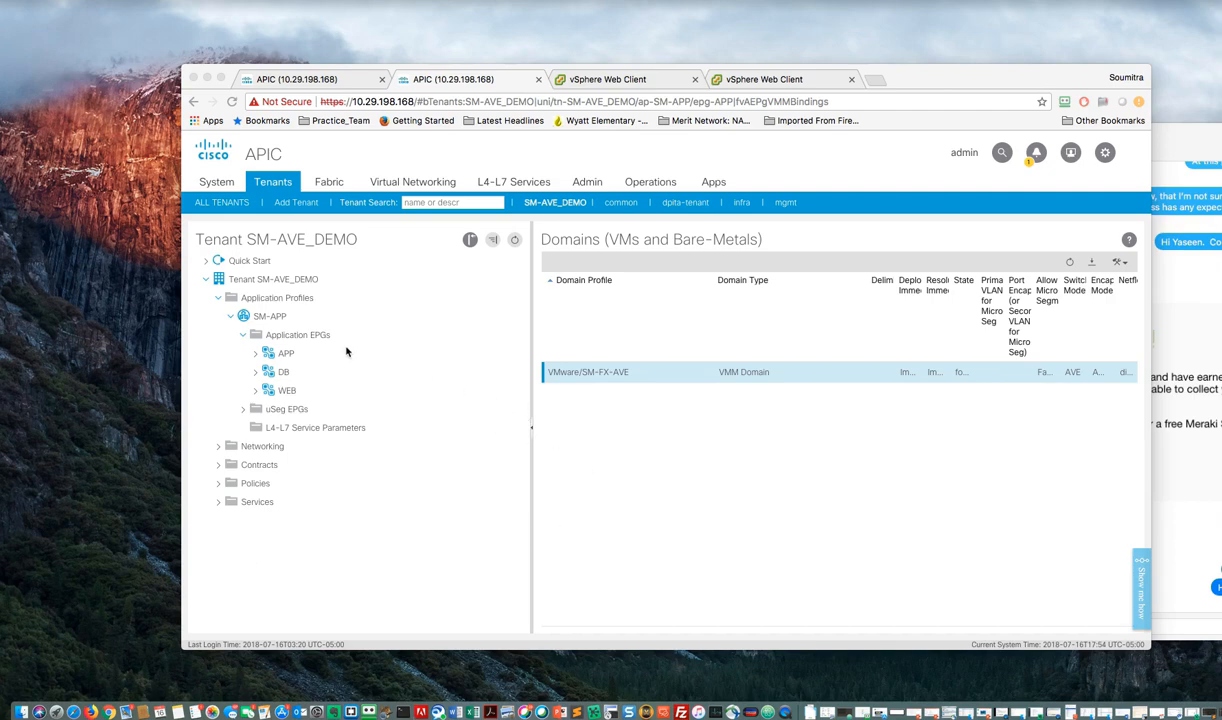
# - Open the operational view of the APP EPG to examine its client end-points
pyautogui.click(257, 357)
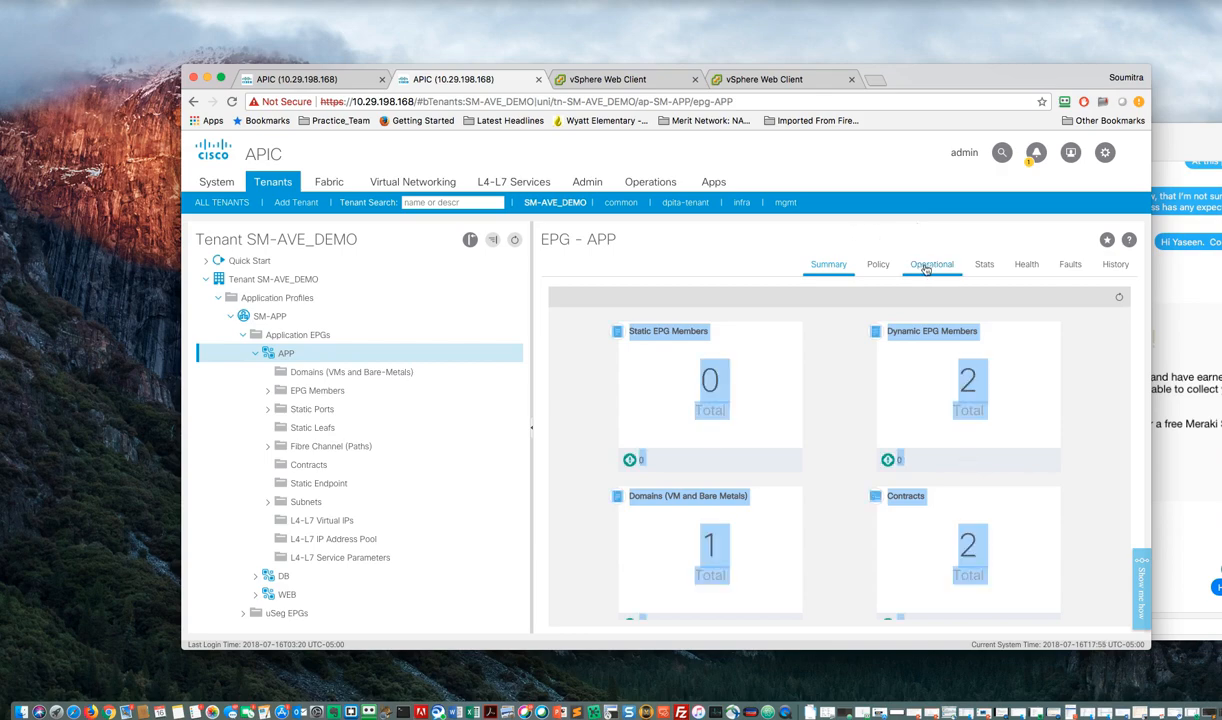
pyautogui.click(928, 267)
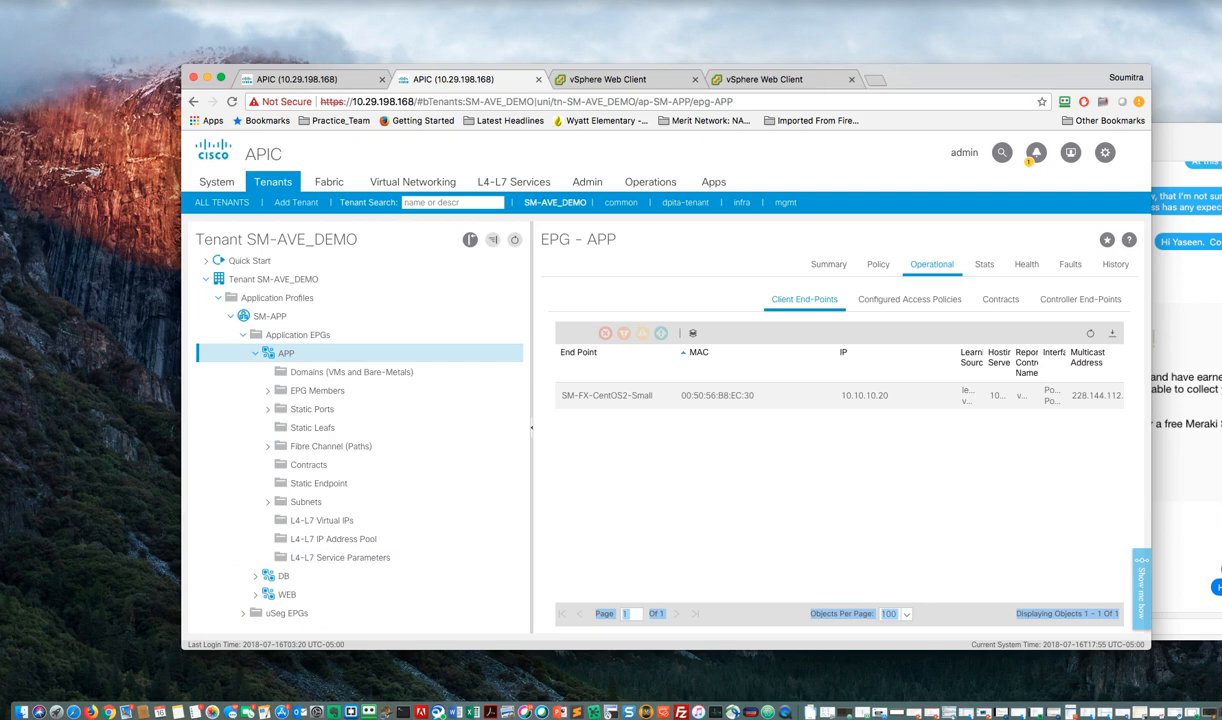
# - Start a new standard contract named Any-C3 in the SM-AVE_DEMO tenant
pyautogui.scroll(-3, 300, 520)
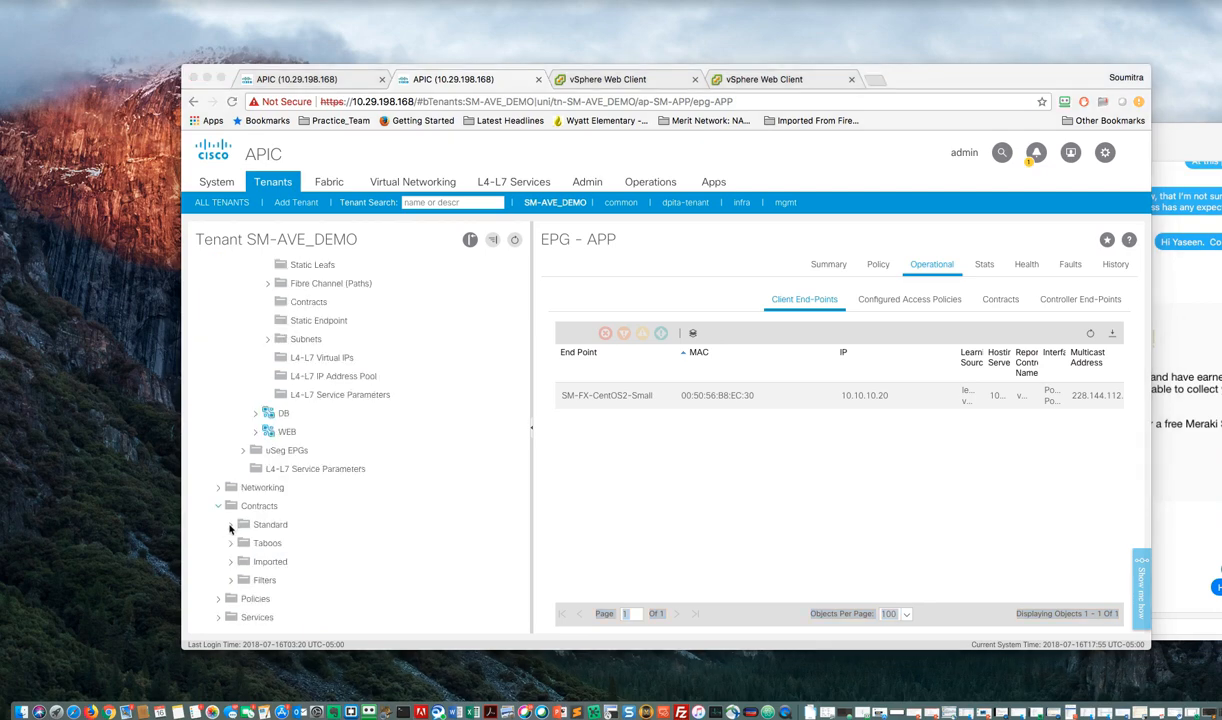
pyautogui.click(232, 528)
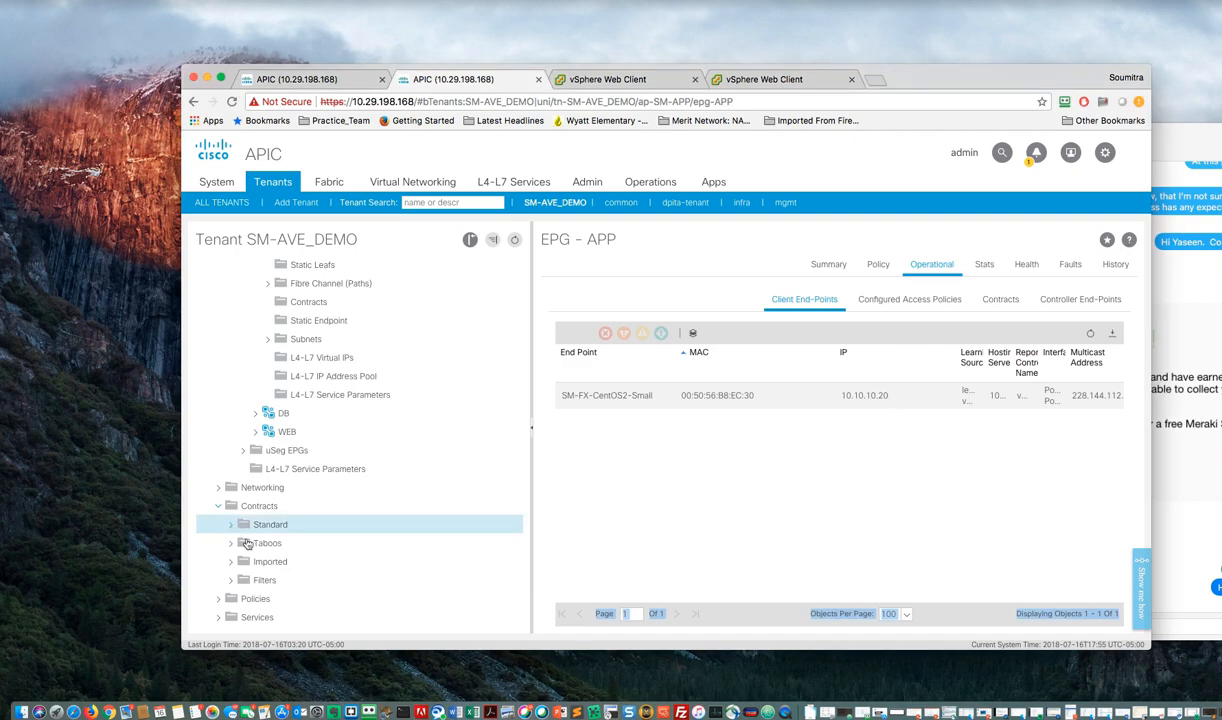
pyautogui.click(231, 528)
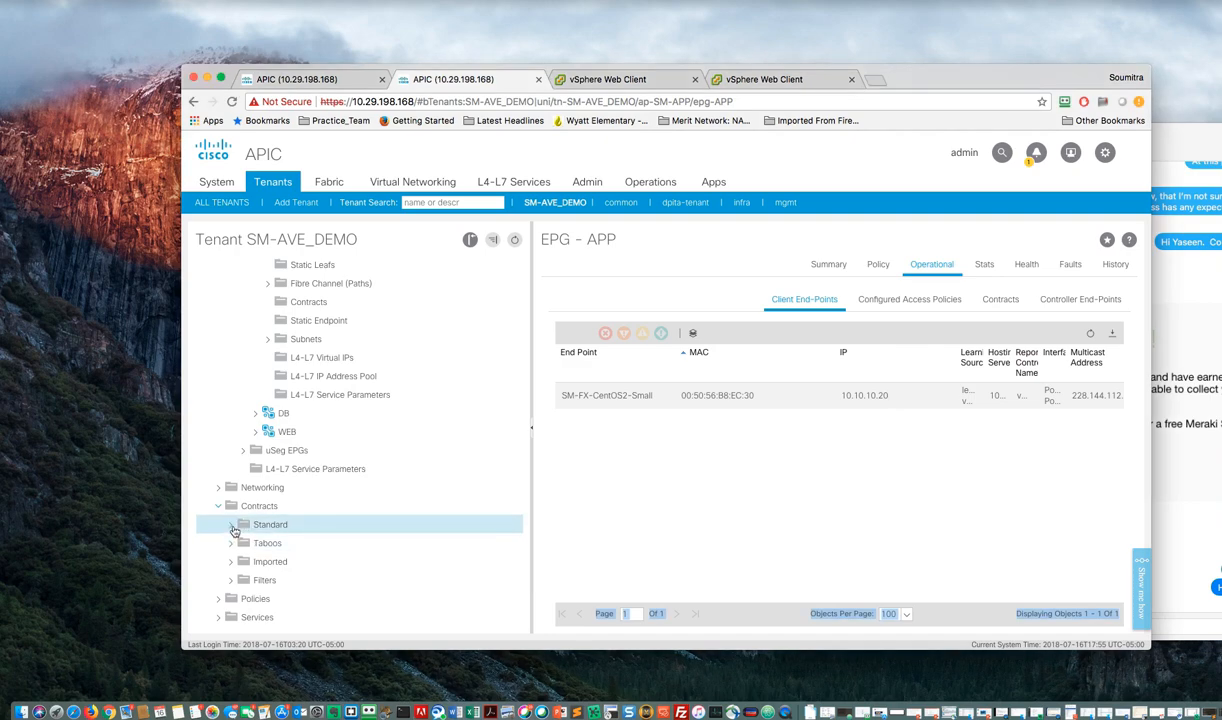
pyautogui.click(295, 527)
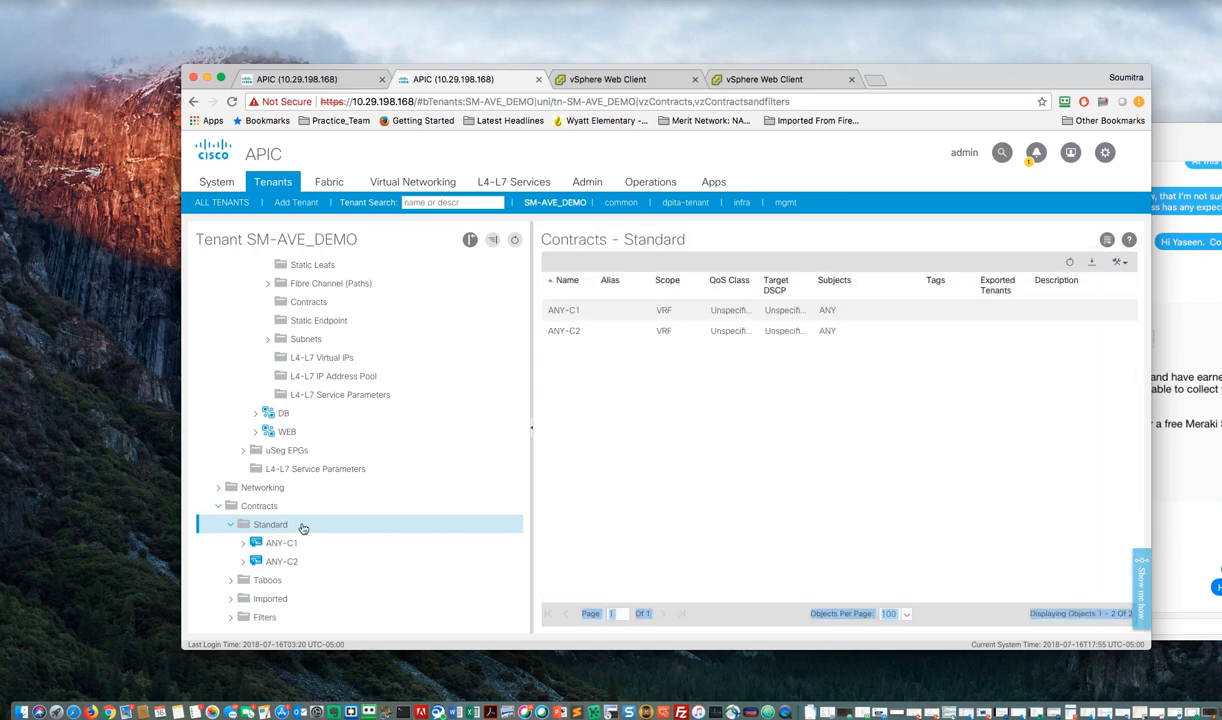
pyautogui.rightClick(305, 527)
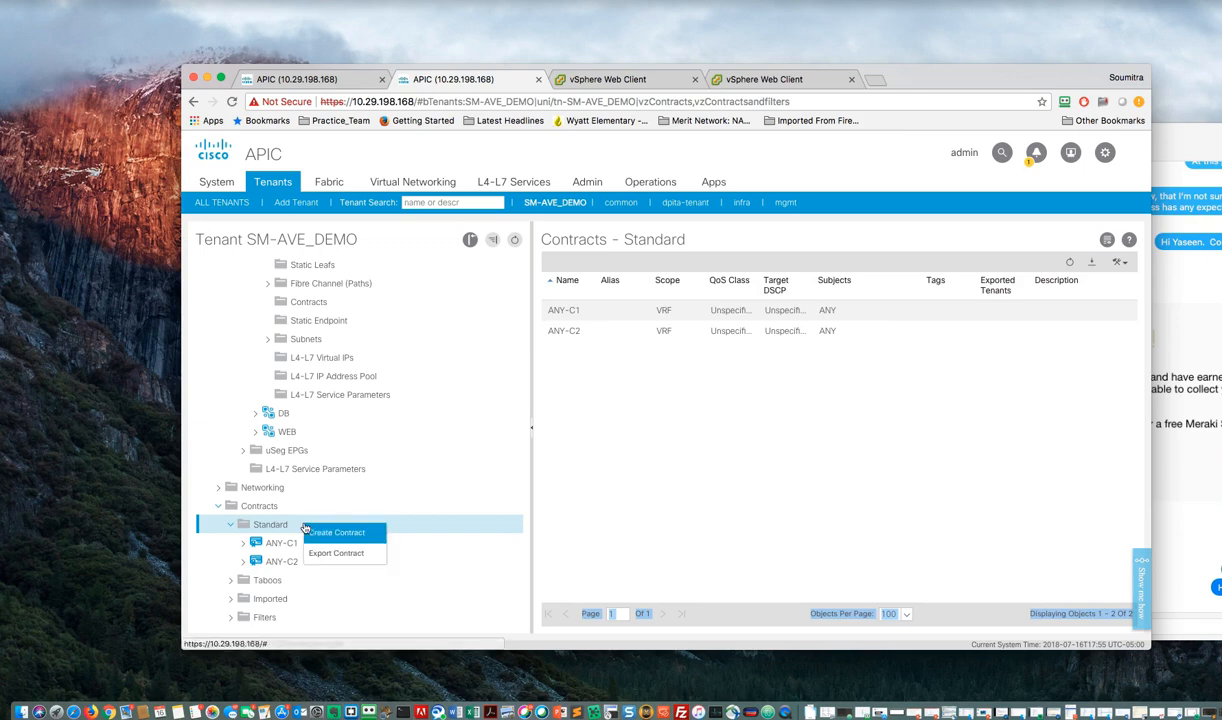
pyautogui.click(321, 533)
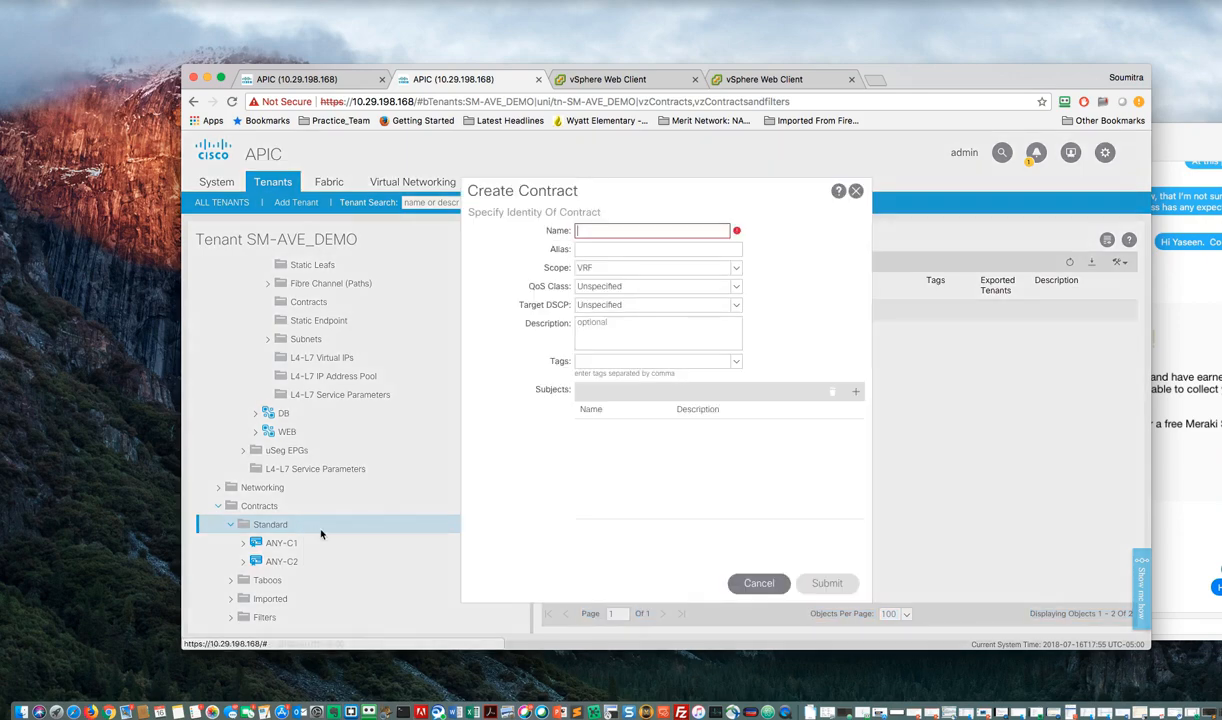
pyautogui.click(589, 232)
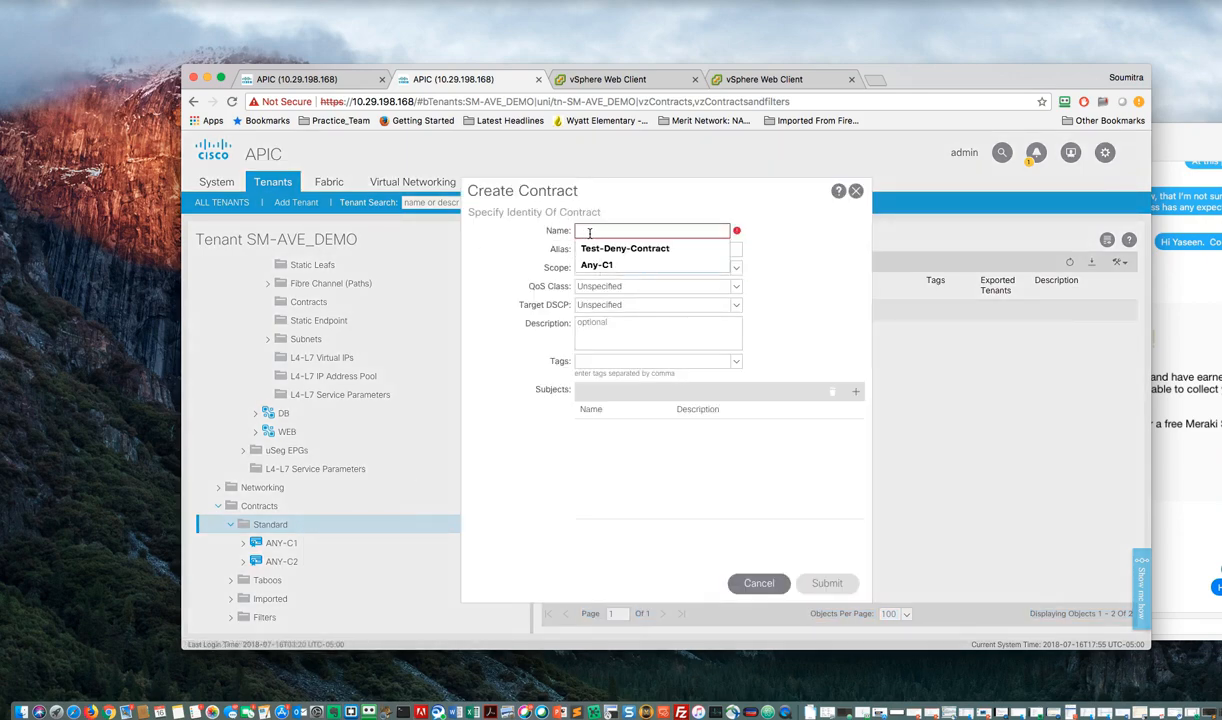
pyautogui.write('Any')
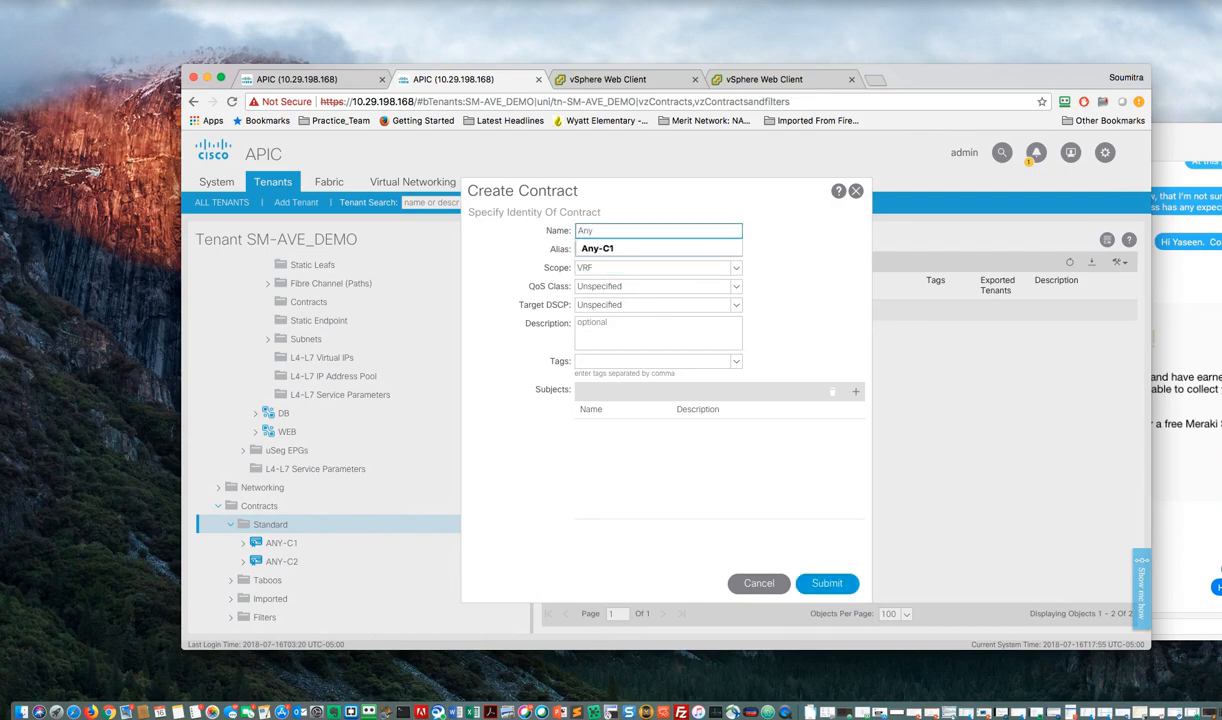
pyautogui.write('-C3')
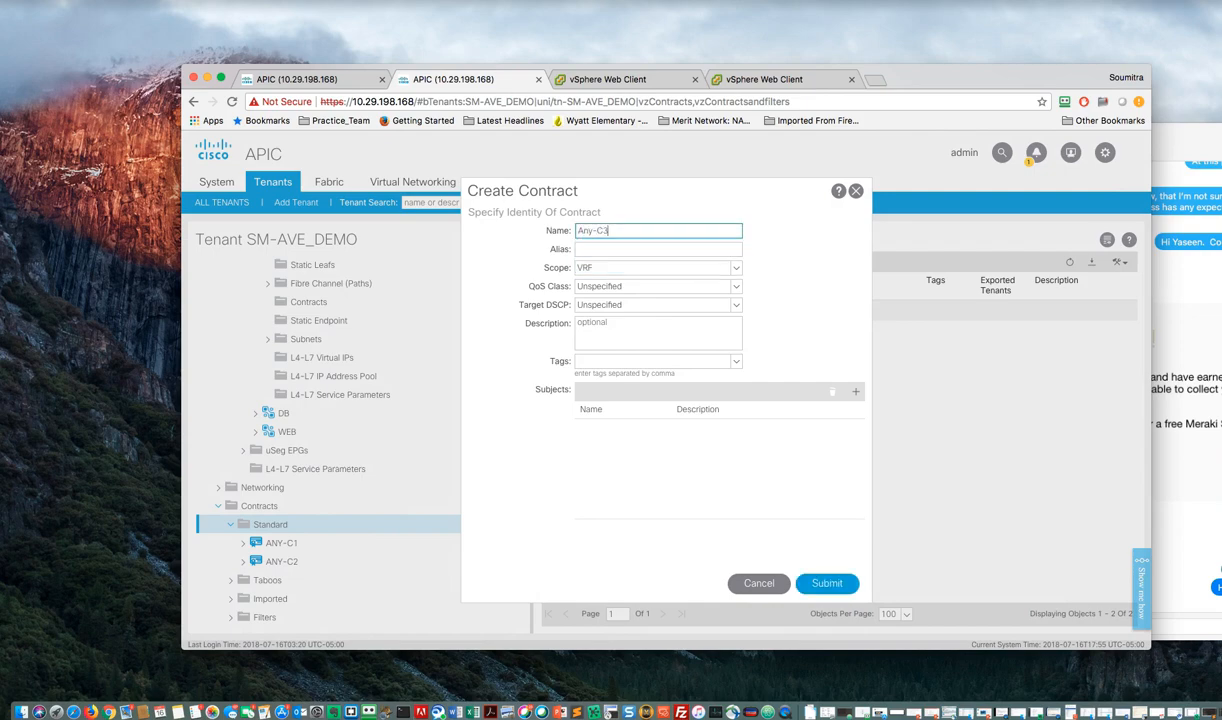
# - Add a subject named ANY with the SM-AVE_DEMO/ANY permit filter to the Any-C3 contract and submit the contract
pyautogui.click(857, 393)
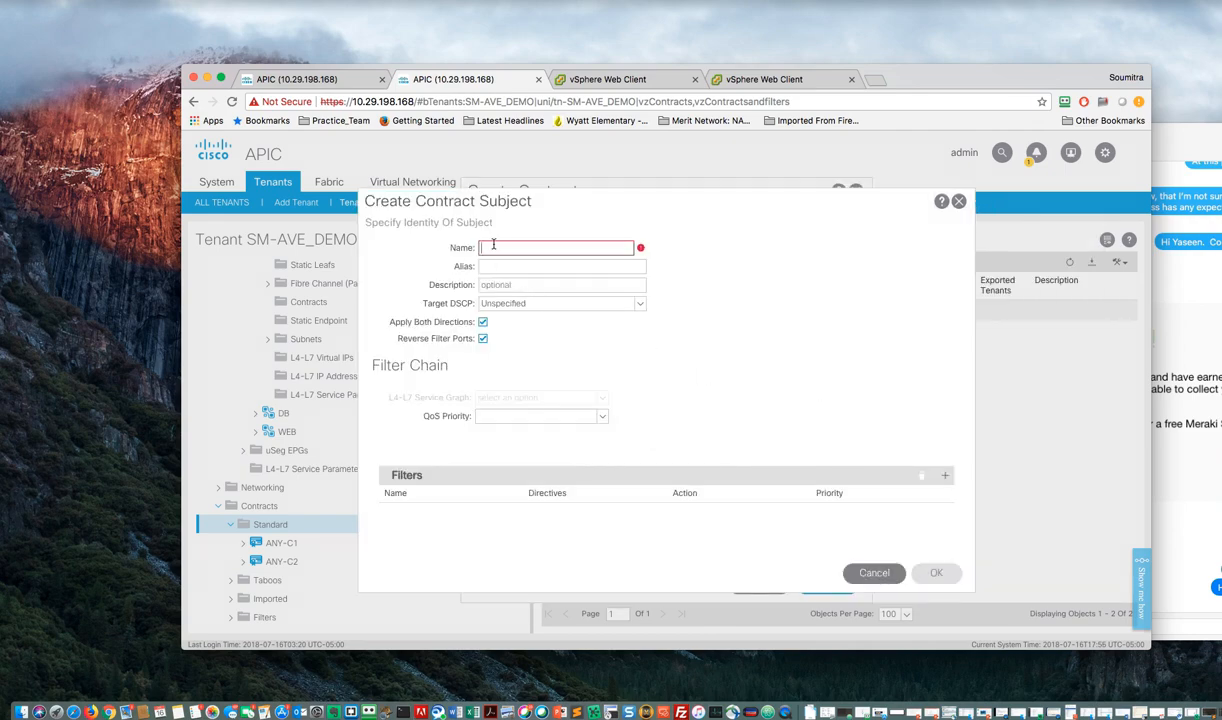
pyautogui.write('Any')
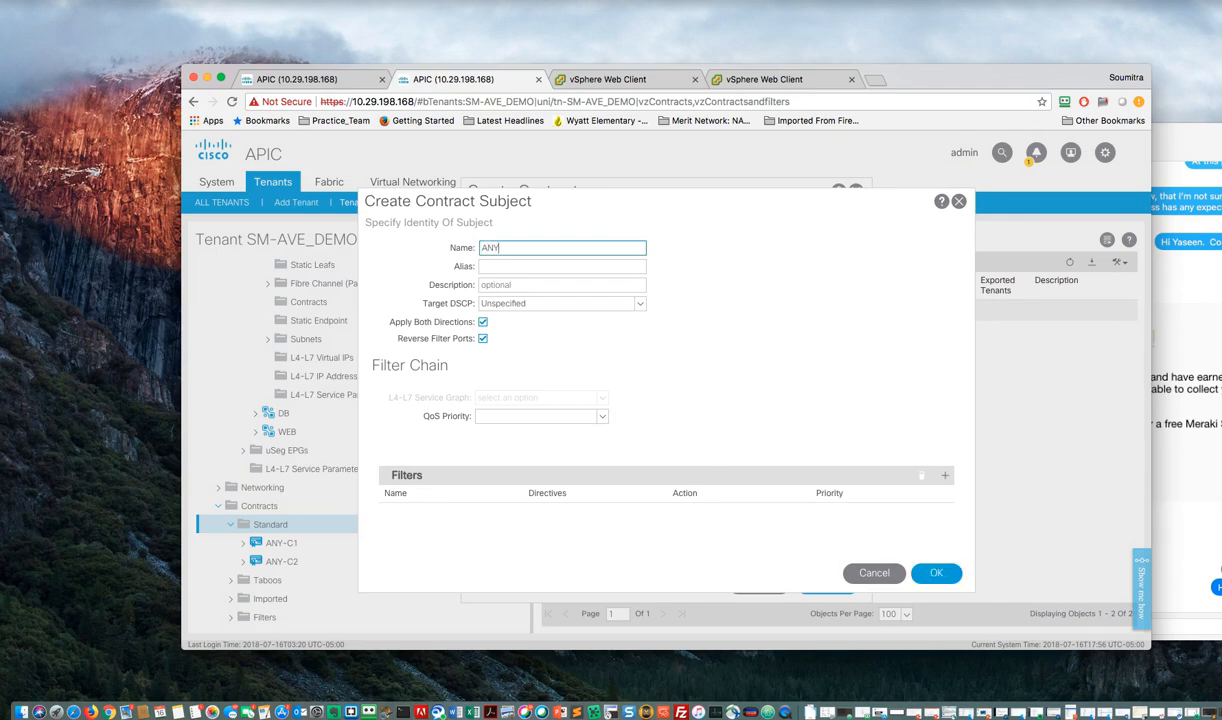
pyautogui.click(944, 476)
pyautogui.click(414, 480)
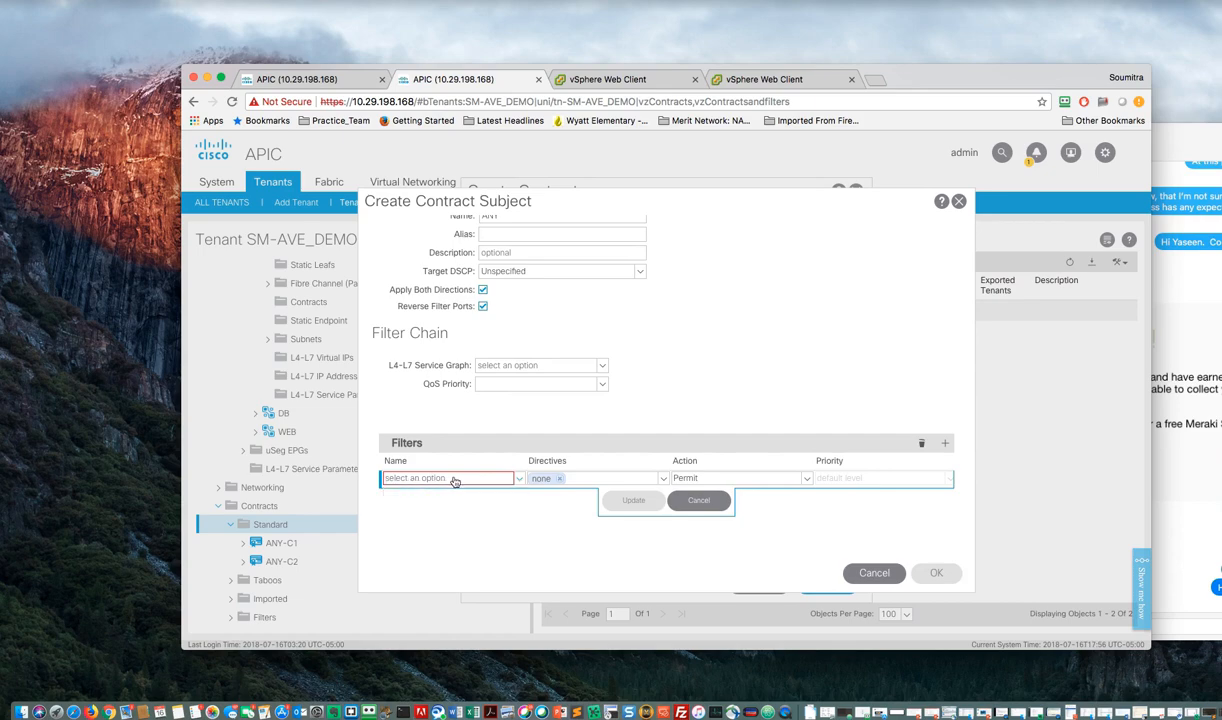
pyautogui.click(458, 481)
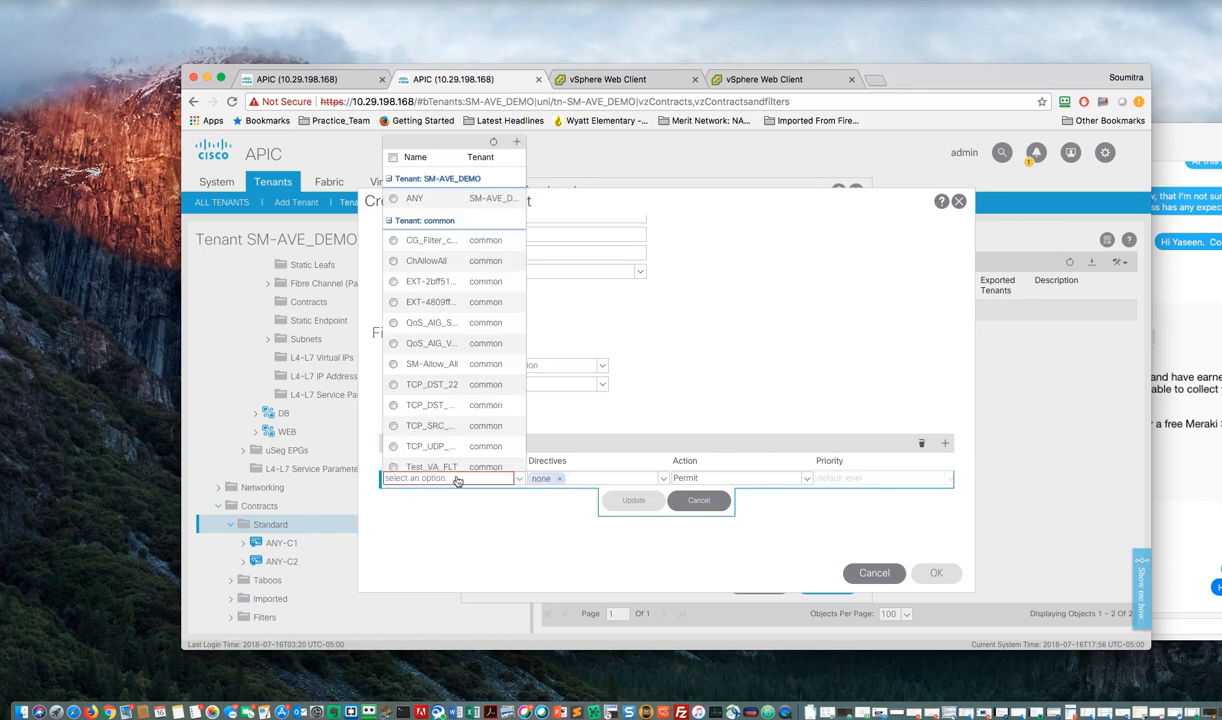
pyautogui.click(410, 198)
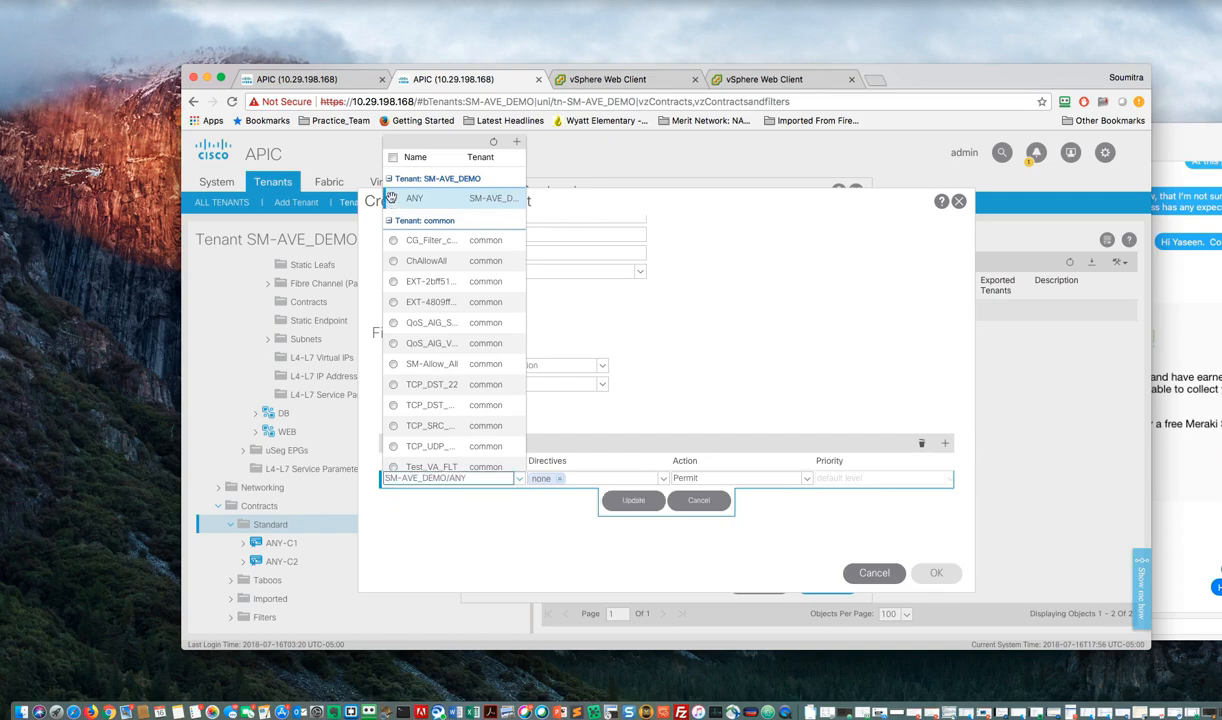
pyautogui.click(638, 504)
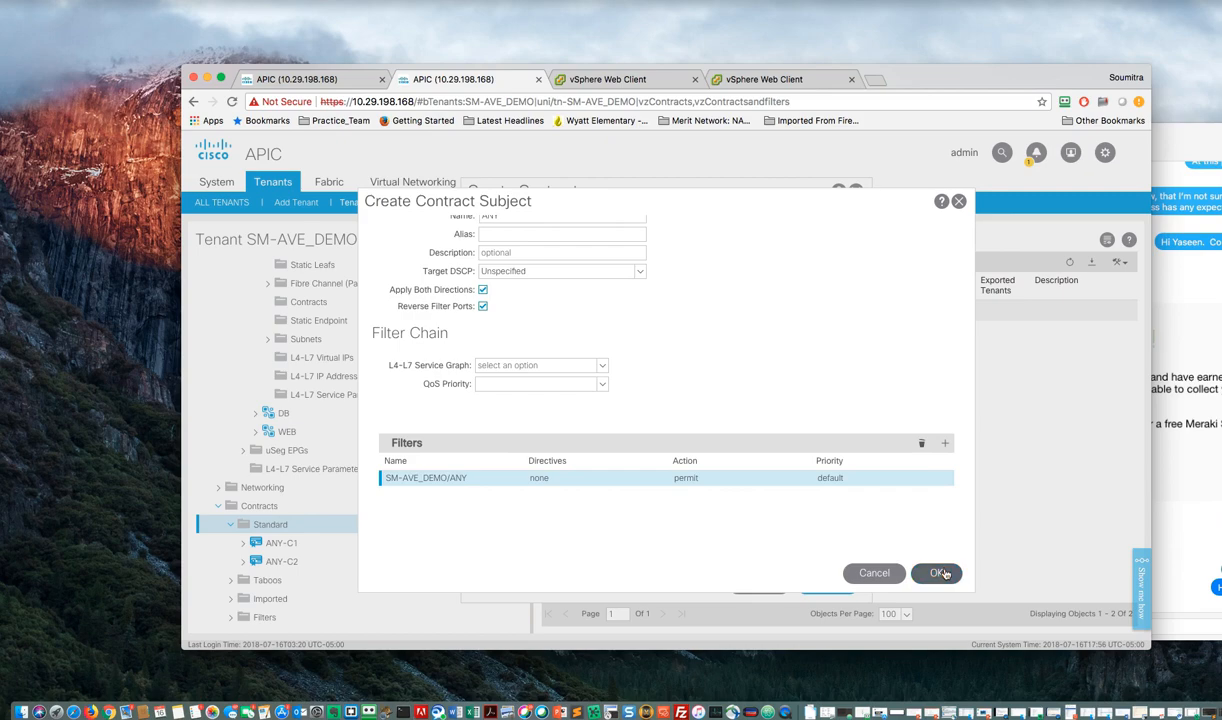
pyautogui.click(944, 573)
pyautogui.click(826, 582)
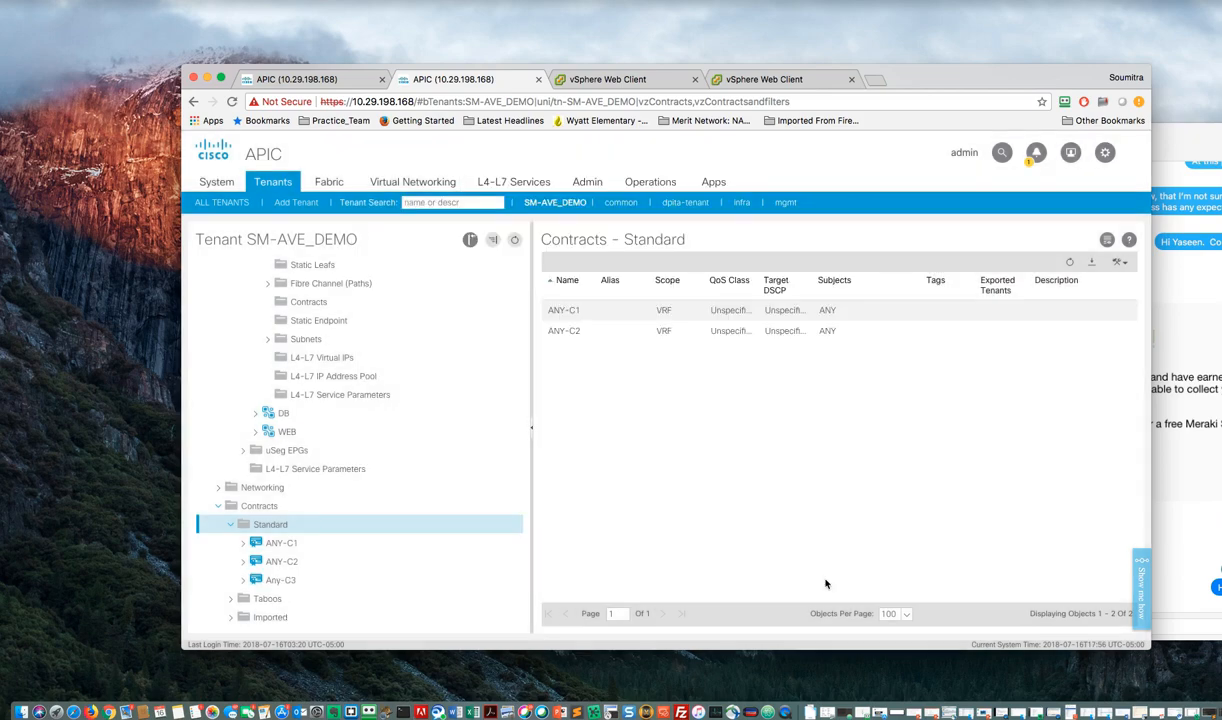
# - Start another standard contract in the tenant and name it ANY-C4
pyautogui.click(284, 523)
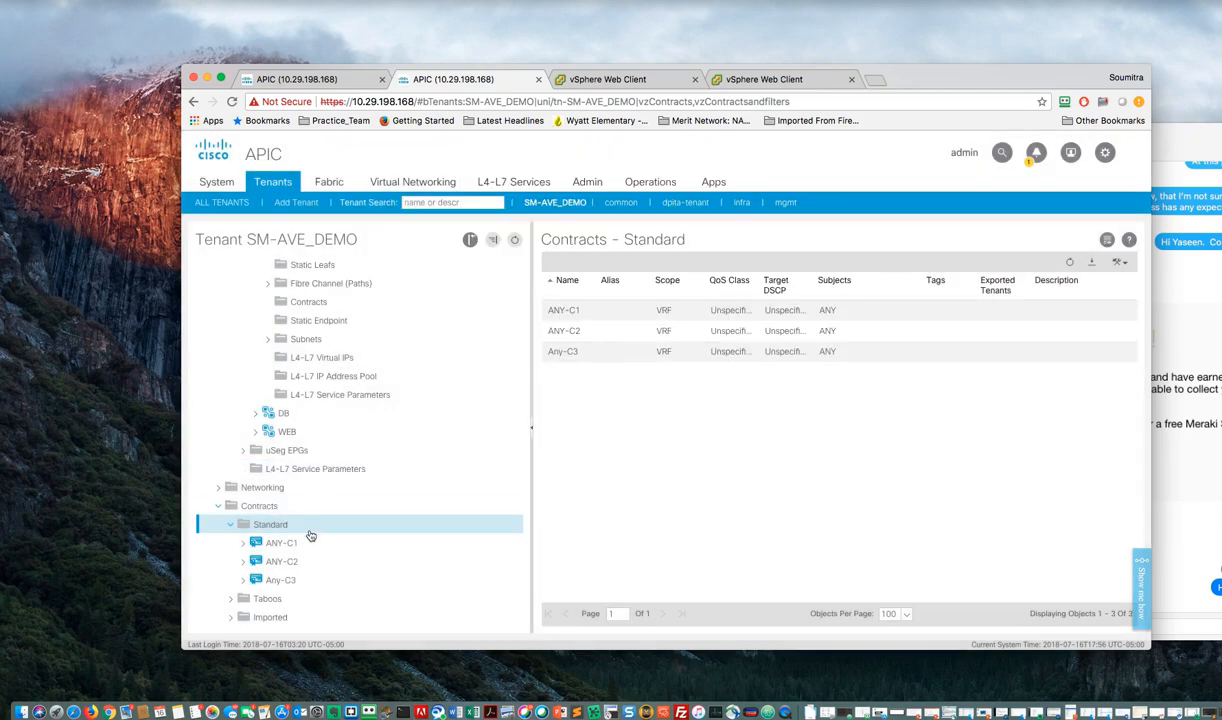
pyautogui.rightClick(289, 526)
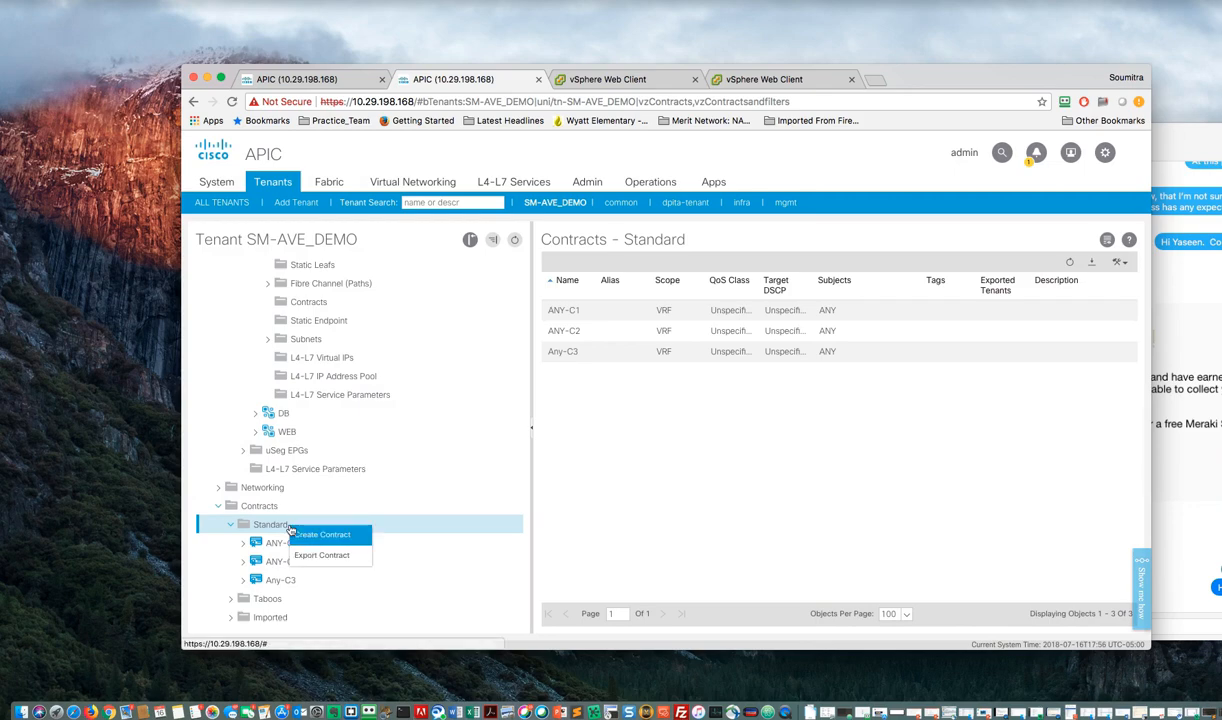
pyautogui.click(321, 536)
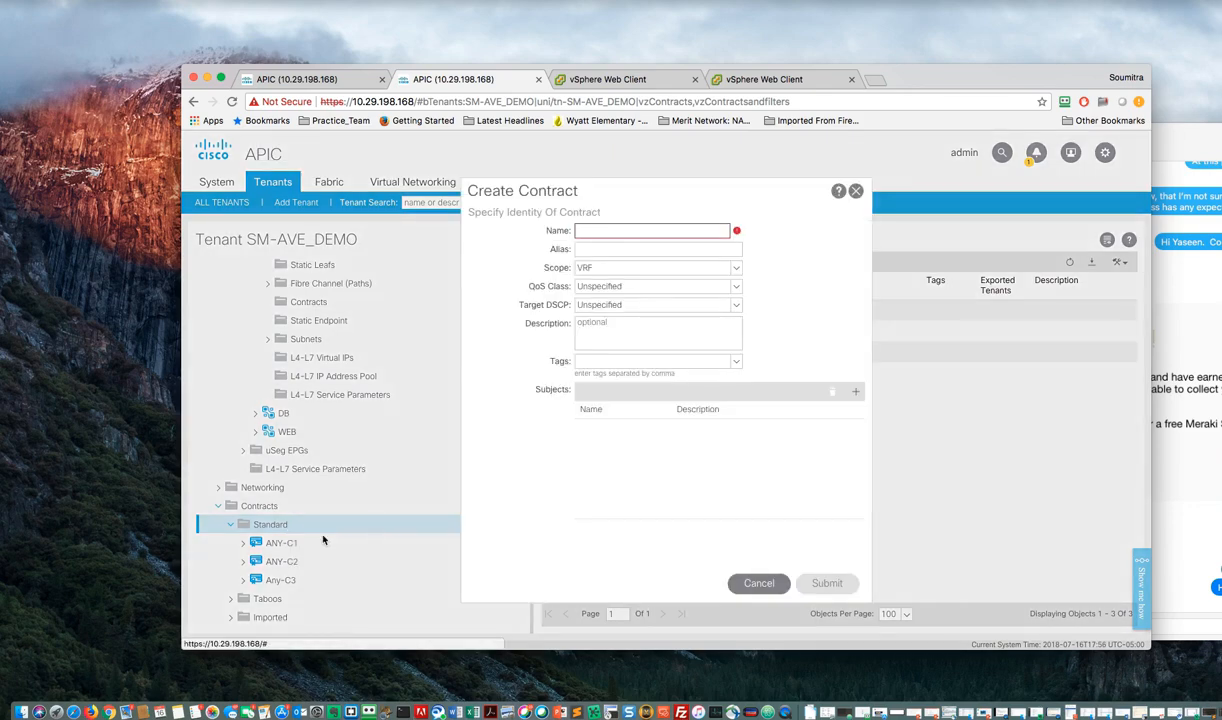
pyautogui.click(593, 233)
pyautogui.write('ANY')
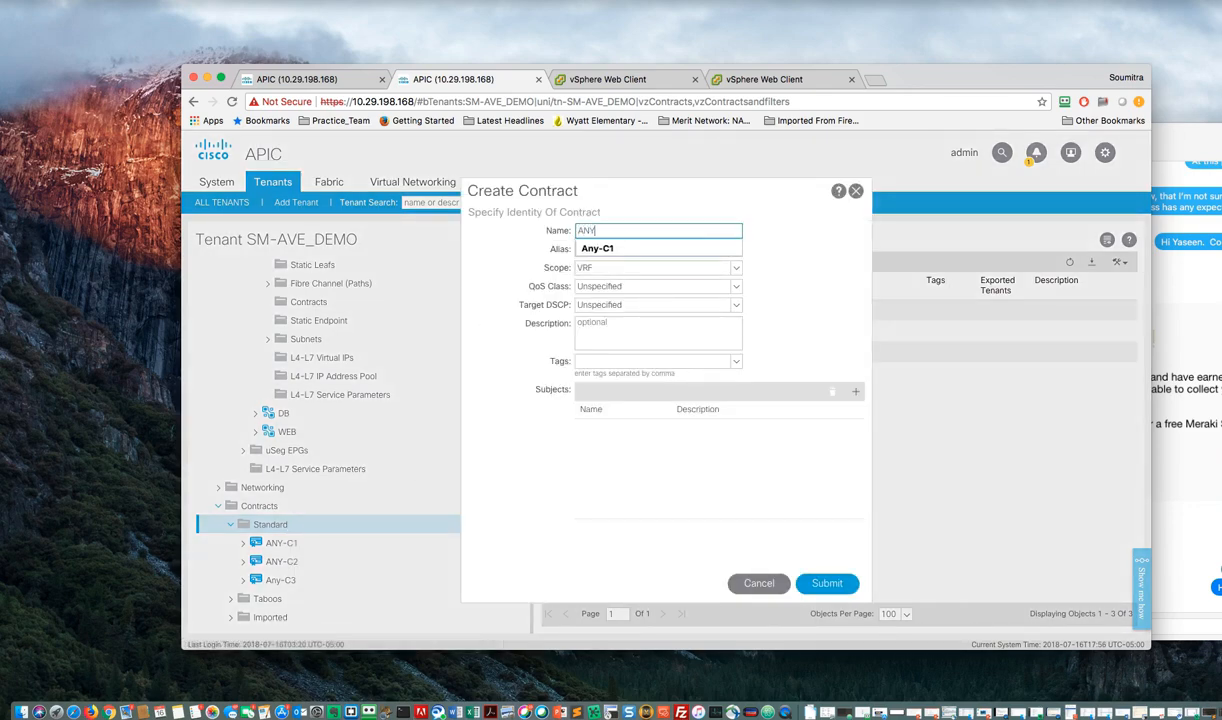
pyautogui.write('-C4')
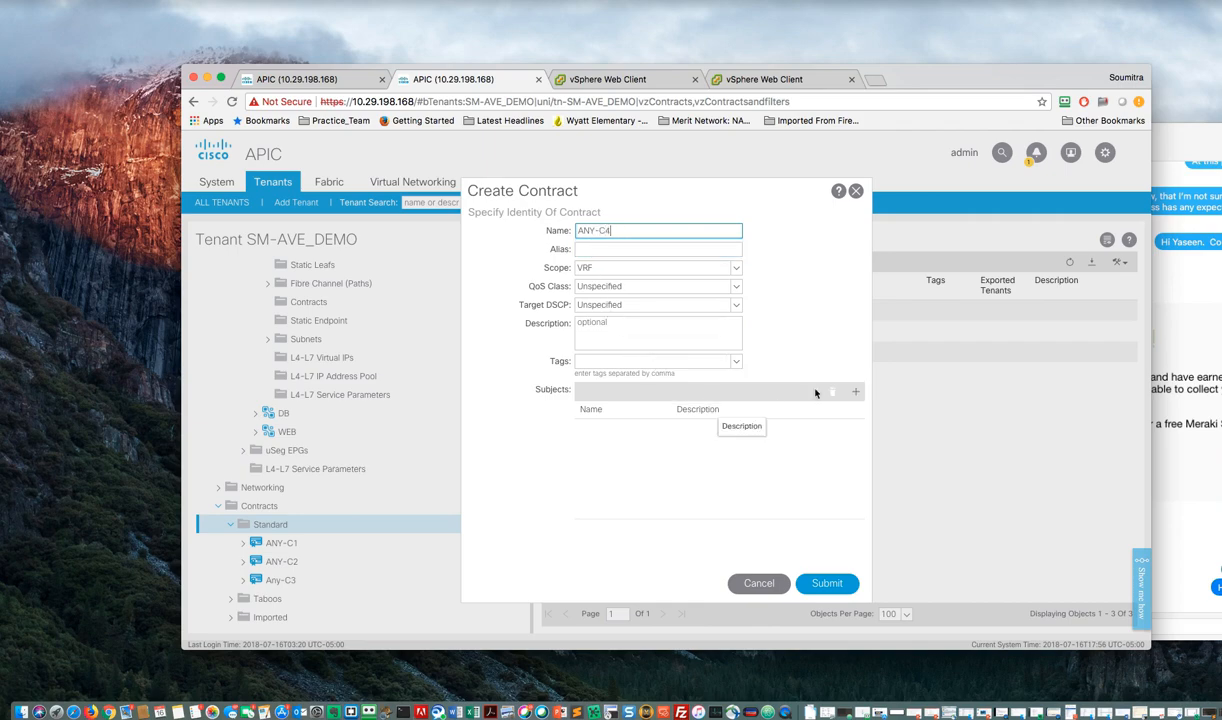
# - Give the ANY-C4 contract a subject named ANY with the SM-AVE_DEMO/ANY permit filter and submit the contract
pyautogui.click(855, 395)
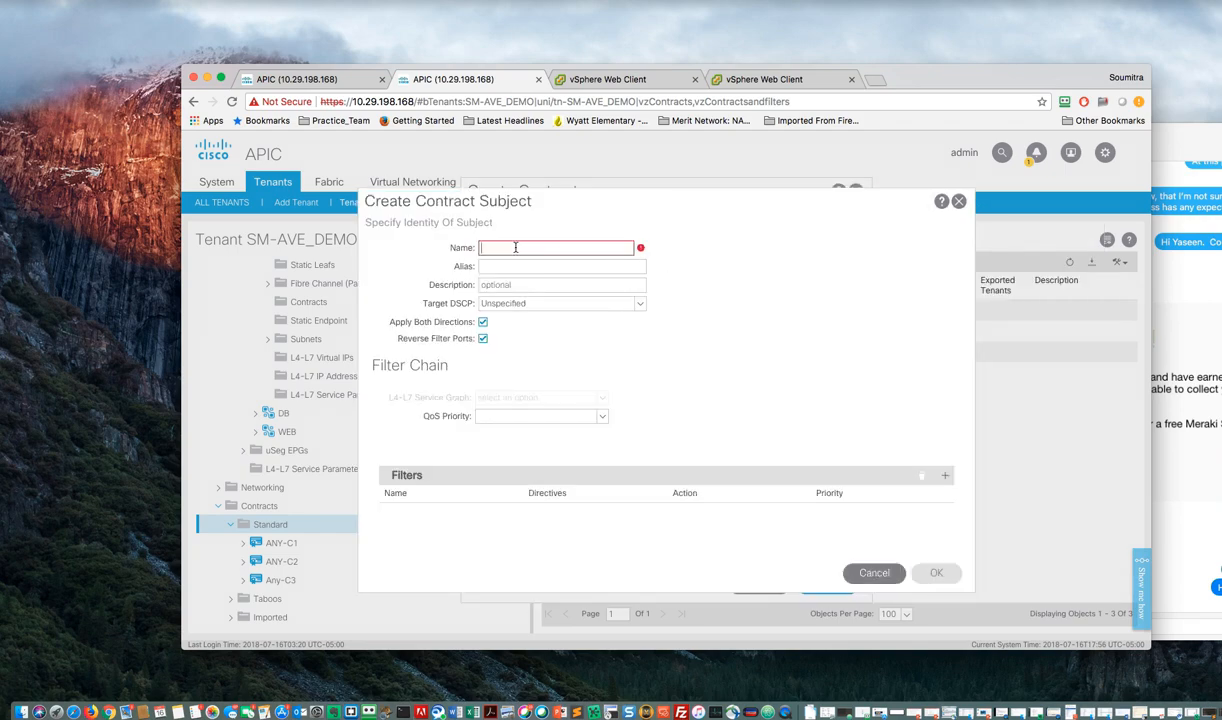
pyautogui.write('ANY')
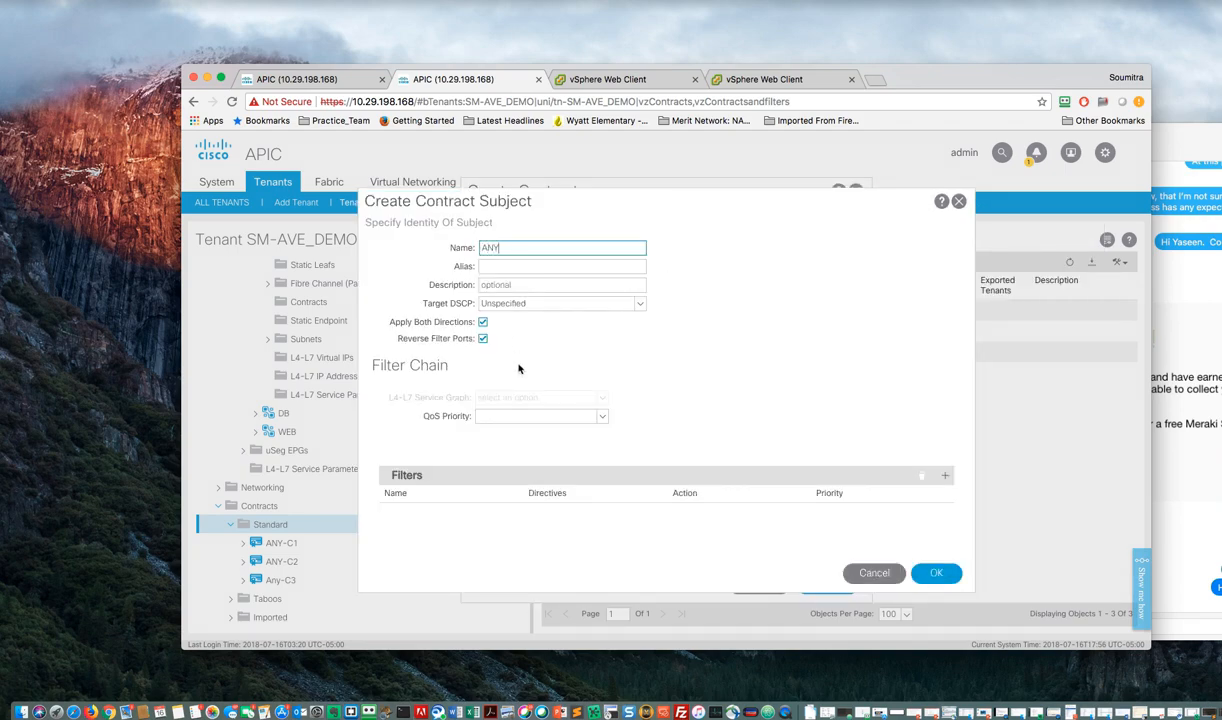
pyautogui.click(946, 476)
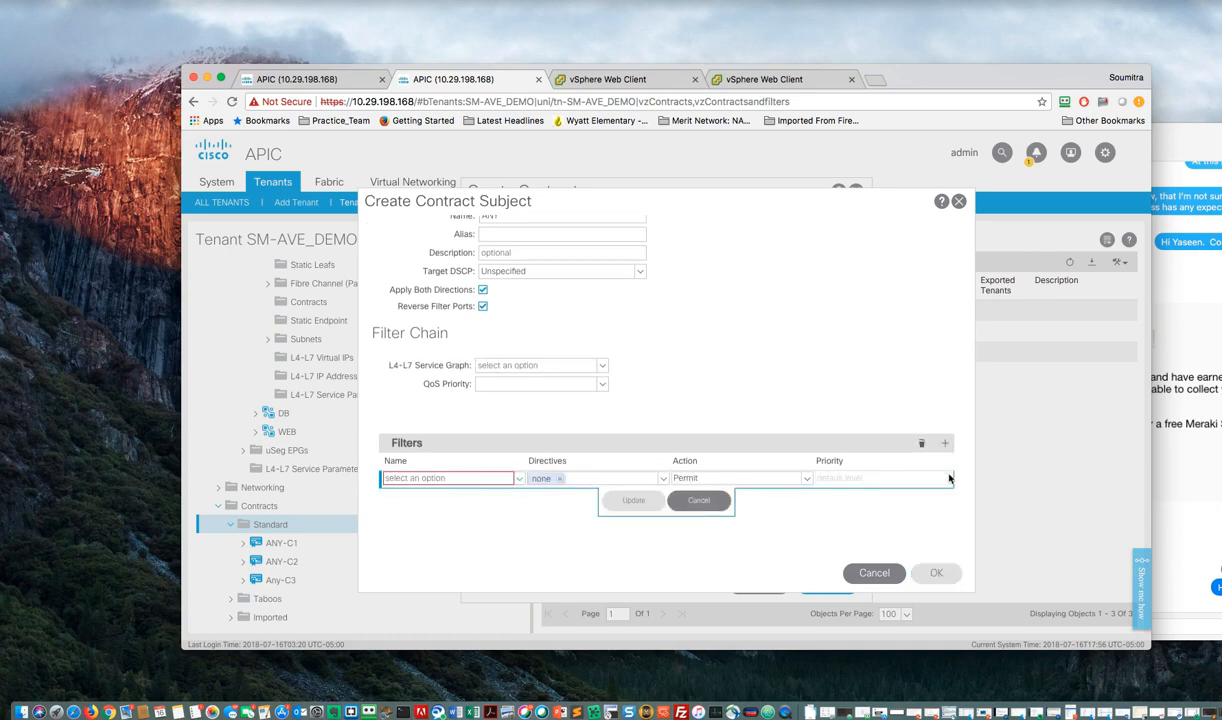
pyautogui.click(476, 481)
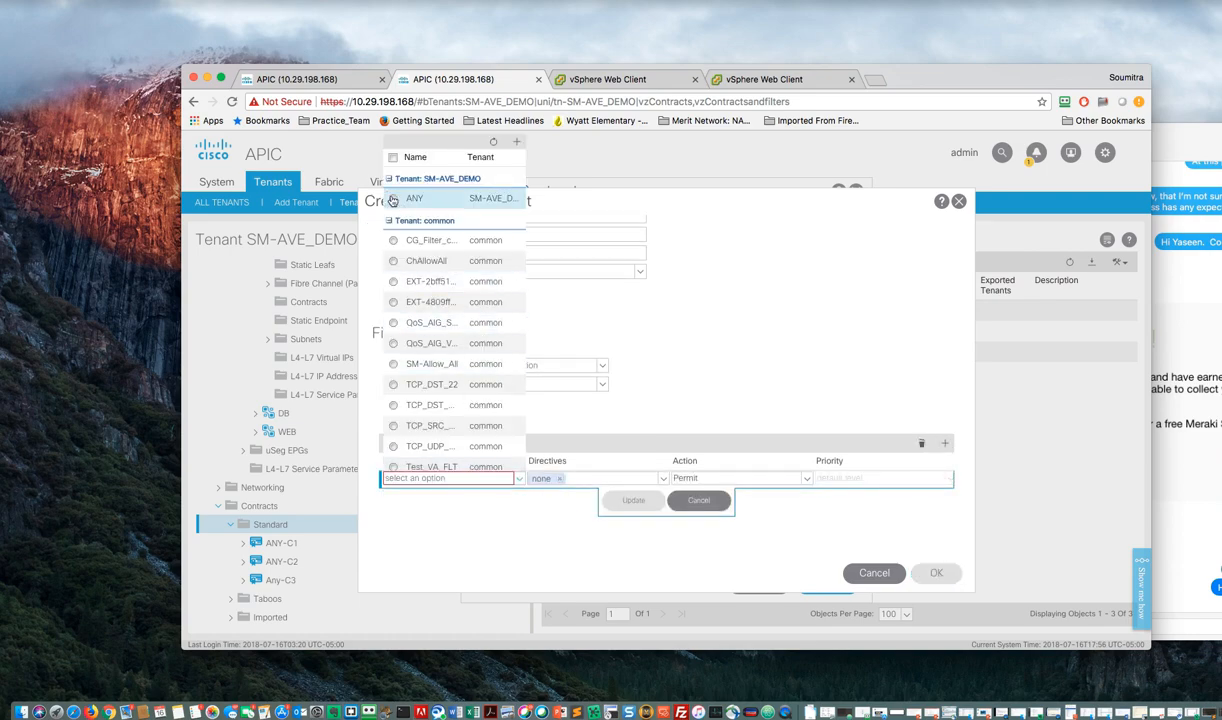
pyautogui.click(392, 200)
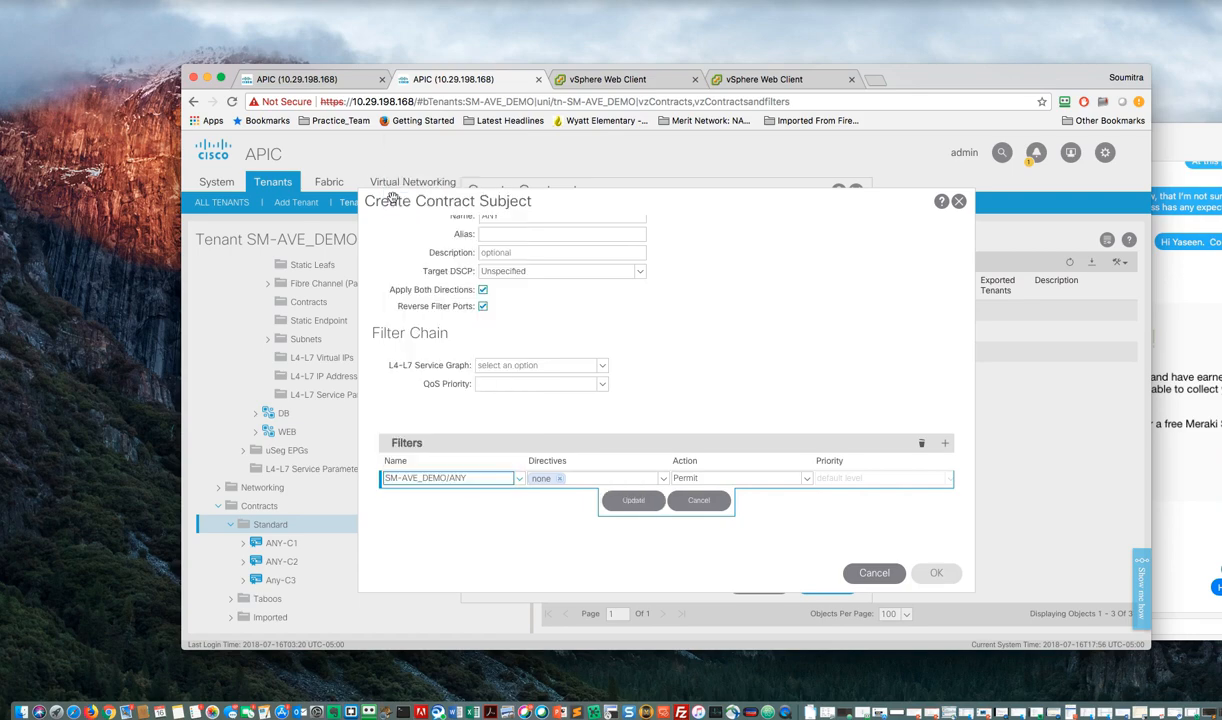
pyautogui.click(632, 501)
pyautogui.click(935, 573)
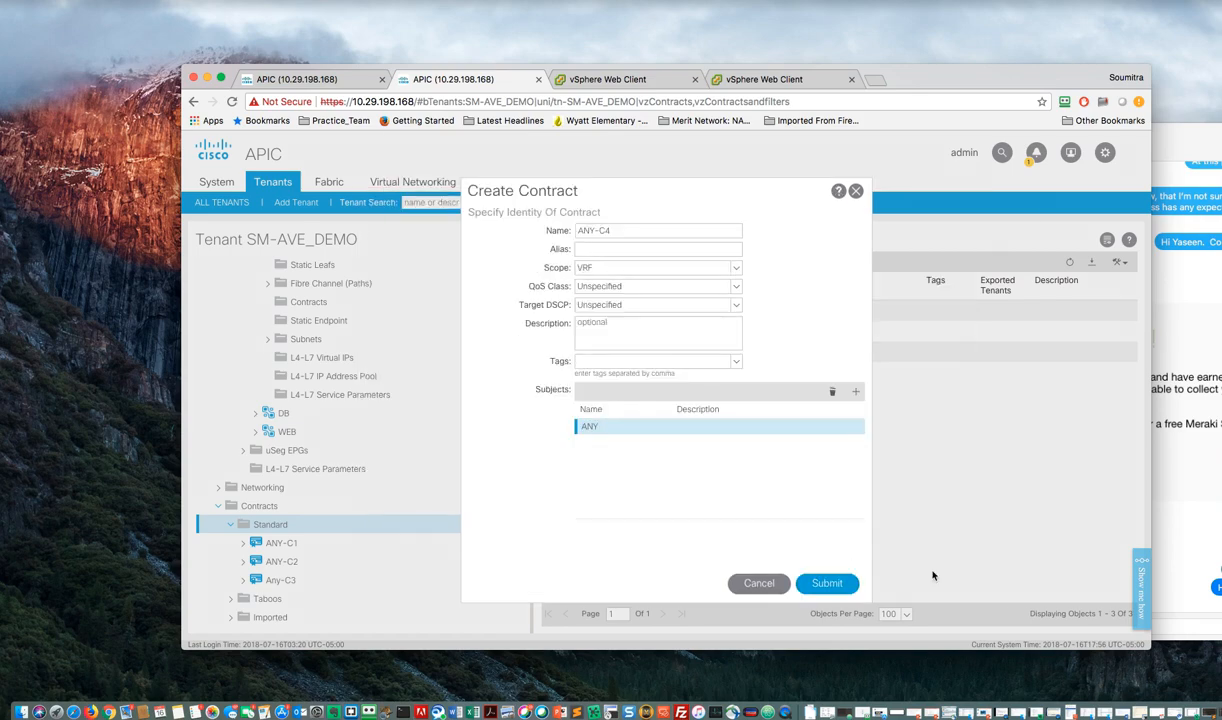
pyautogui.click(825, 583)
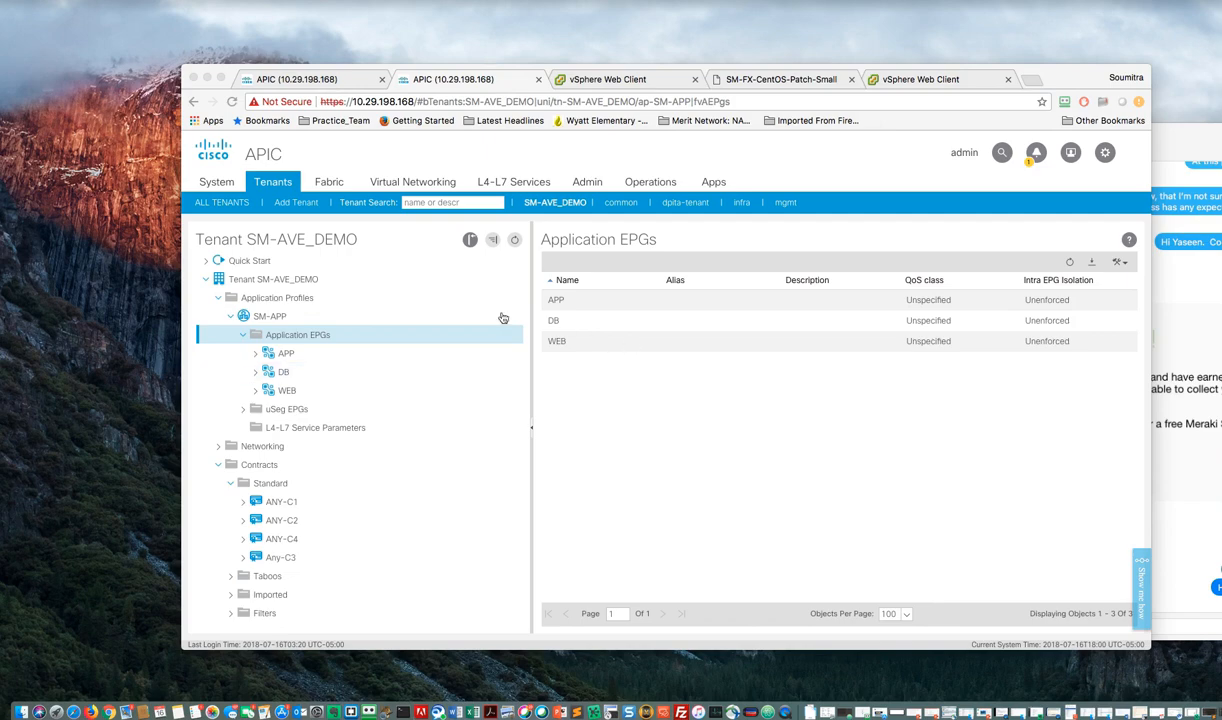
# - Start a new application profile named PatchServers in the SM-AVE_DEMO tenant
pyautogui.click(296, 302)
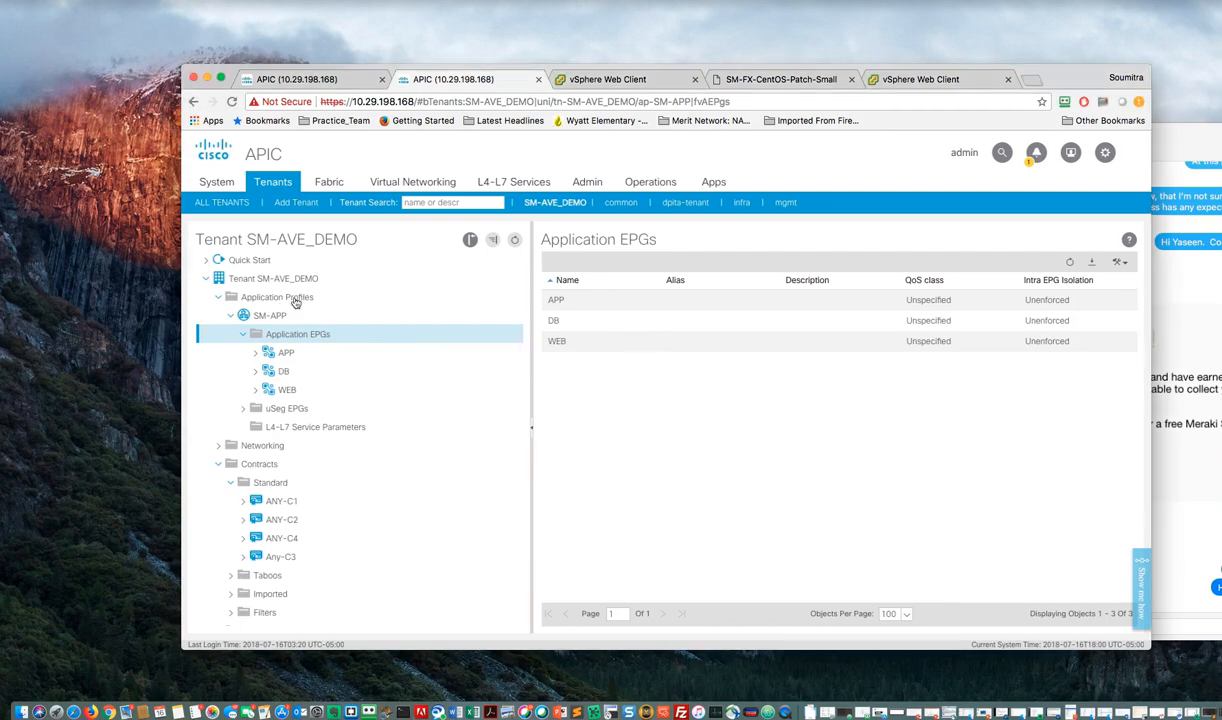
pyautogui.click(296, 302)
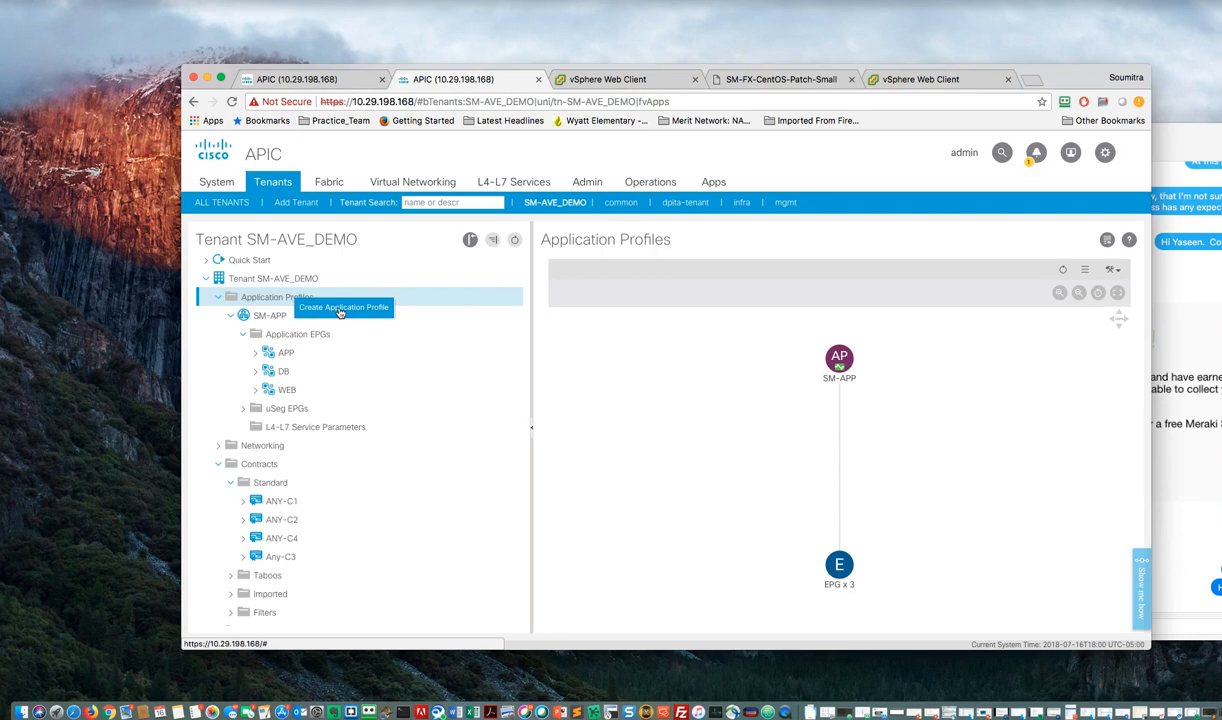
pyautogui.click(340, 313)
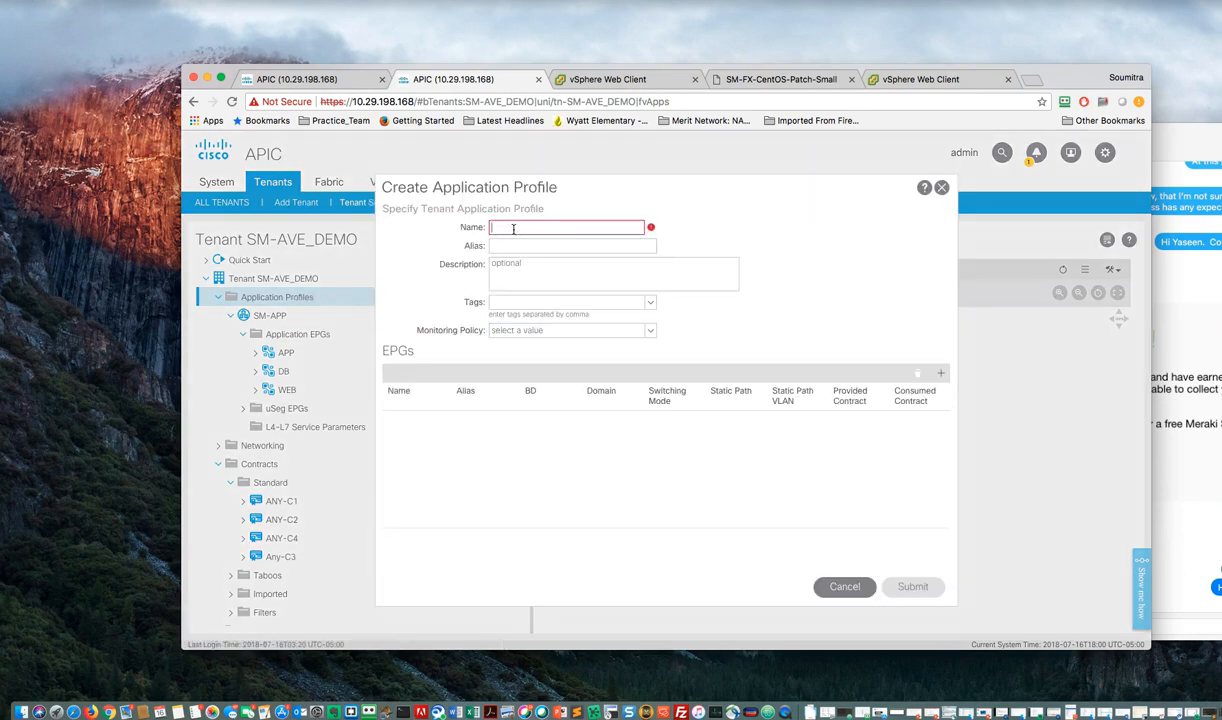
pyautogui.write('Rem')
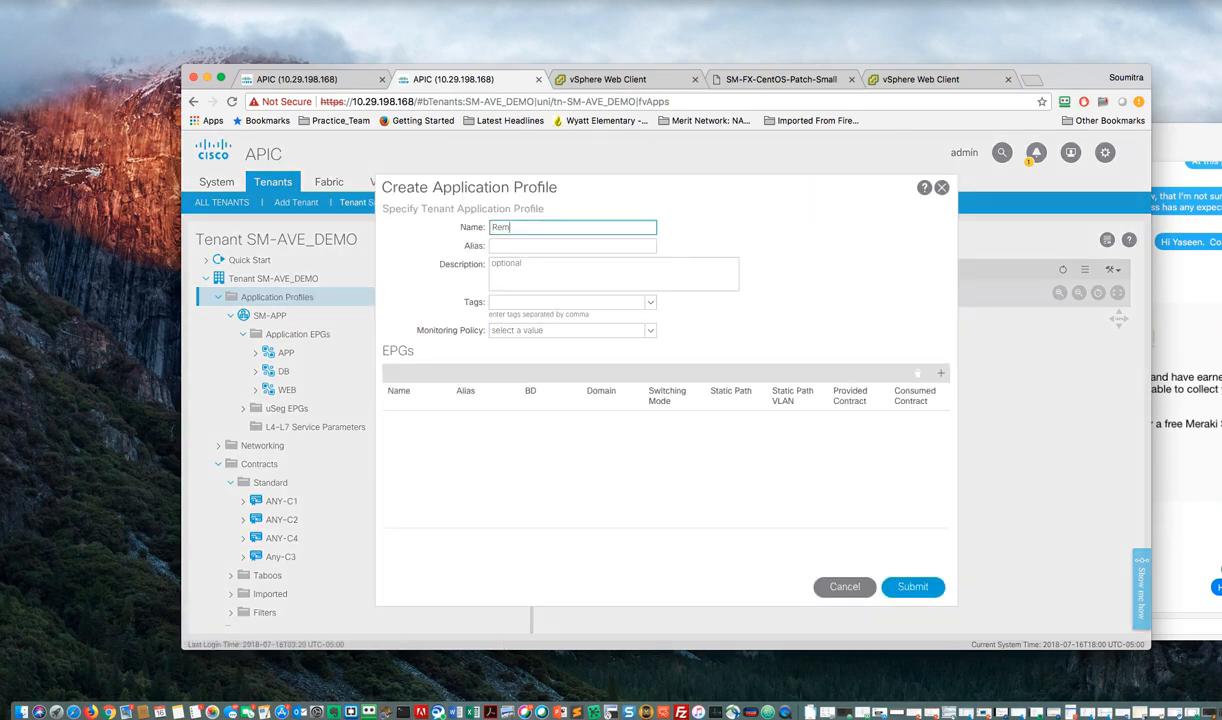
pyautogui.write('ed')
pyautogui.write('Pat')
pyautogui.write('chServers')
# - Add an EPG named Patch on bridge domain BD-10 to the PatchServers application profile and submit the profile
pyautogui.click(941, 375)
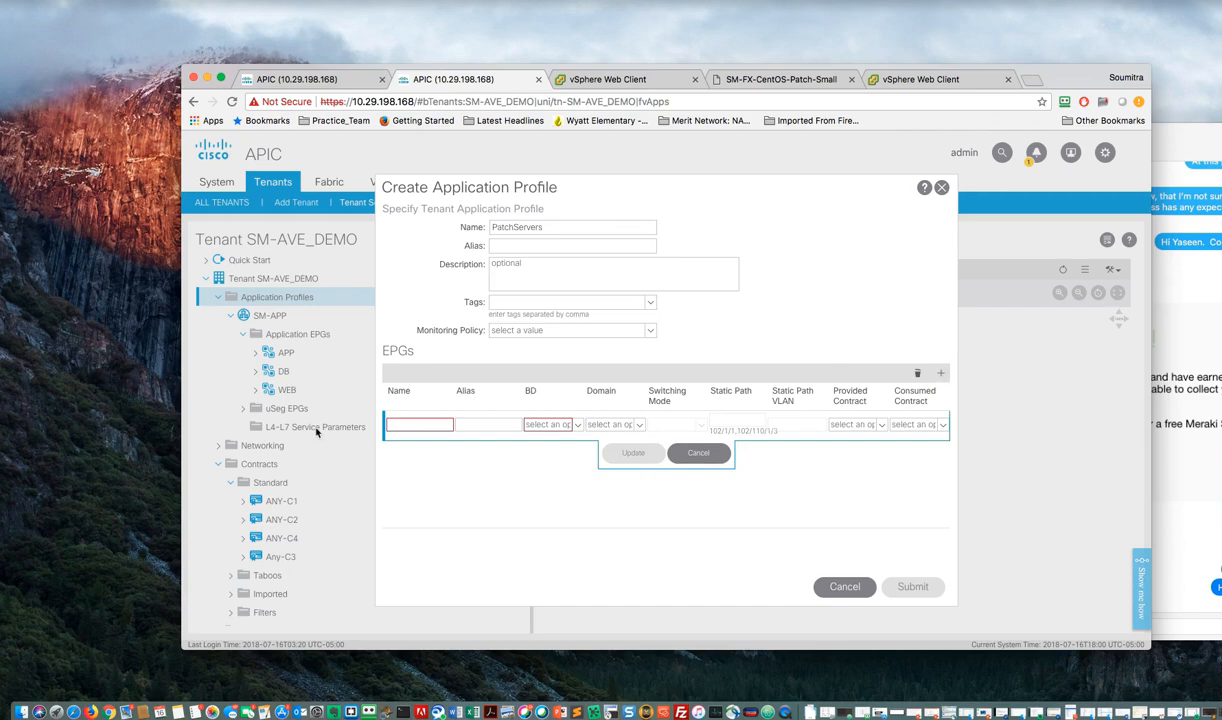
pyautogui.click(406, 424)
pyautogui.write('Patch')
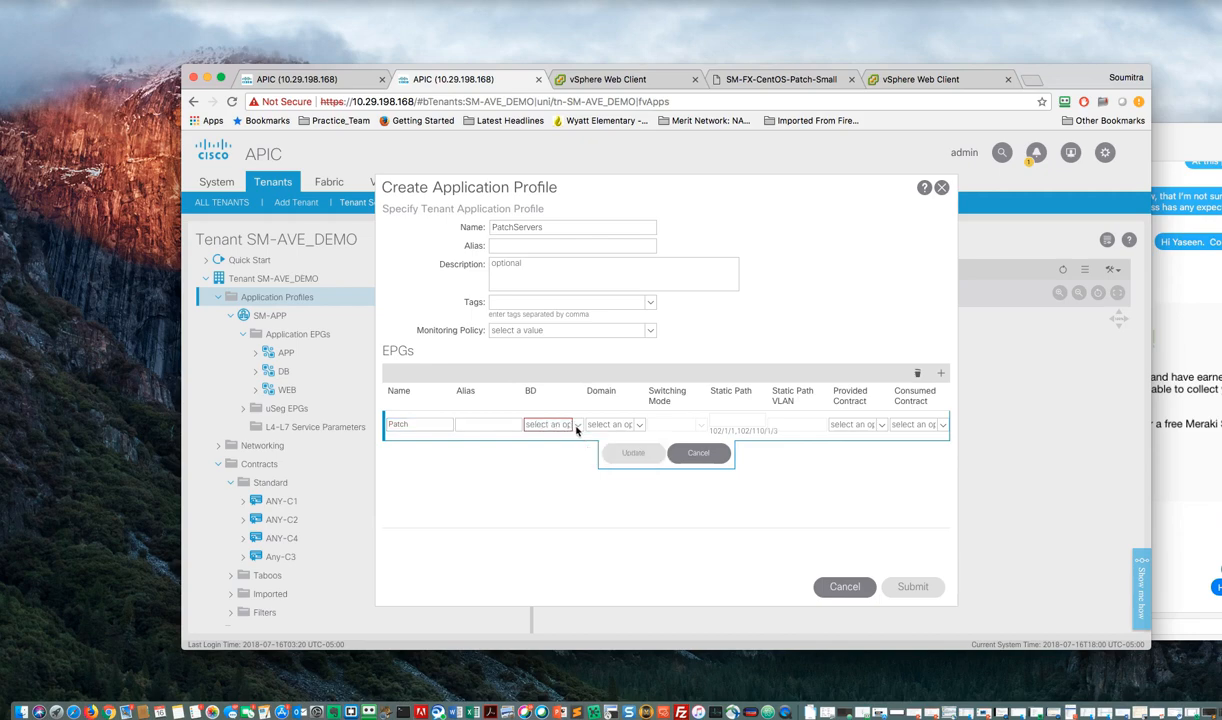
pyautogui.click(576, 426)
pyautogui.click(540, 445)
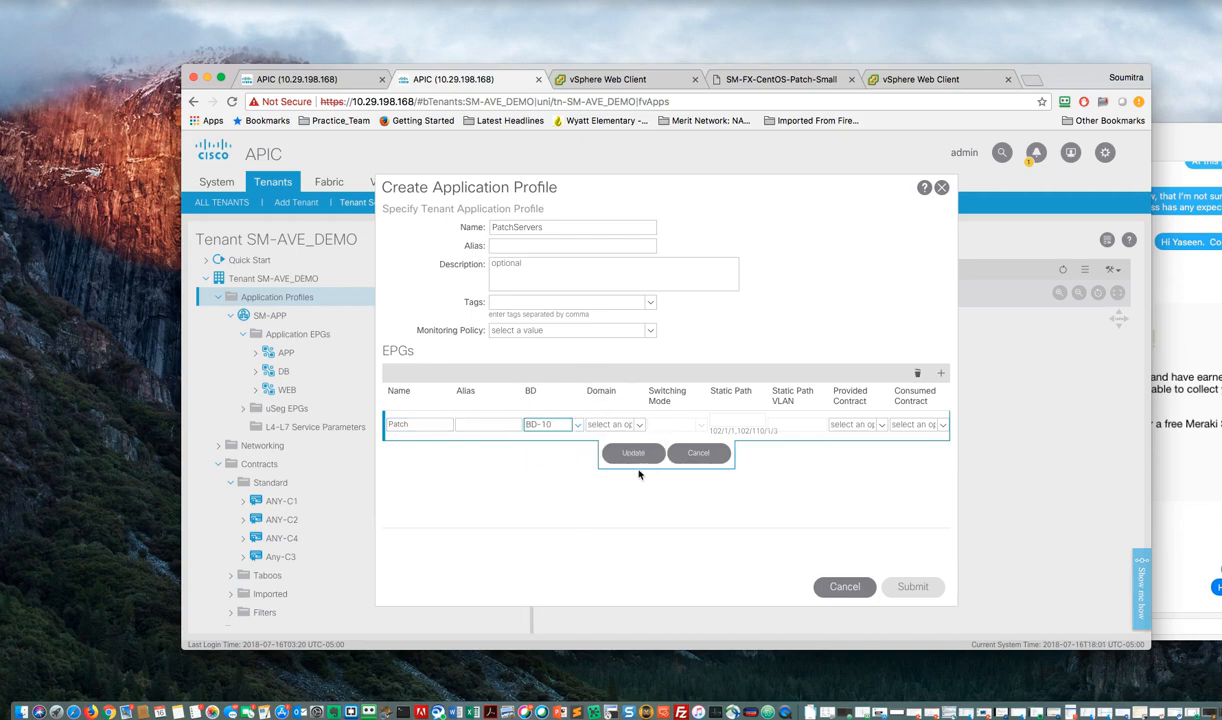
pyautogui.click(632, 455)
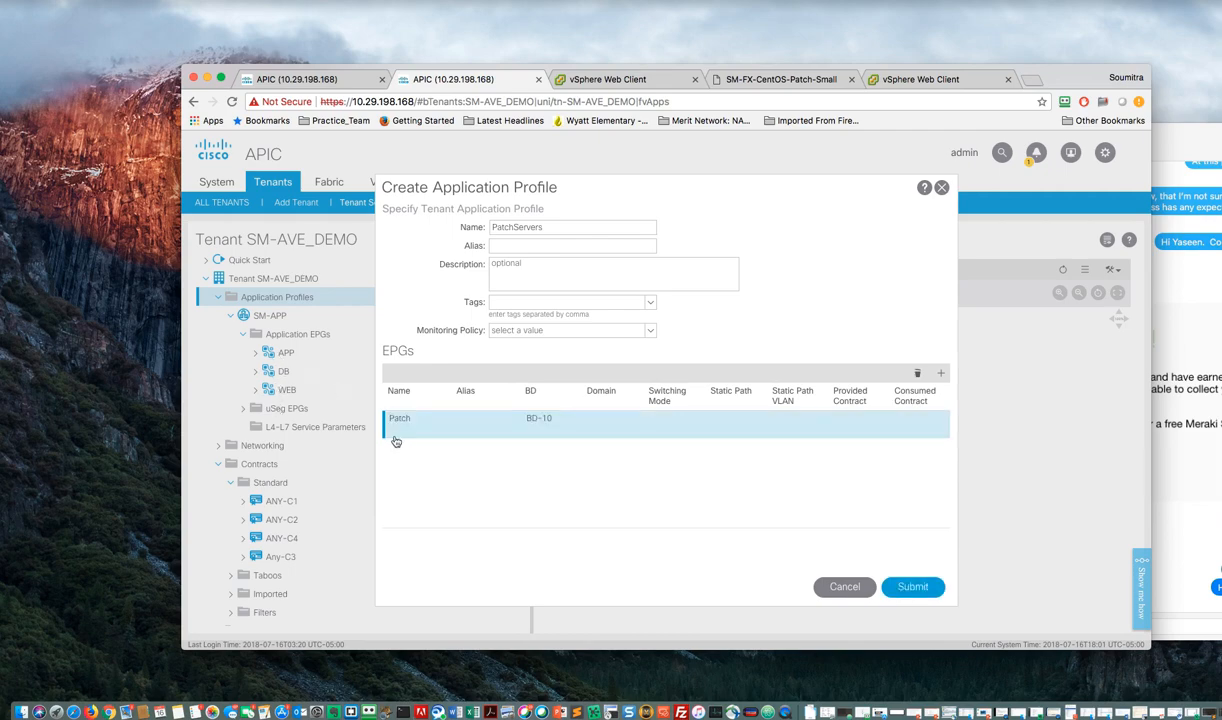
pyautogui.click(910, 590)
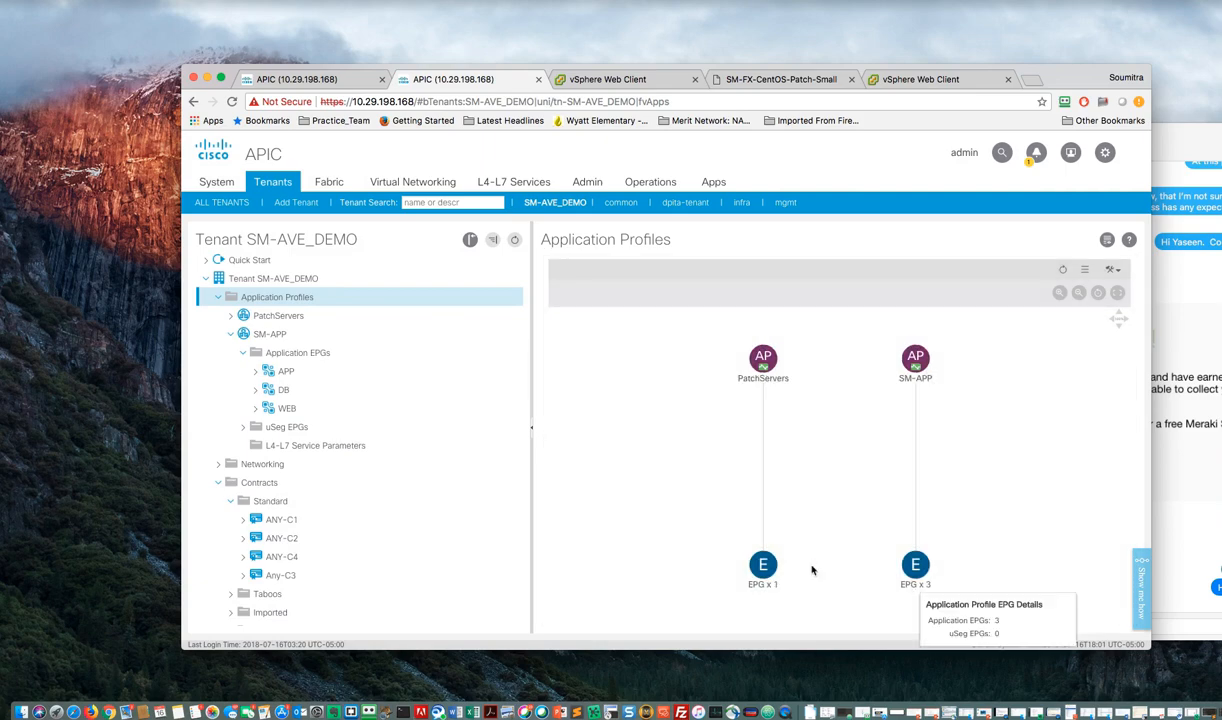
# - Associate the Patch EPG with the SM-FX-AVE VMM domain, using Immediate deployment and AVE switching mode, and submit the association
pyautogui.click(231, 315)
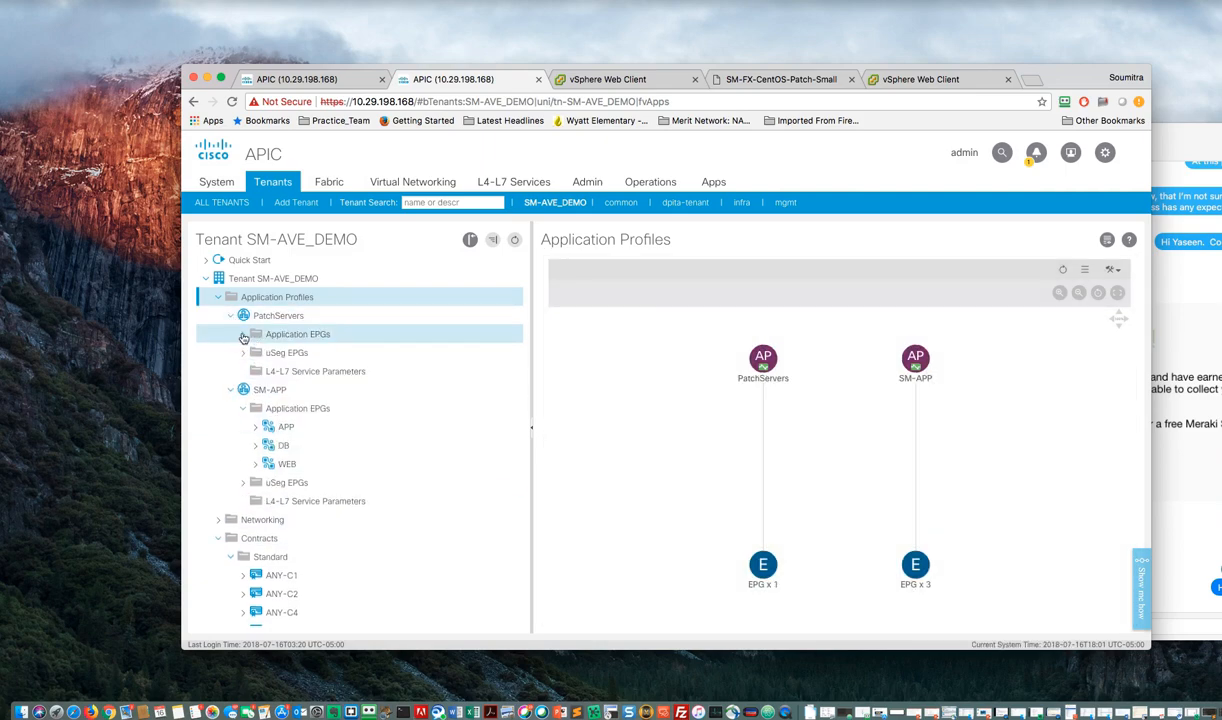
pyautogui.click(242, 335)
pyautogui.click(255, 353)
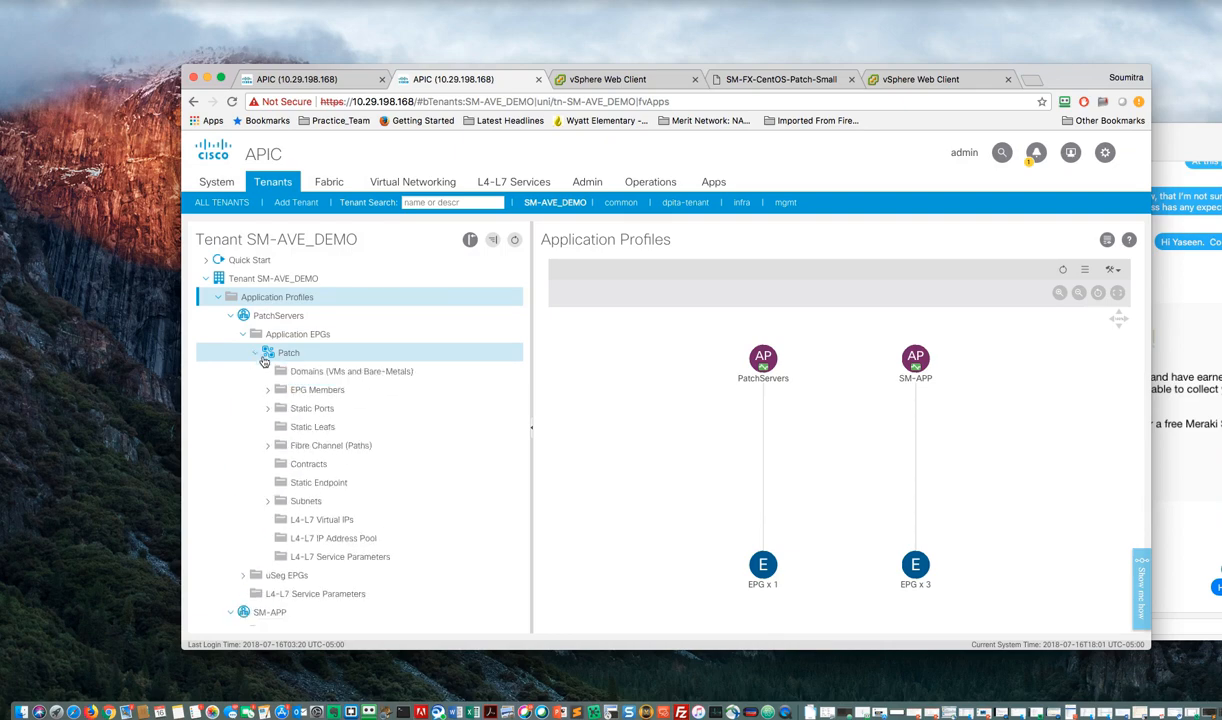
pyautogui.click(300, 371)
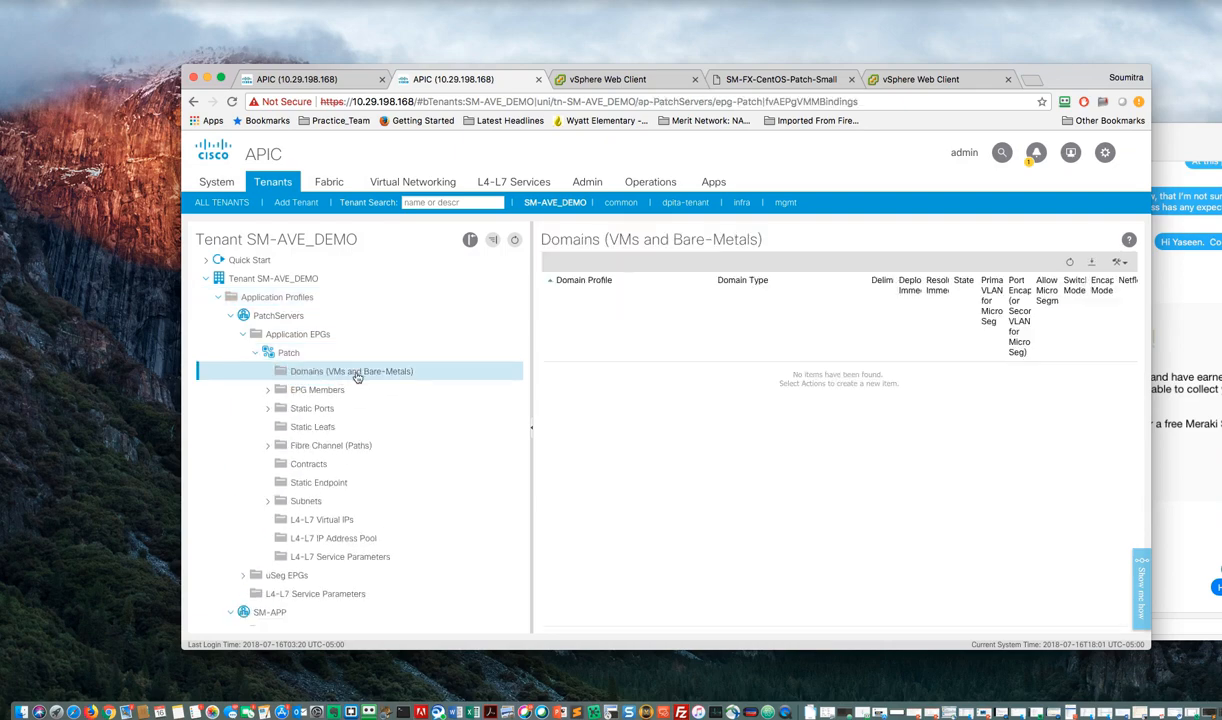
pyautogui.rightClick(359, 377)
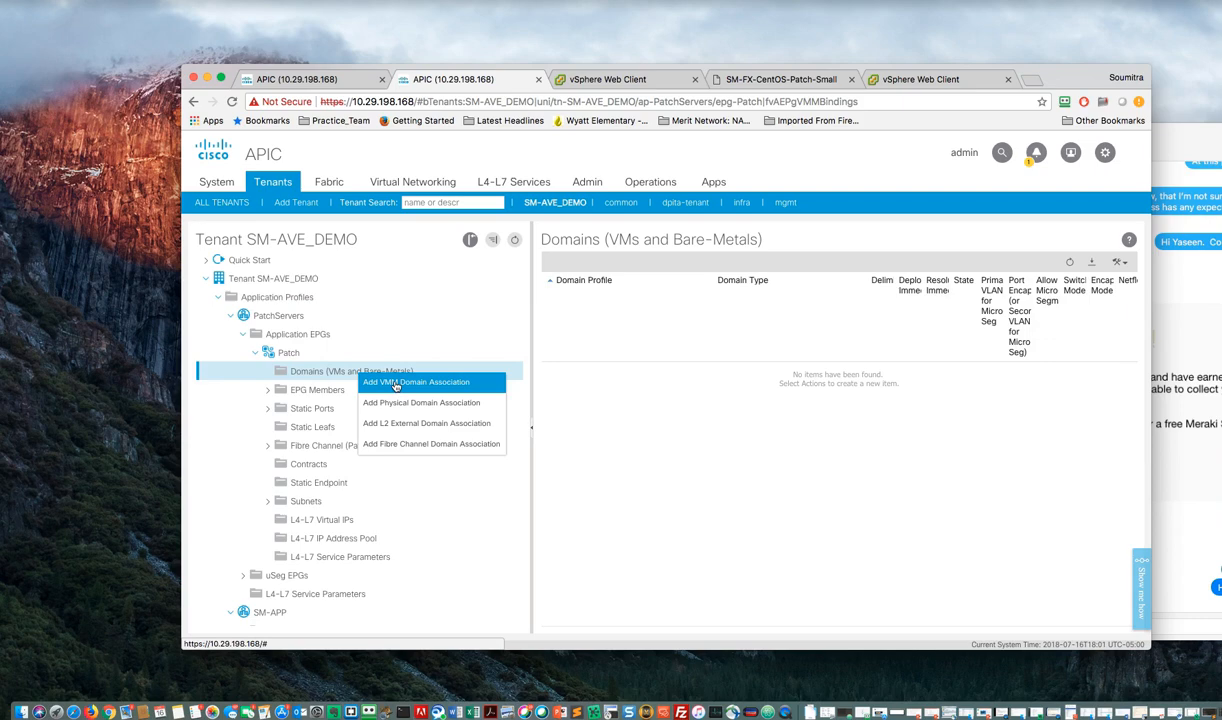
pyautogui.click(394, 383)
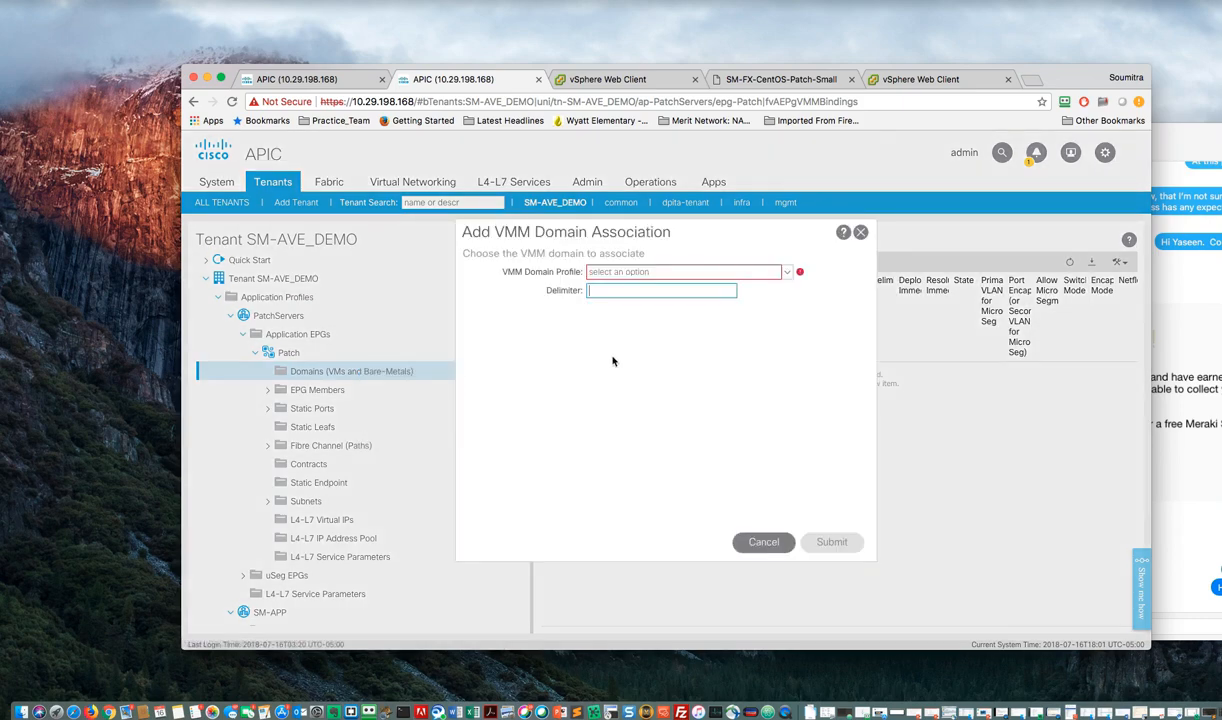
pyautogui.click(785, 272)
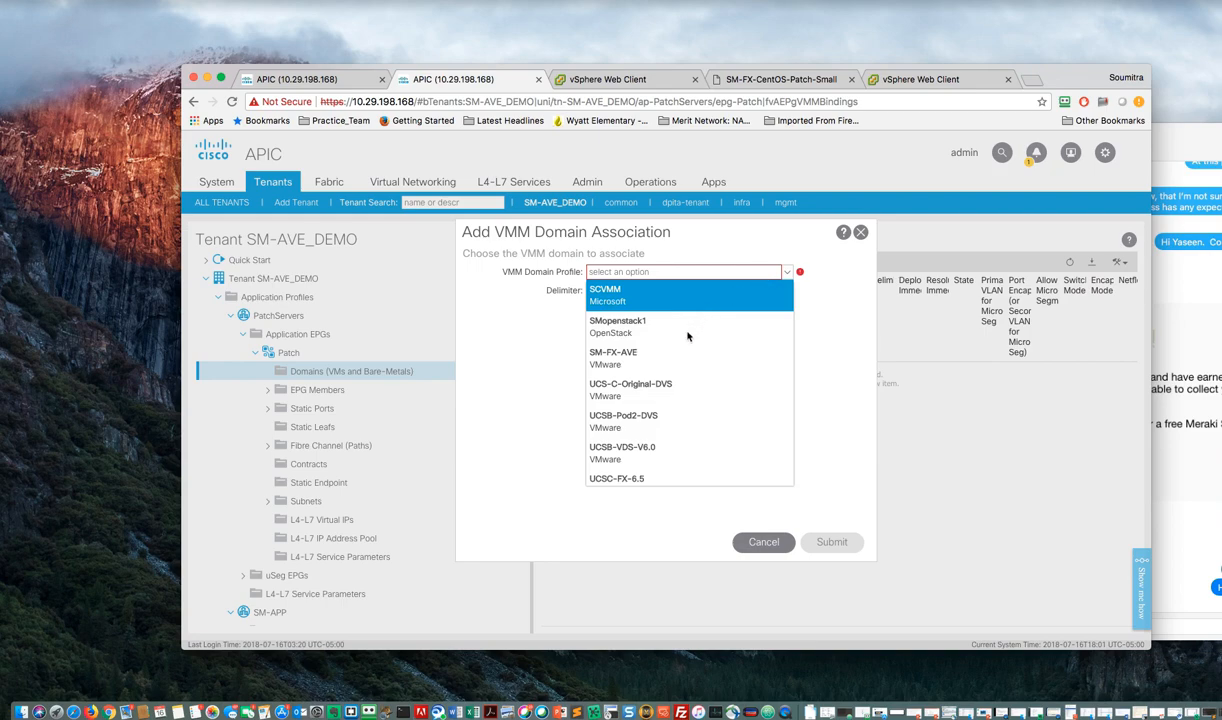
pyautogui.click(627, 356)
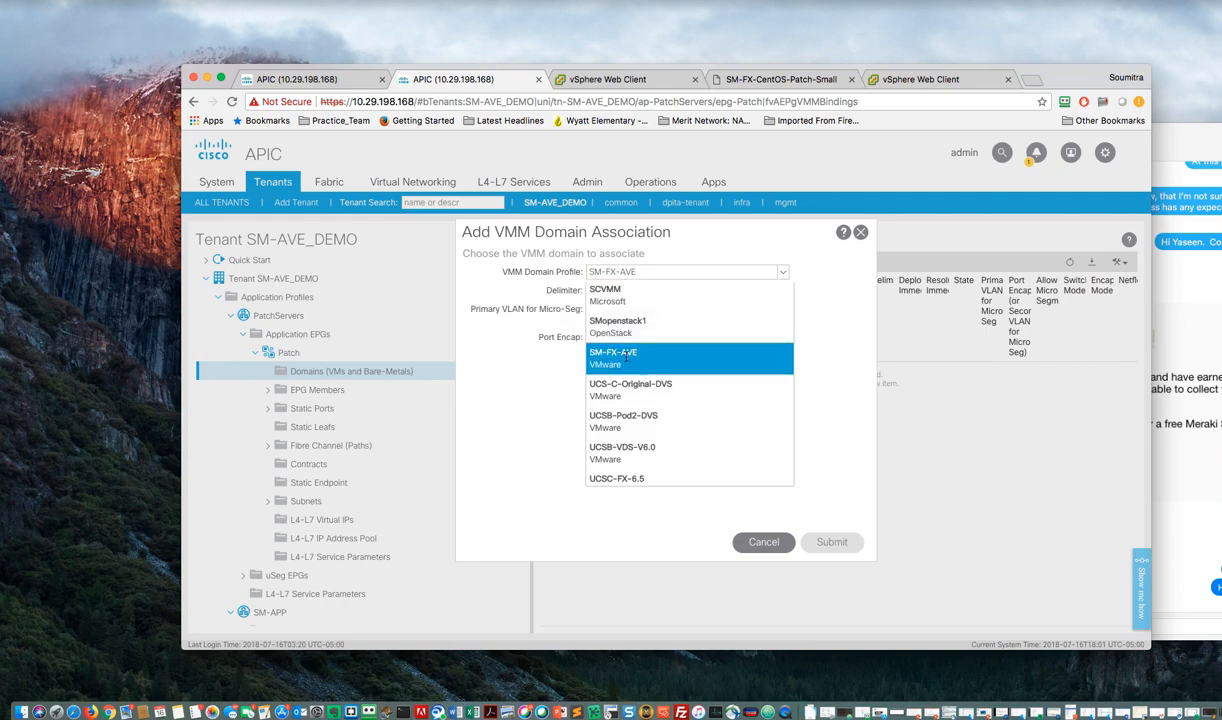
pyautogui.click(607, 296)
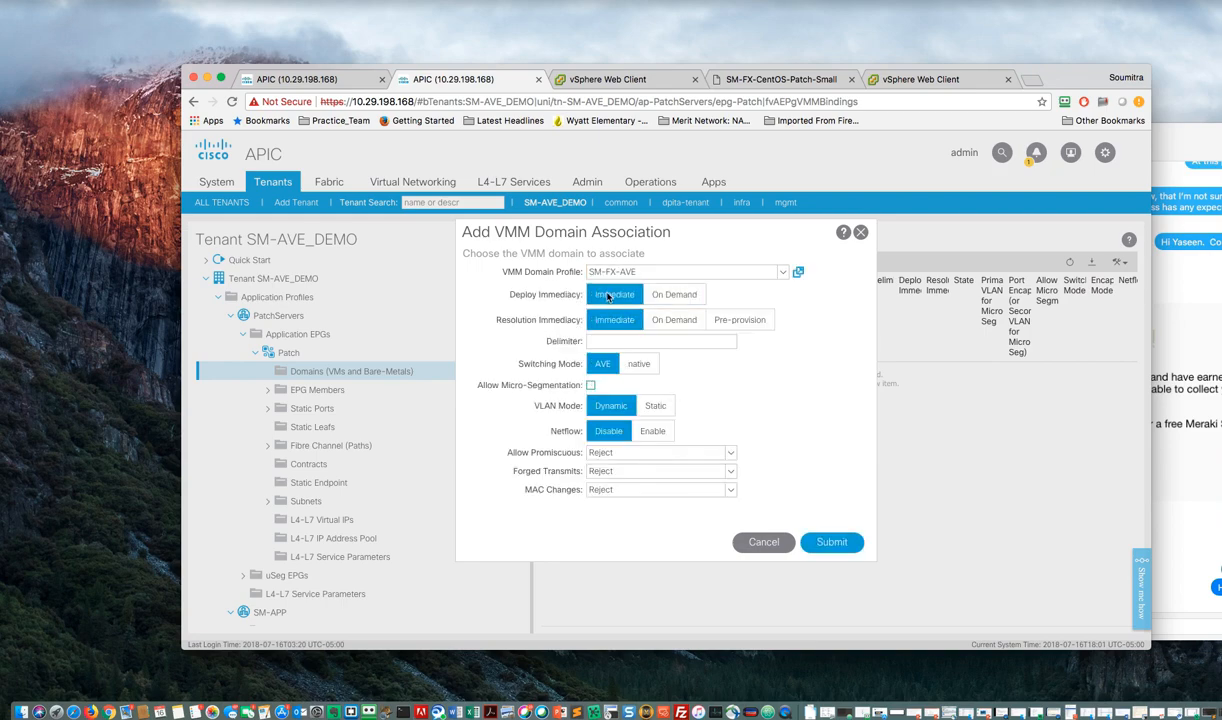
pyautogui.click(636, 364)
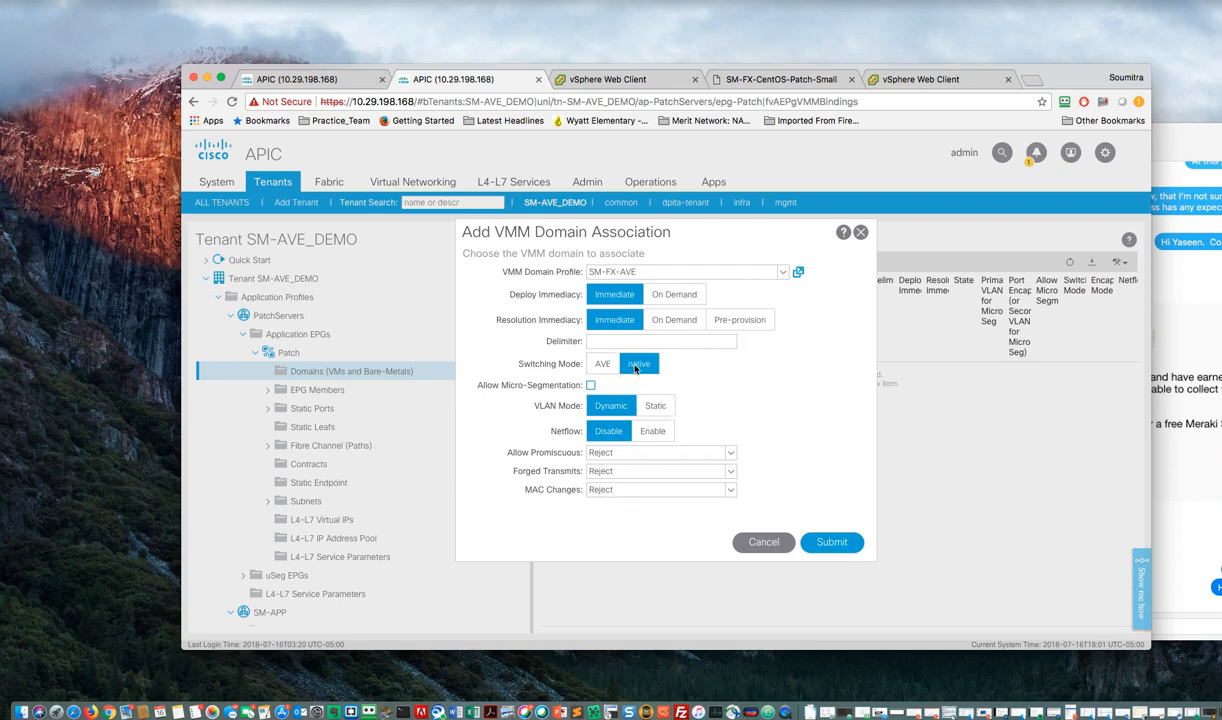
pyautogui.click(604, 365)
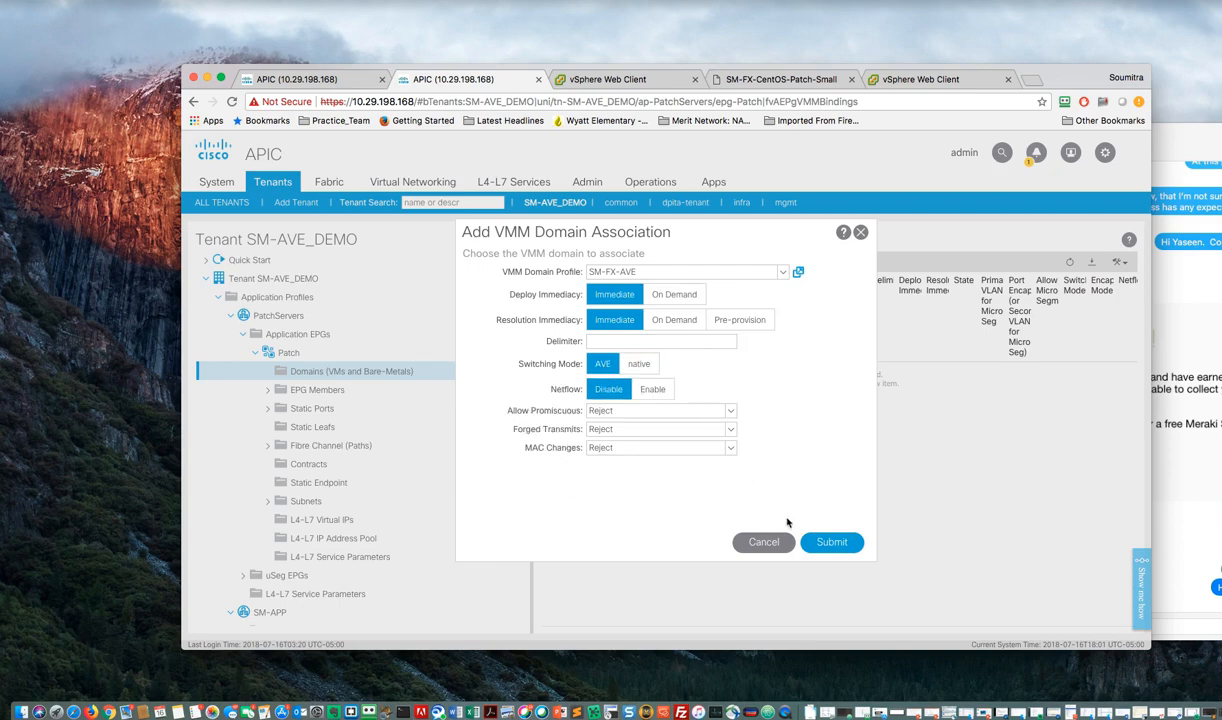
pyautogui.click(830, 542)
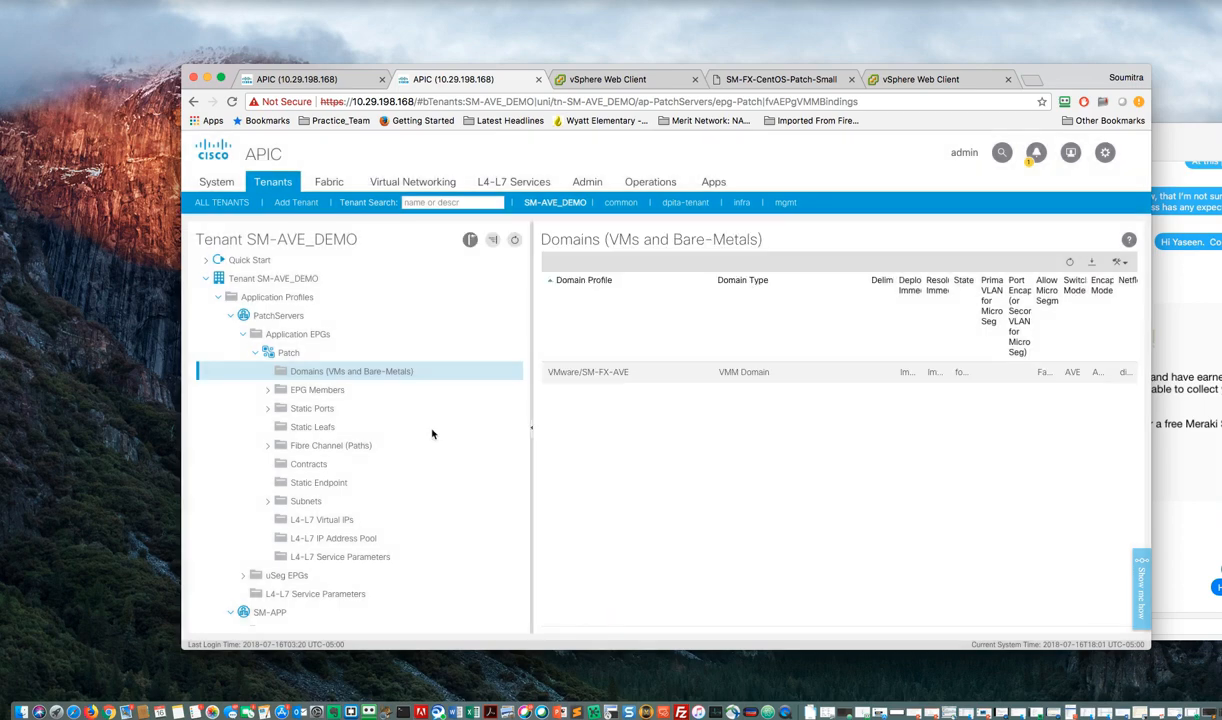
# - Review the MicroSegmentation slide in PowerPoint and the console of the SM-FX-CentOS-Patch-Small virtual machine in the browser
pyautogui.moveTo(0, 98); pyautogui.dragTo(506, 36)
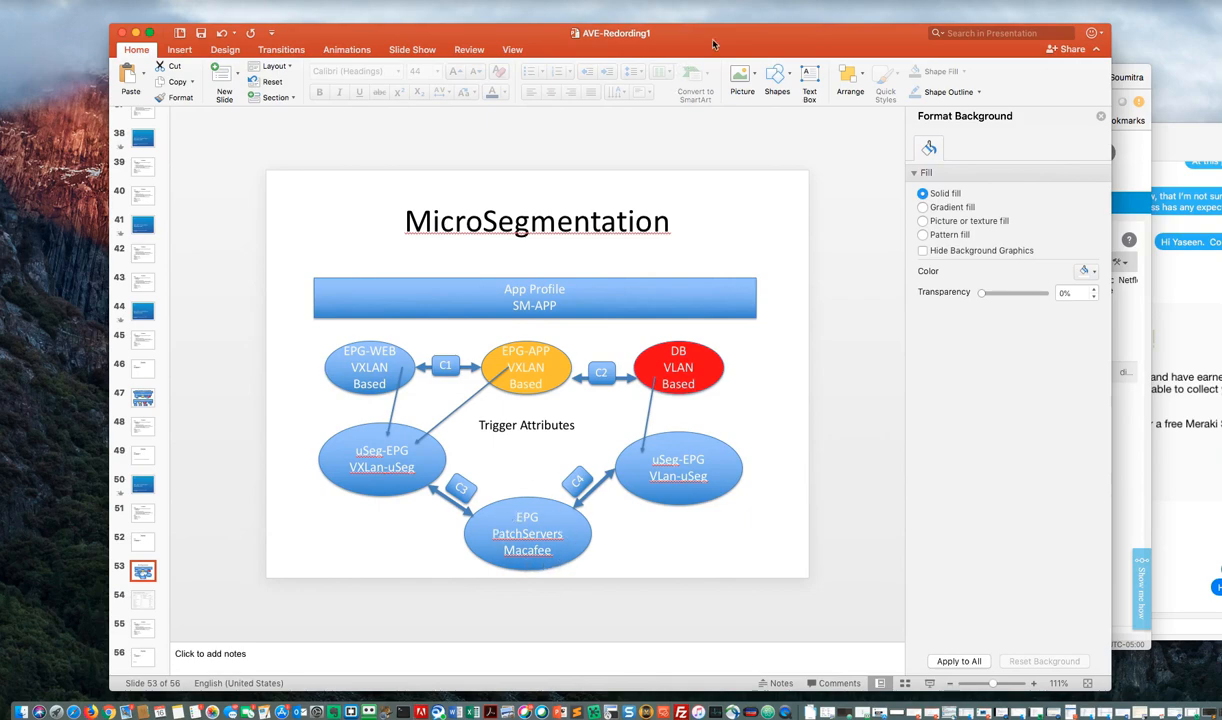
pyautogui.moveTo(712, 41); pyautogui.dragTo(603, 37)
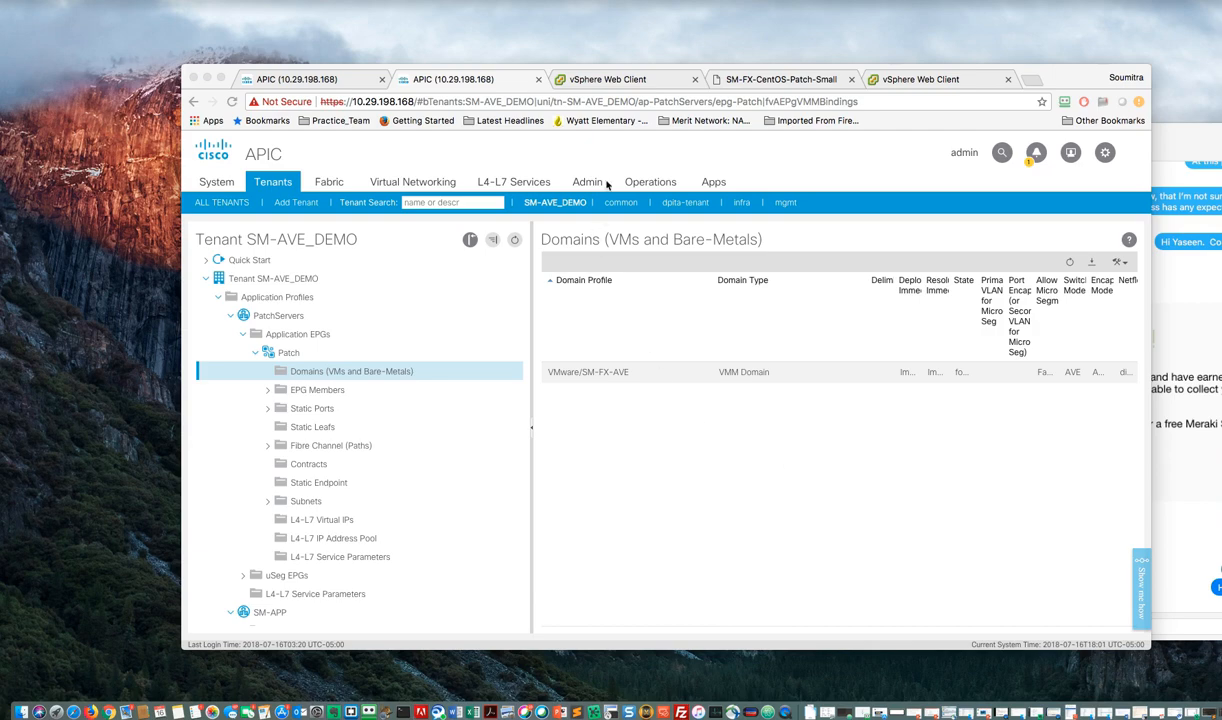
pyautogui.click(607, 80)
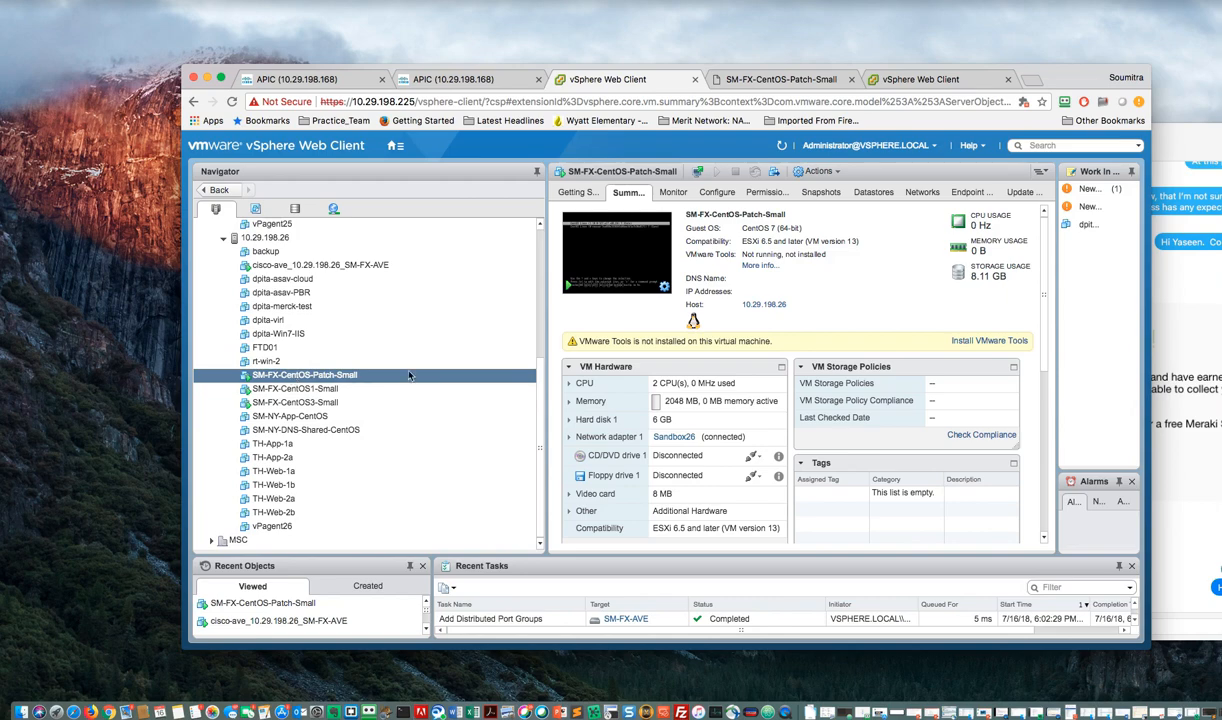
pyautogui.click(770, 82)
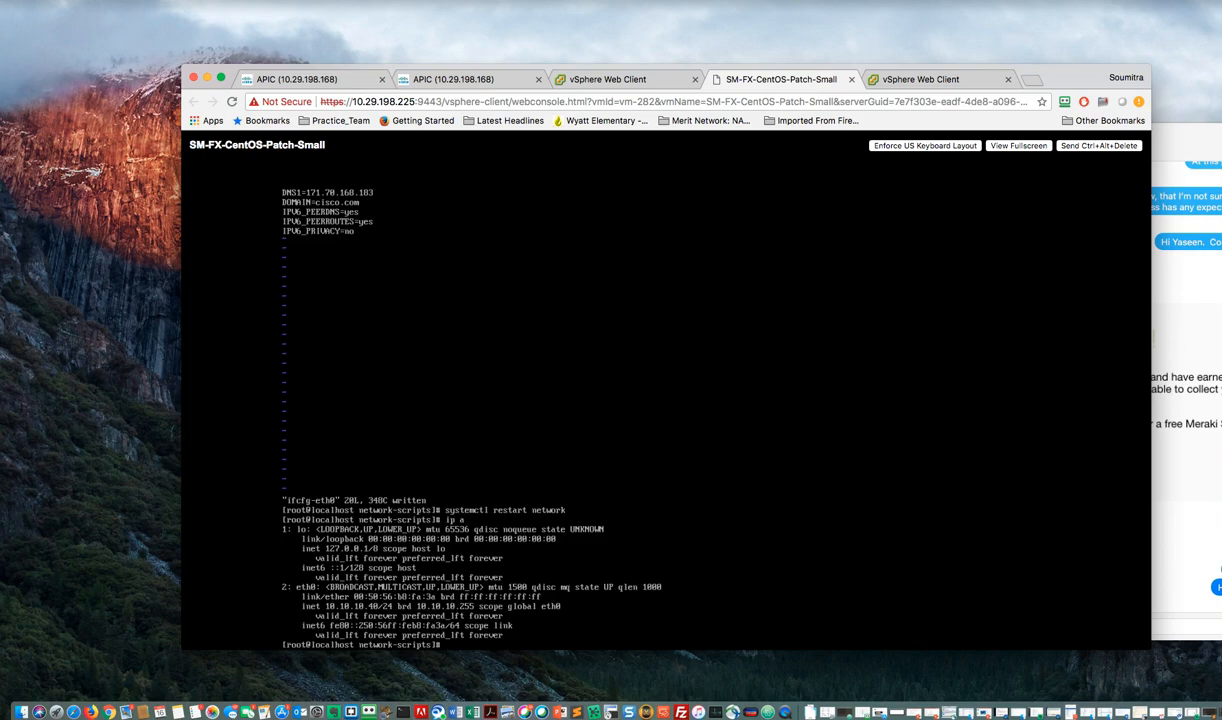
# - In the vSphere Web Client, connect network adapter 1 of SM-FX-CentOS-Patch-Small to the SM-AVE_DEMO|PatchServers|Patch network and save the settings
pyautogui.click(620, 84)
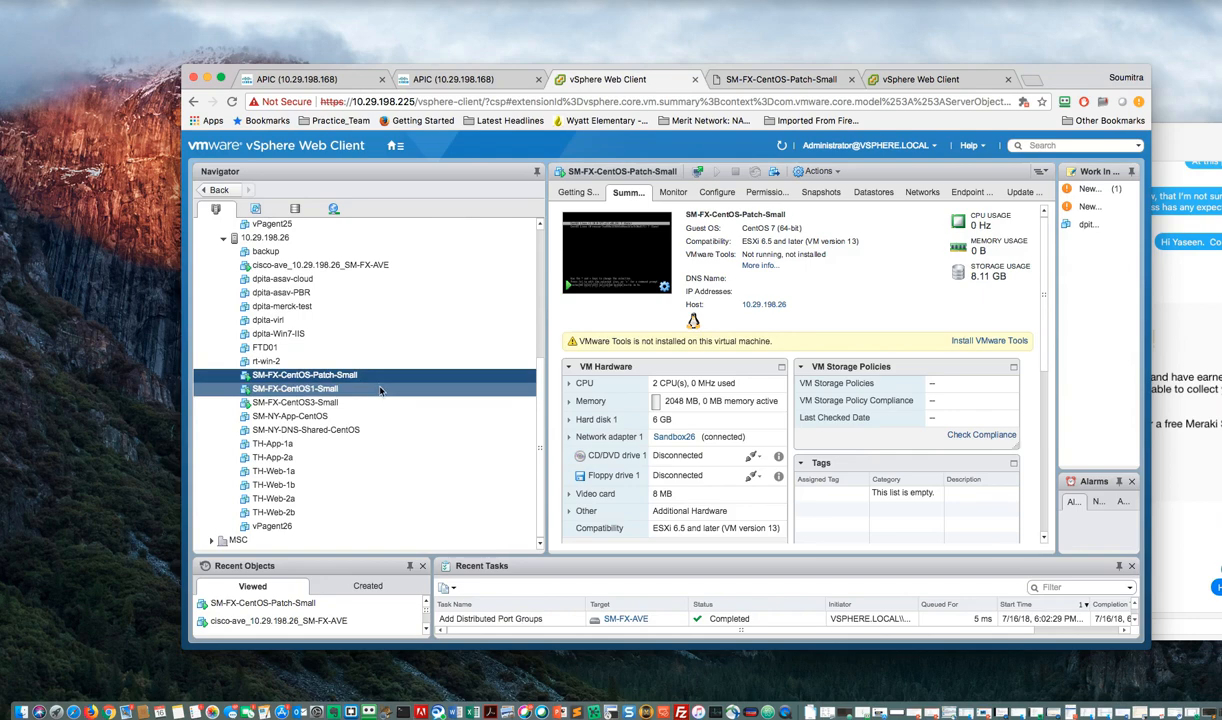
pyautogui.rightClick(369, 375)
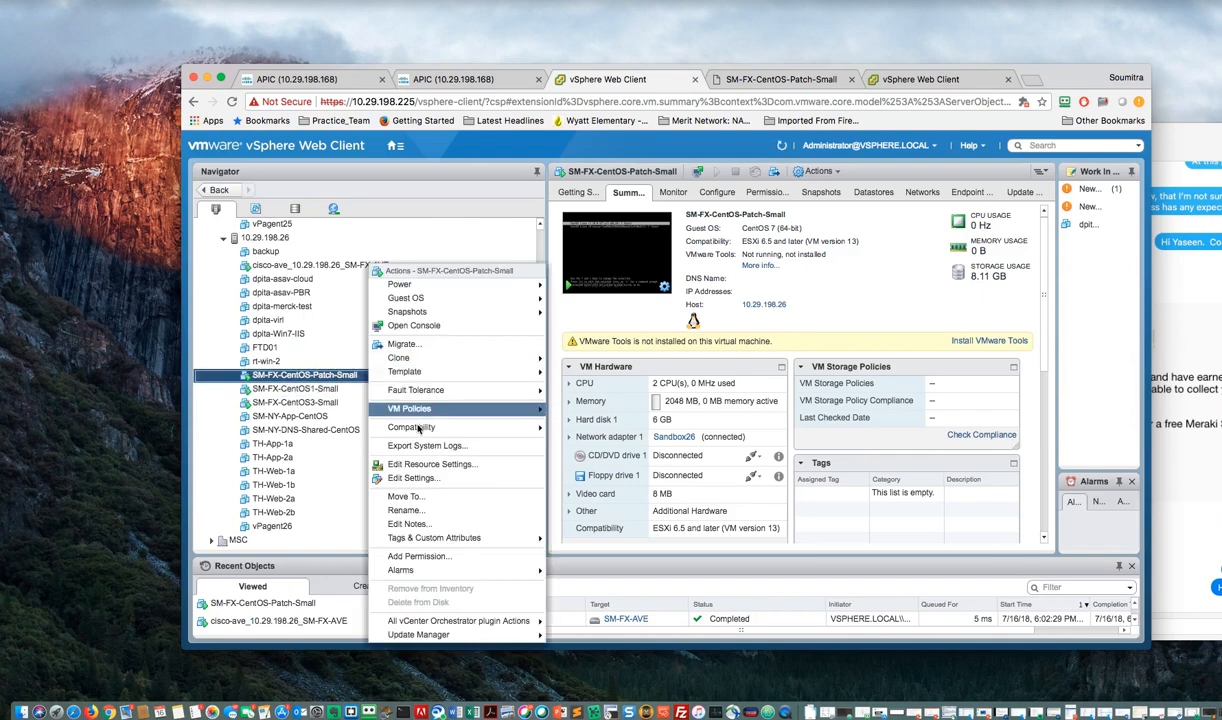
pyautogui.click(413, 478)
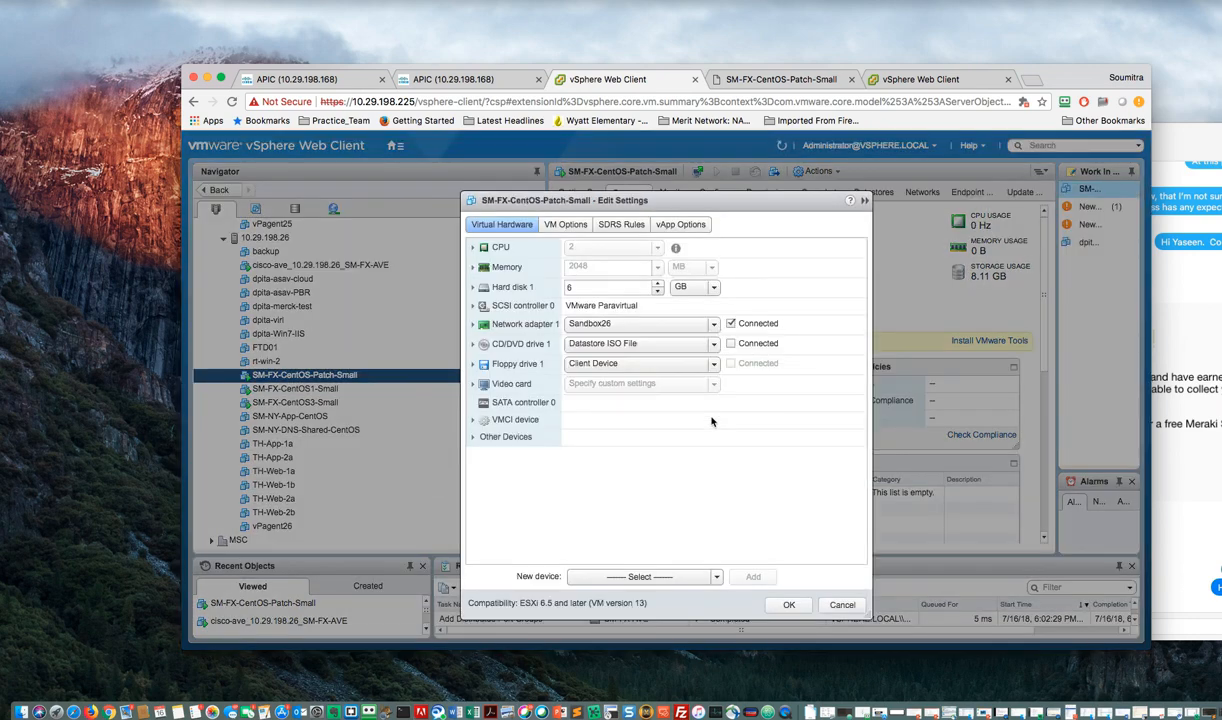
pyautogui.click(713, 324)
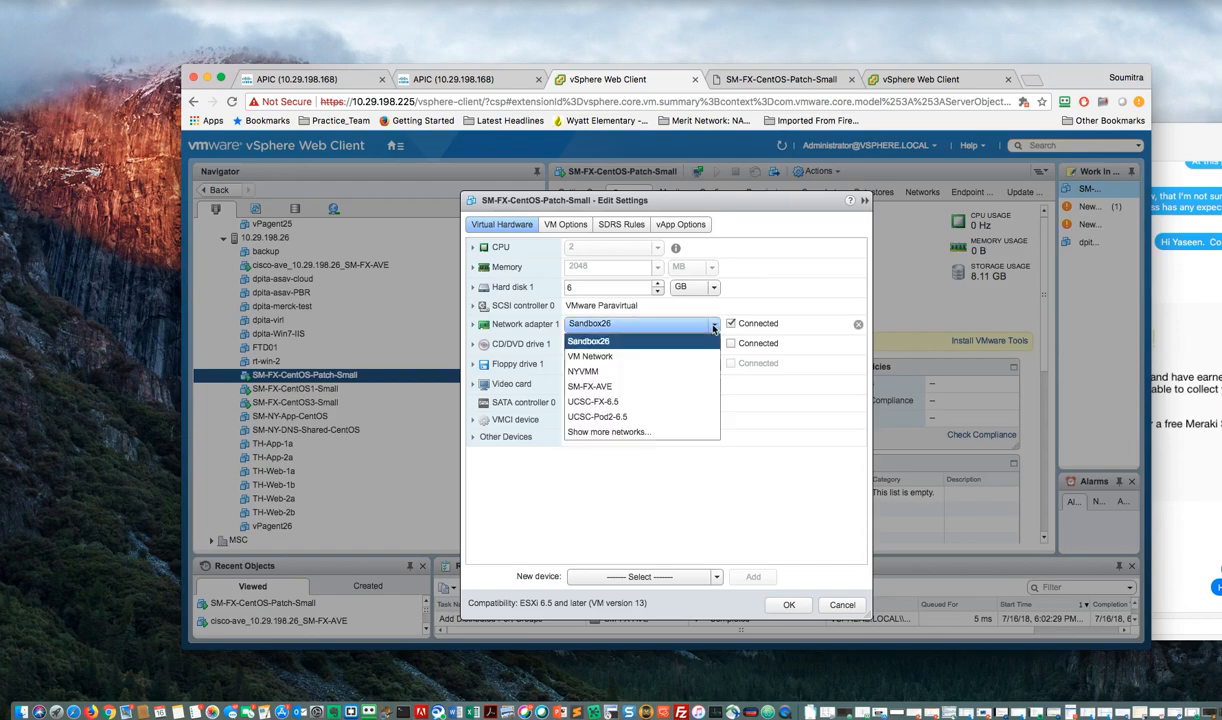
pyautogui.click(640, 413)
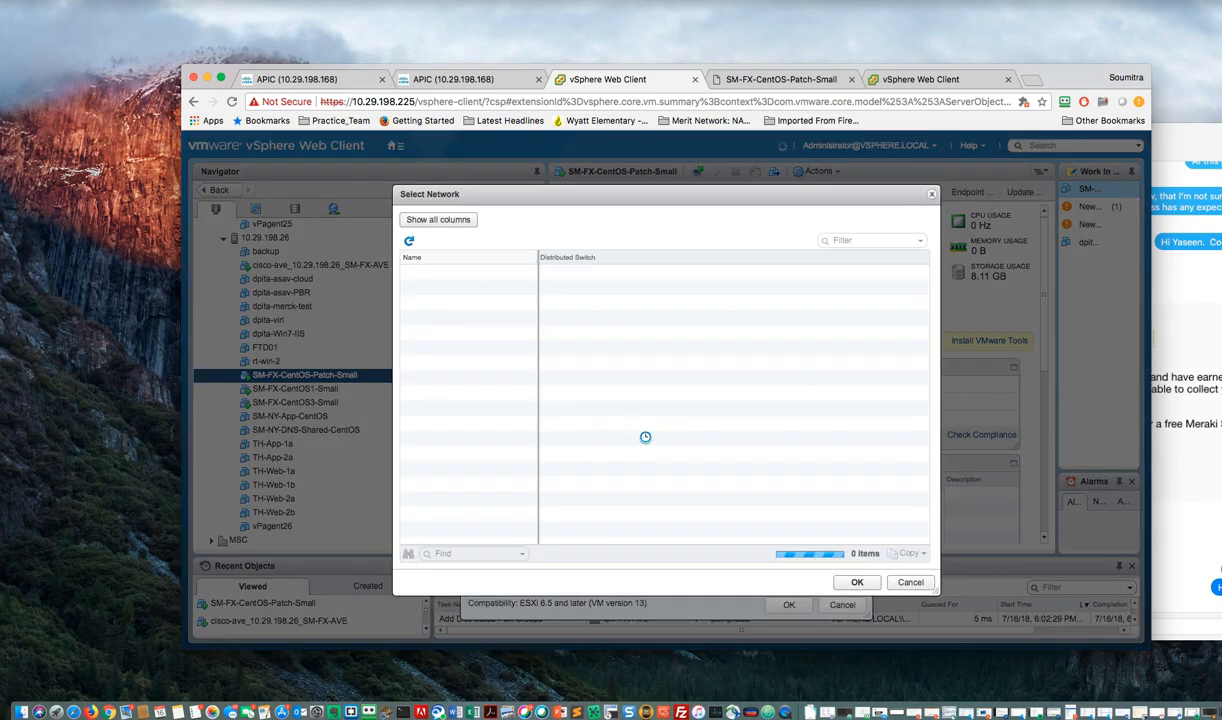
pyautogui.click(438, 554)
pyautogui.write('S')
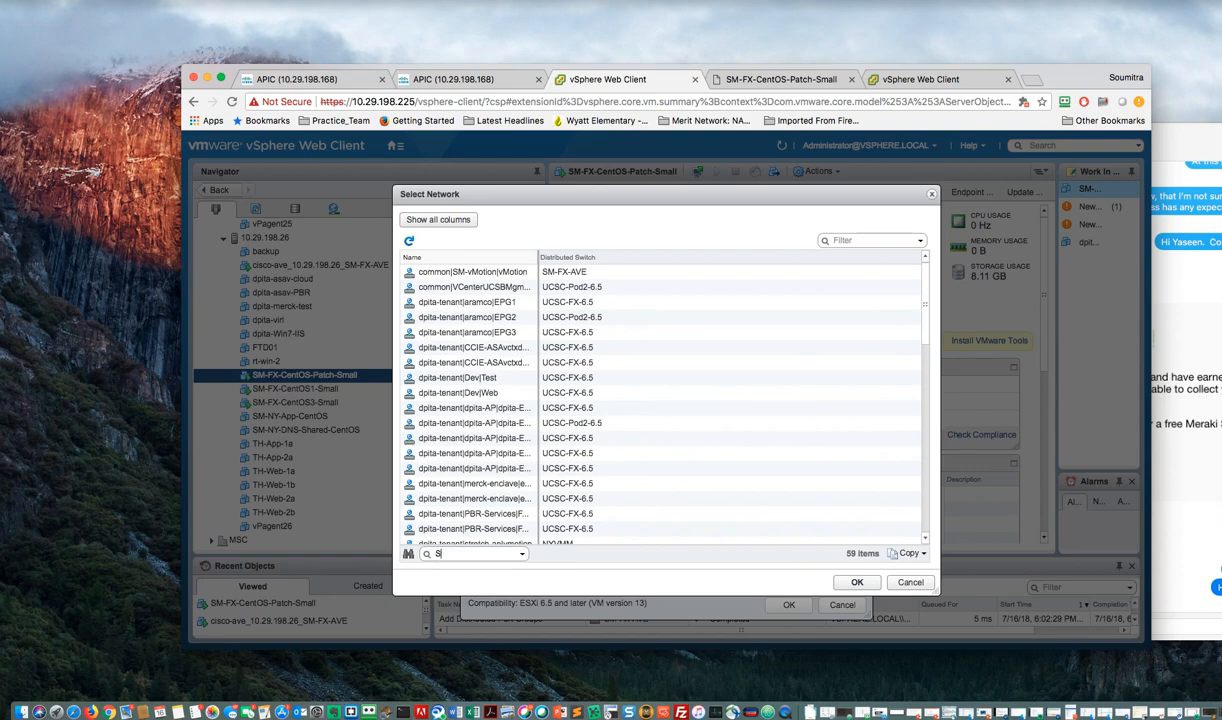
pyautogui.write('M-AVE')
pyautogui.press('Return')
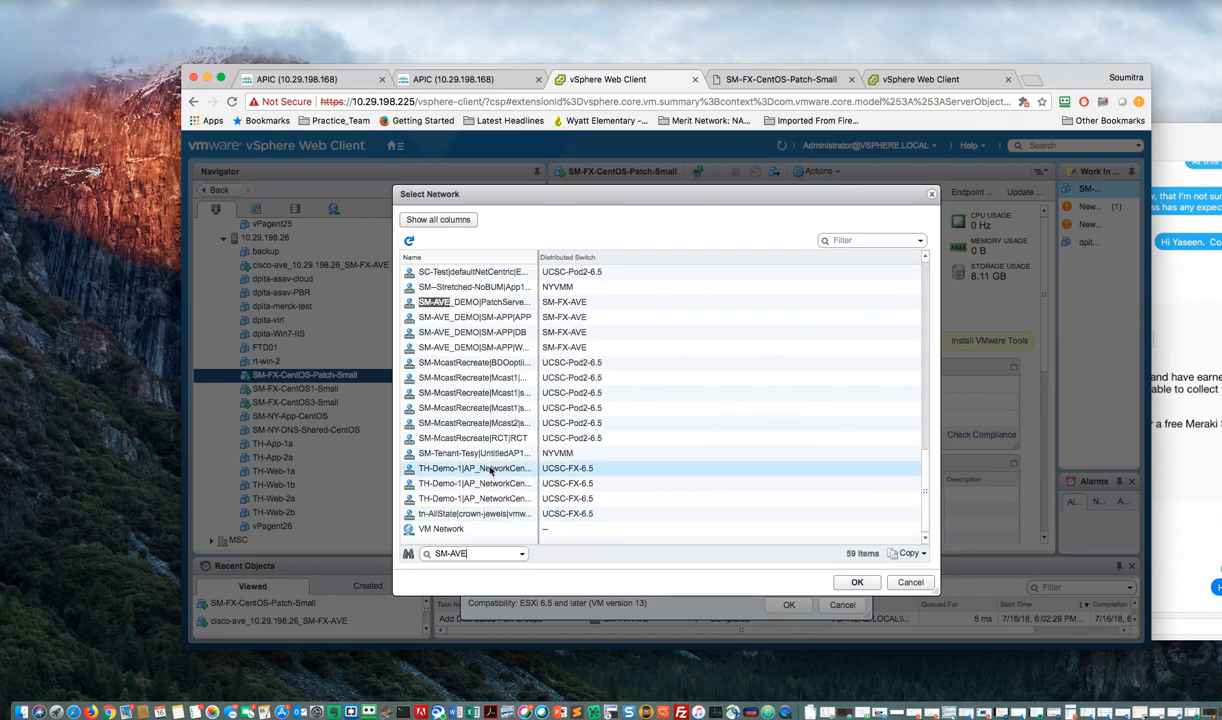
pyautogui.click(460, 305)
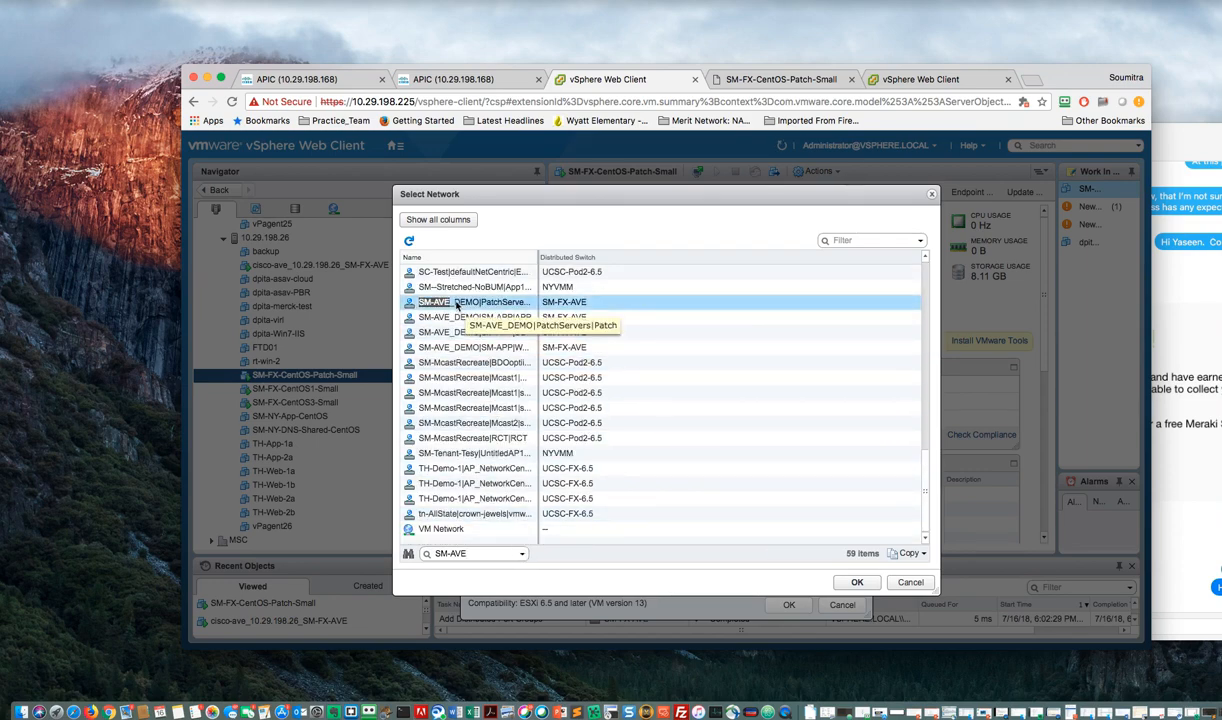
pyautogui.click(857, 583)
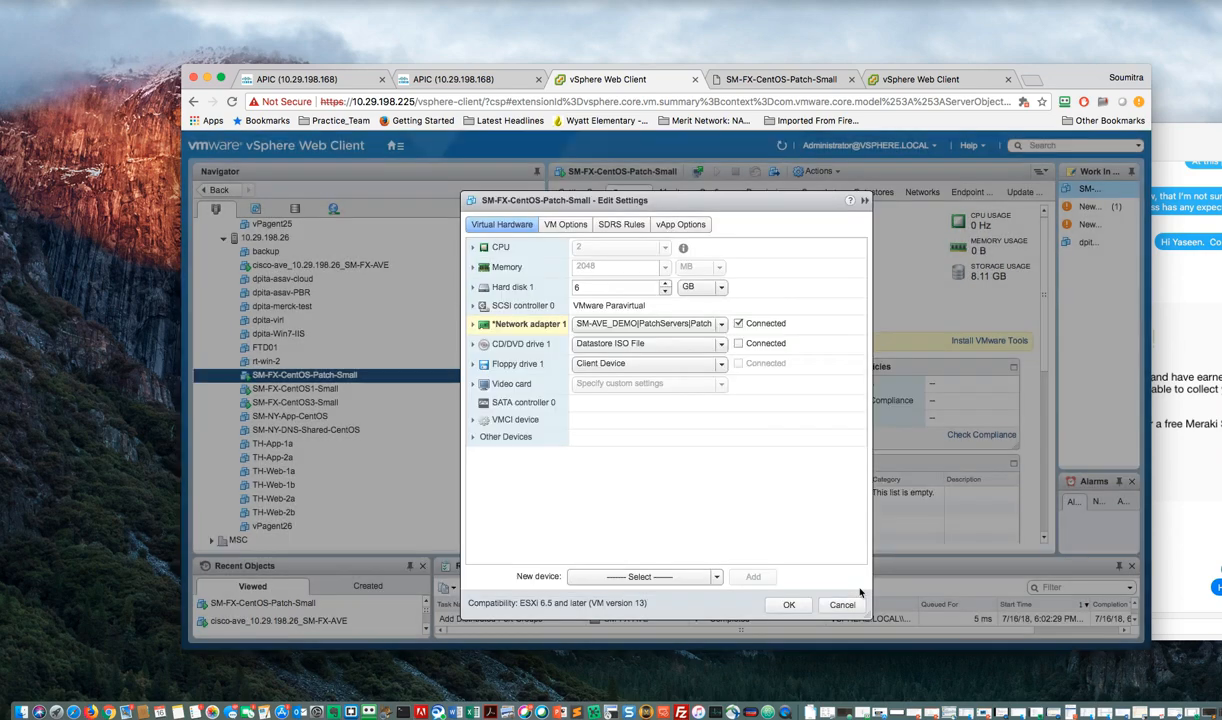
pyautogui.click(788, 605)
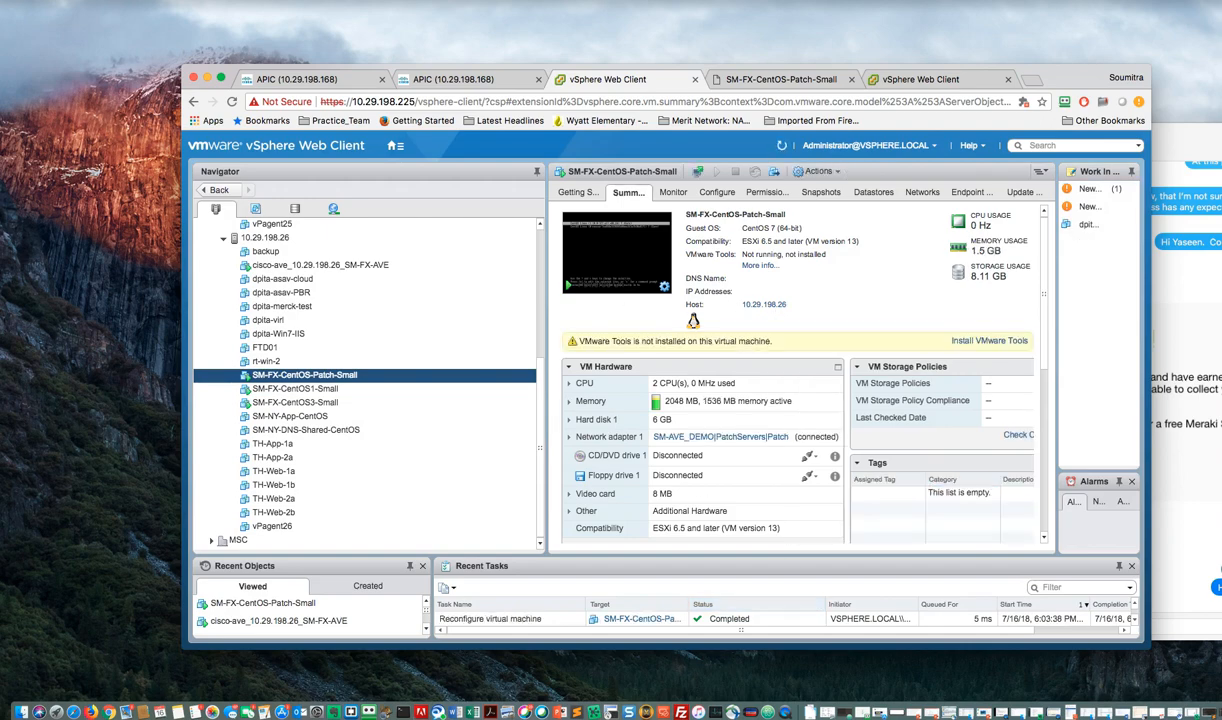
# - Run a ping from the SM-FX-CentOS-Patch-Small console to test the virtual machine's connectivity
pyautogui.click(793, 82)
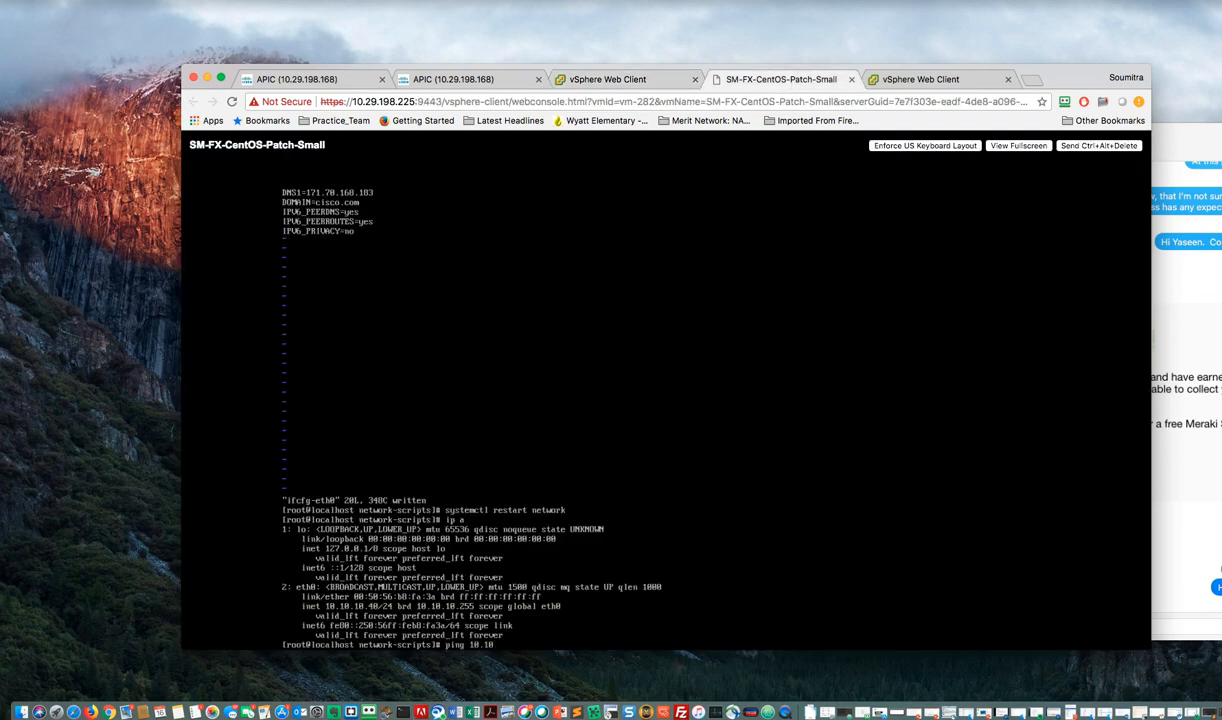
pyautogui.press('Return')
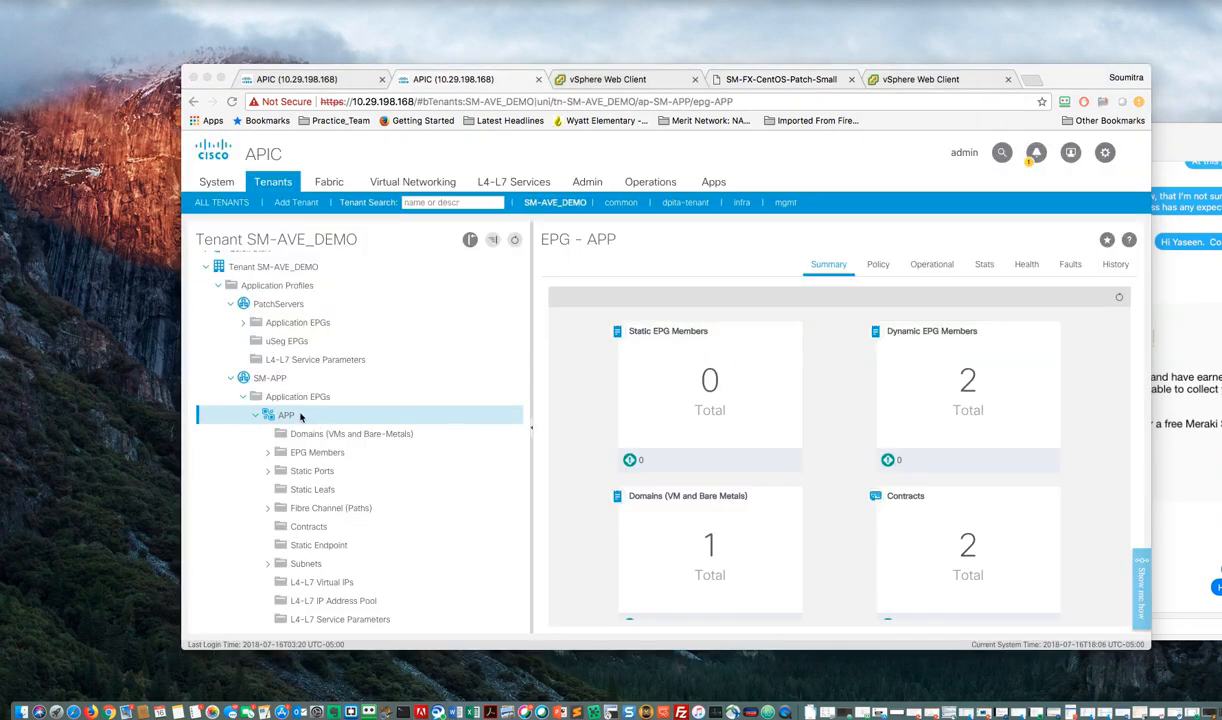
# - In APIC, open the domain associations of the APP EPG in the SM-APP application profile
pyautogui.scroll(-3, 300, 417)
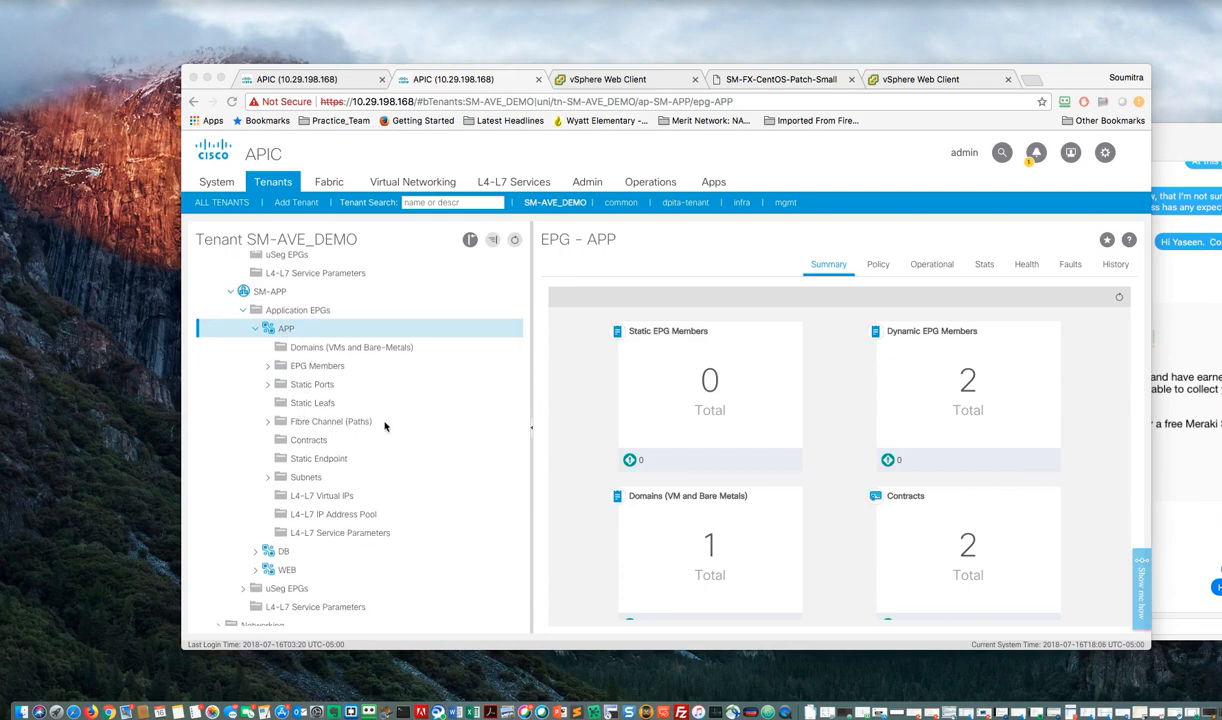
pyautogui.click(331, 349)
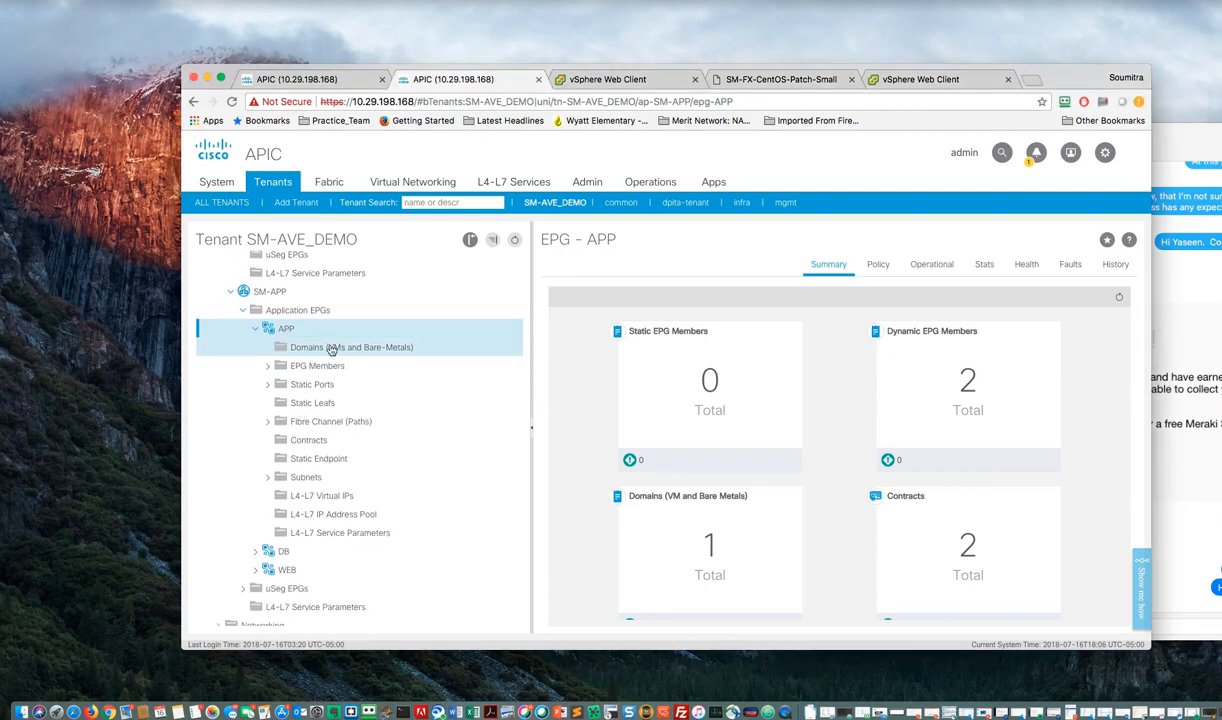
pyautogui.click(331, 349)
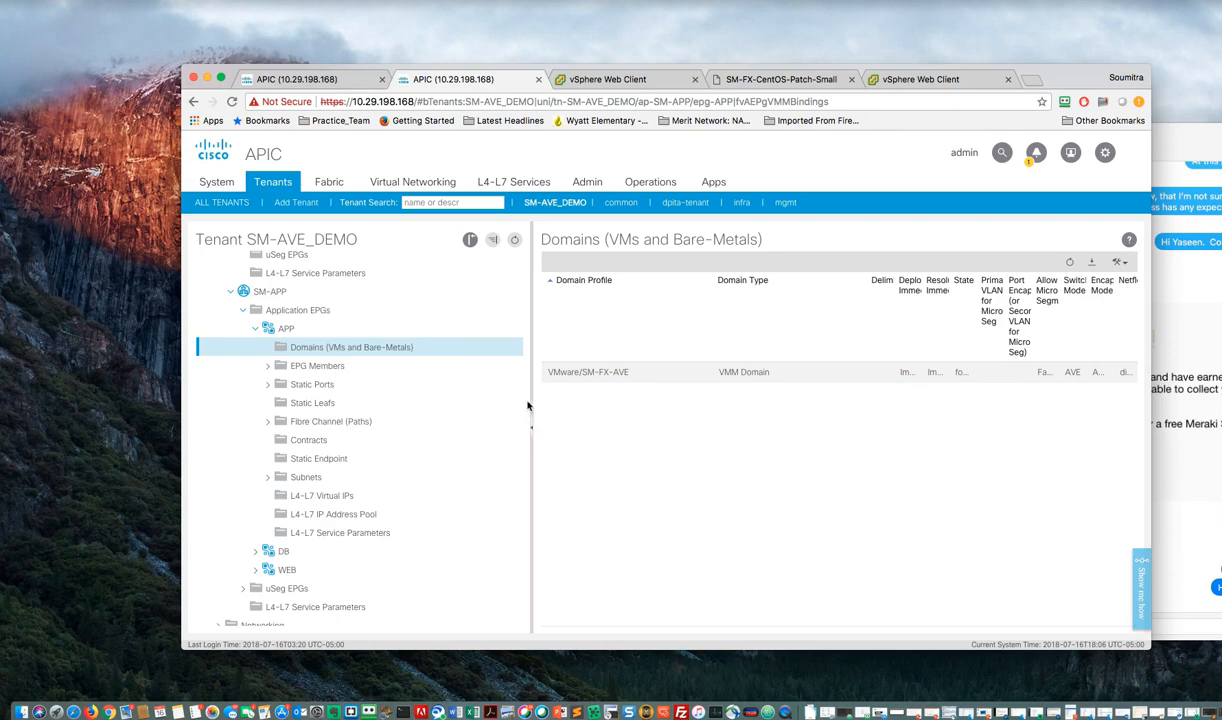
# - Inspect the microsegmentation setting of the APP EPG's VMware/SM-FX-AVE domain association, then leave the row without saving
pyautogui.moveTo(527, 406); pyautogui.dragTo(419, 404)
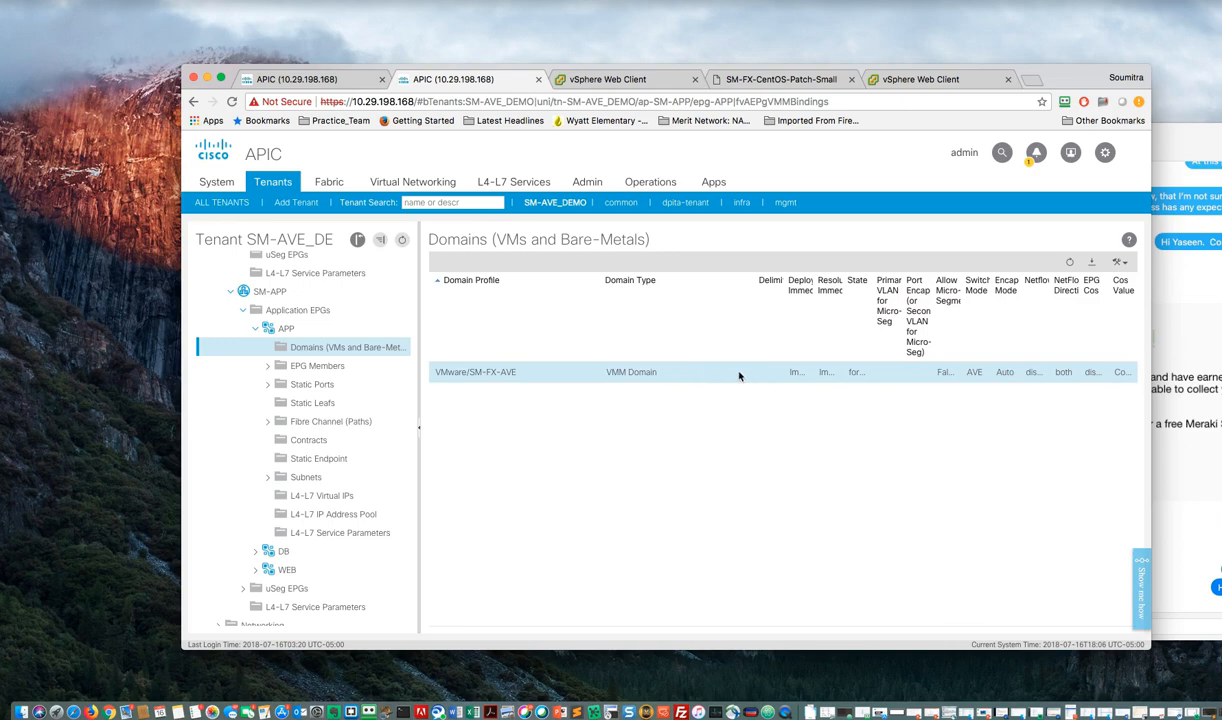
pyautogui.doubleClick(702, 374)
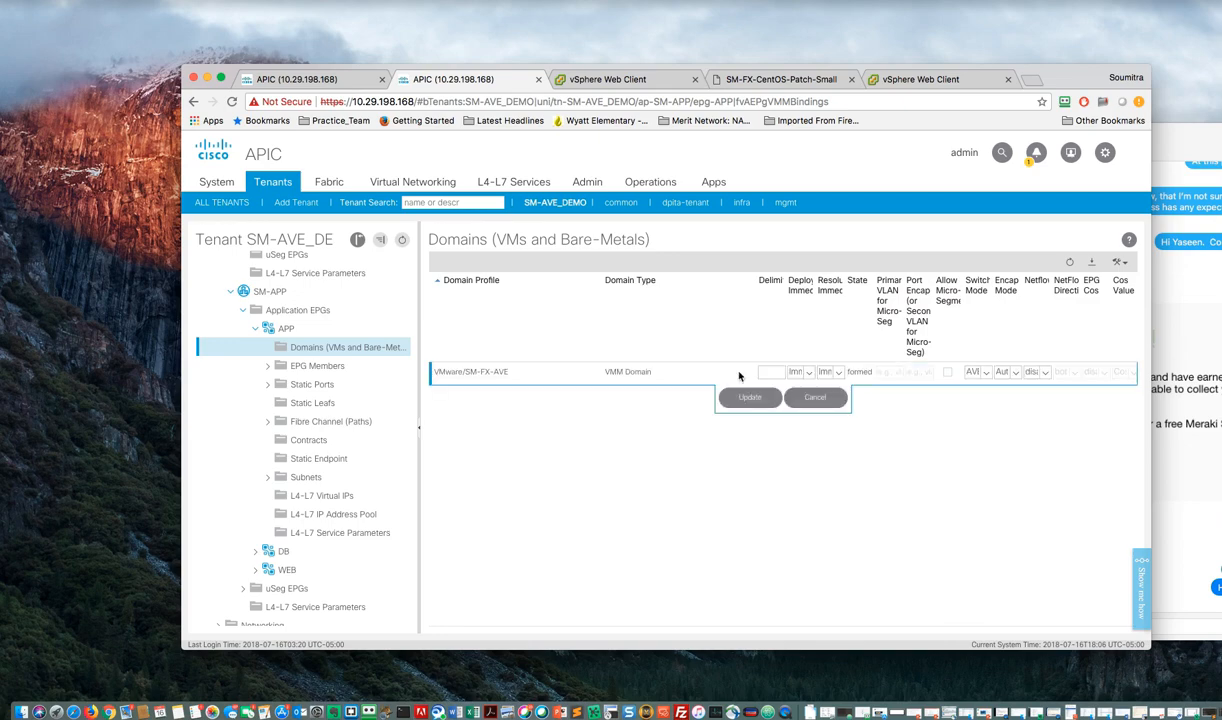
pyautogui.click(947, 373)
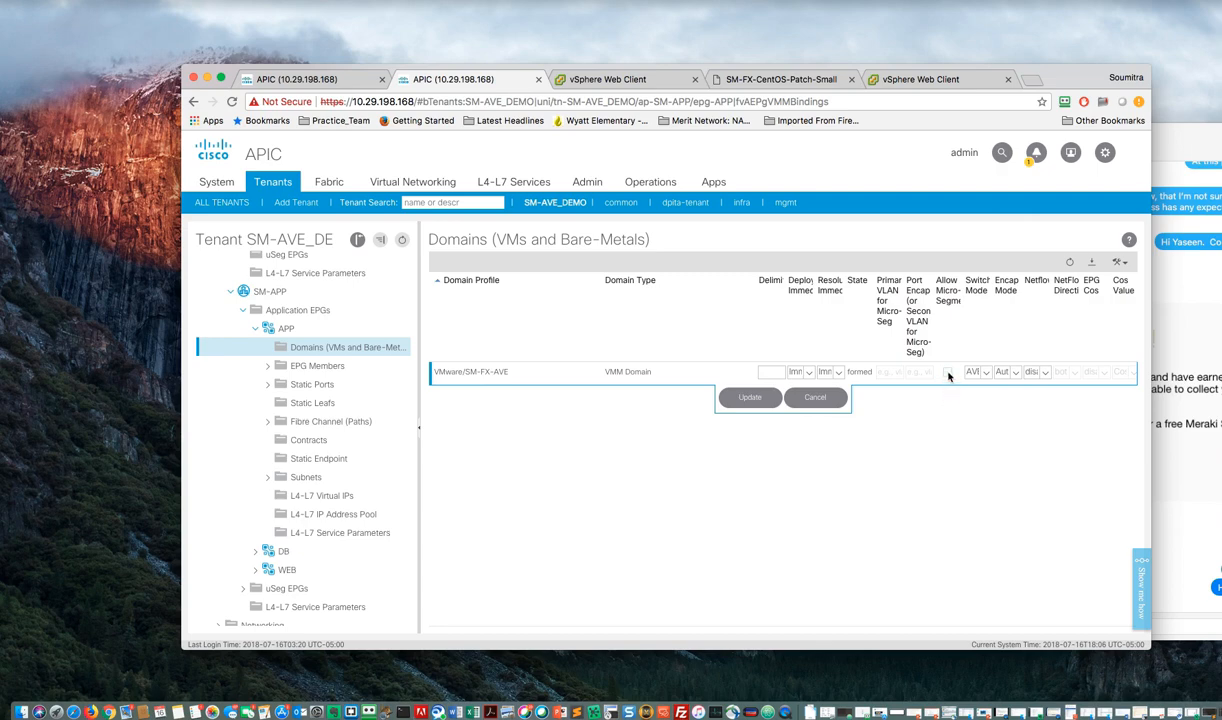
pyautogui.click(815, 398)
# - Inspect the WEB EPG's VMware/SM-FX-AVE domain association for its microsegmentation setting and leave it without saving
pyautogui.scroll(-2, 290, 410)
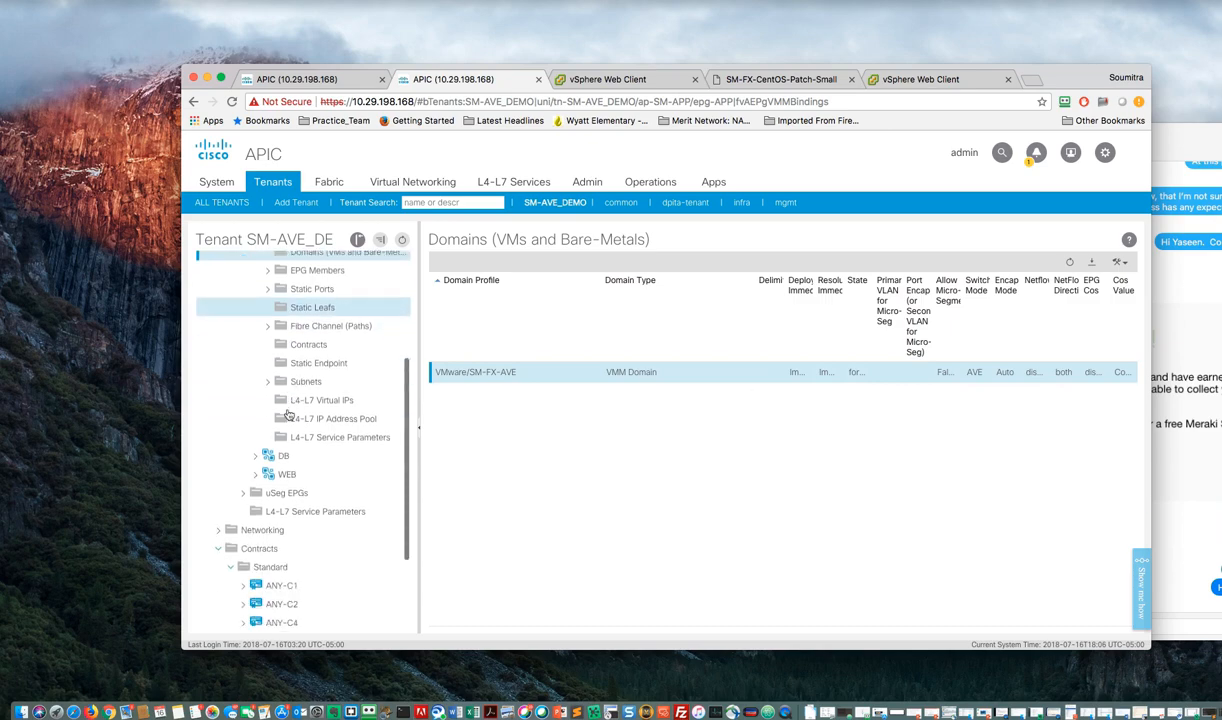
pyautogui.click(258, 467)
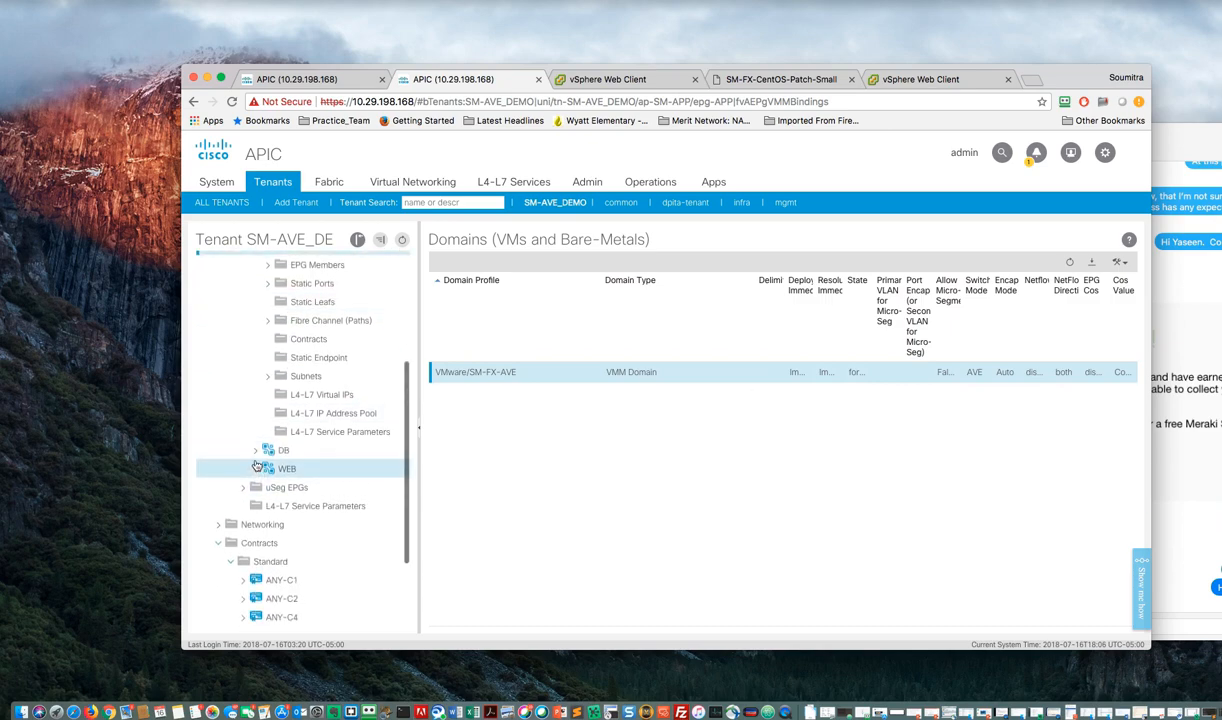
pyautogui.click(256, 469)
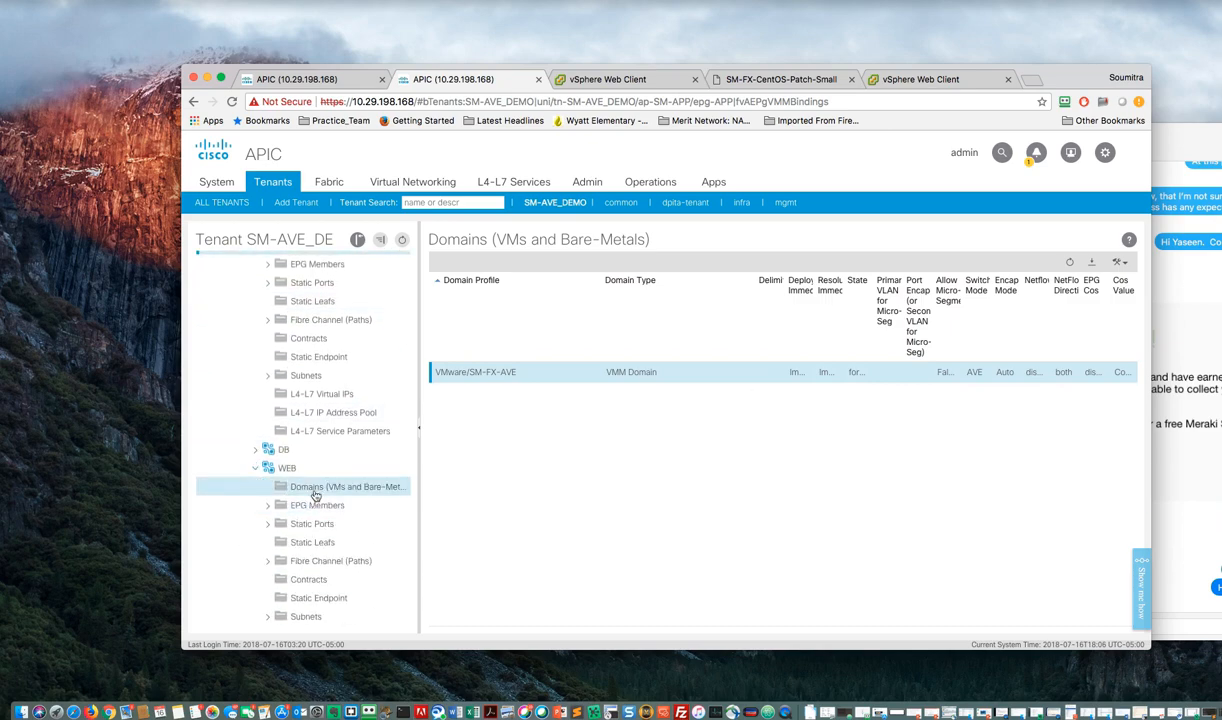
pyautogui.click(320, 490)
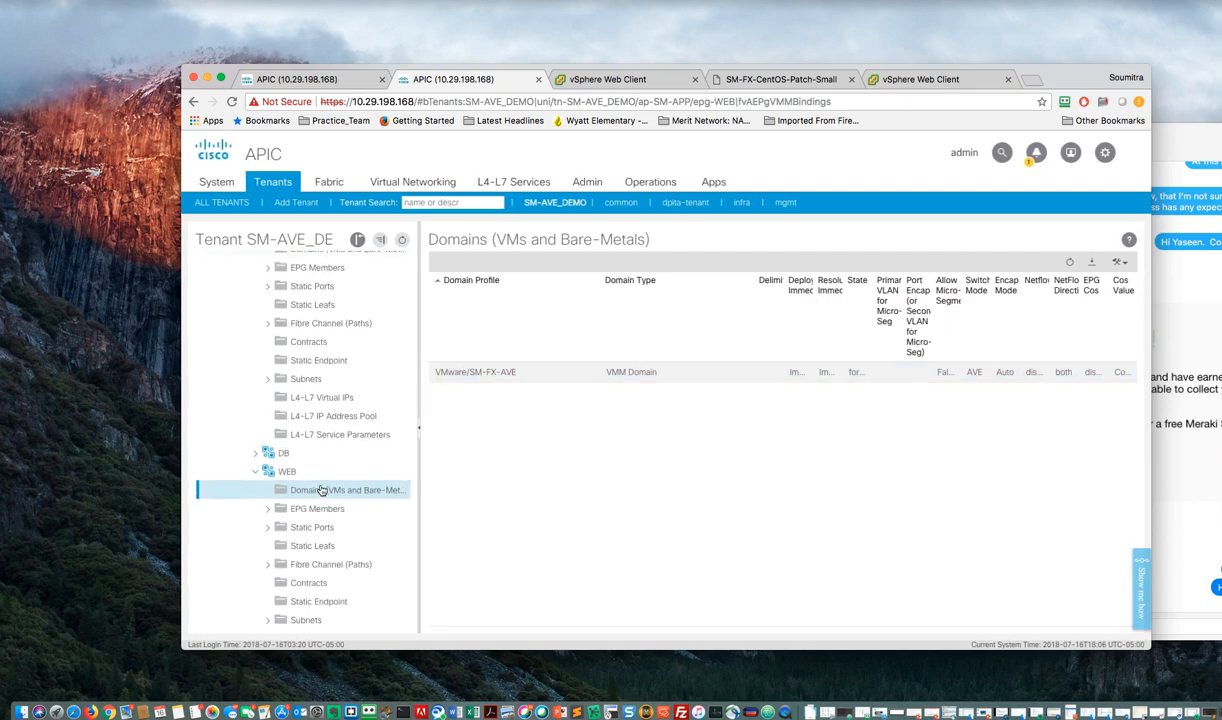
pyautogui.doubleClick(664, 374)
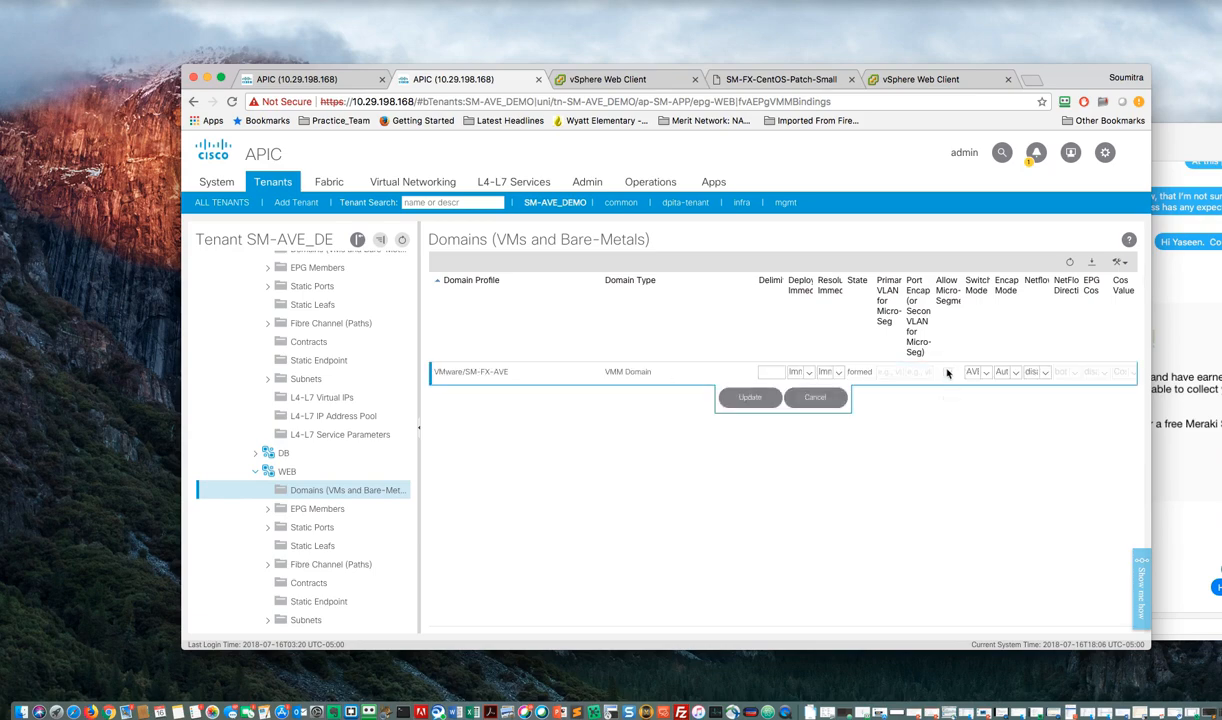
pyautogui.click(815, 399)
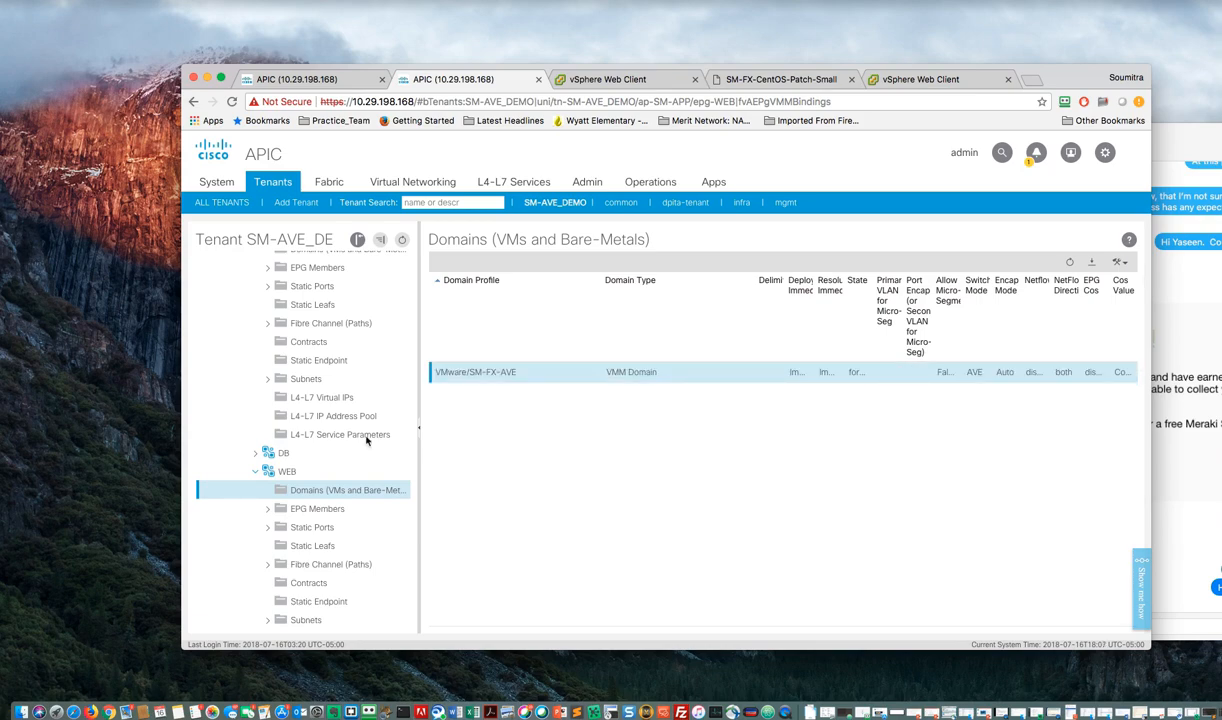
# - Enable Allow Micro-Segmentation on the DB EPG's VMware/SM-FX-AVE domain association and submit the change despite the policy usage warning
pyautogui.click(257, 455)
pyautogui.click(321, 474)
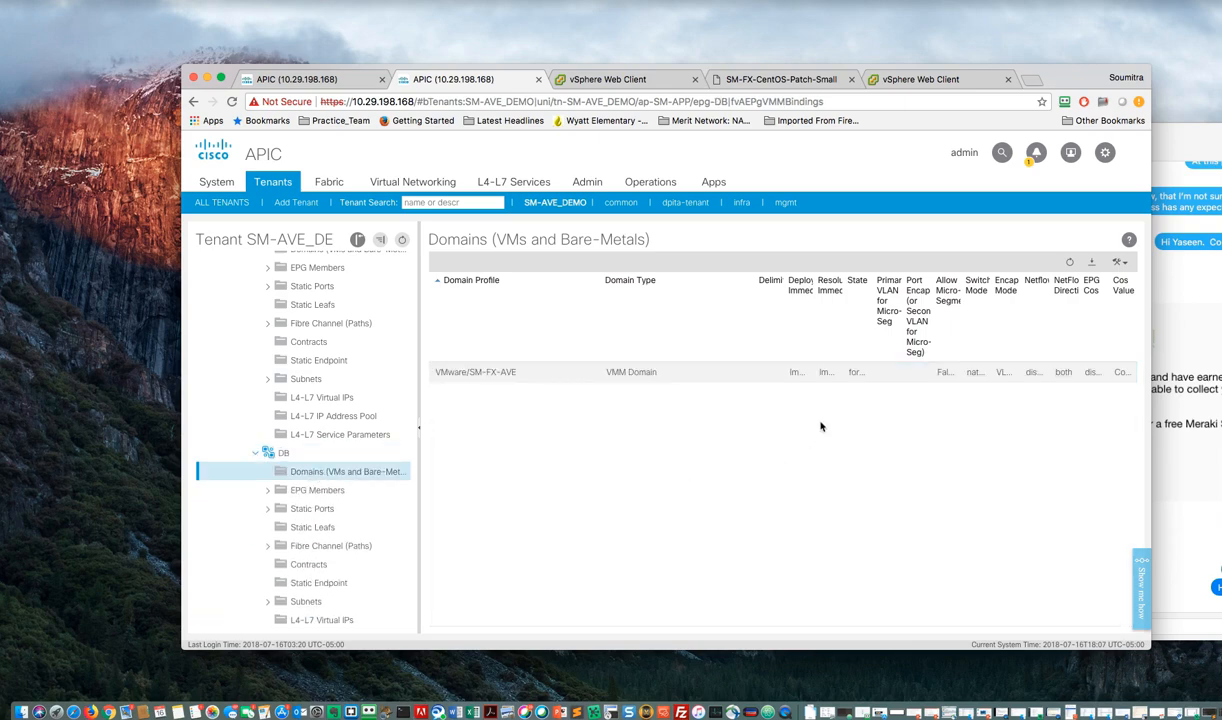
pyautogui.click(853, 376)
pyautogui.click(853, 376)
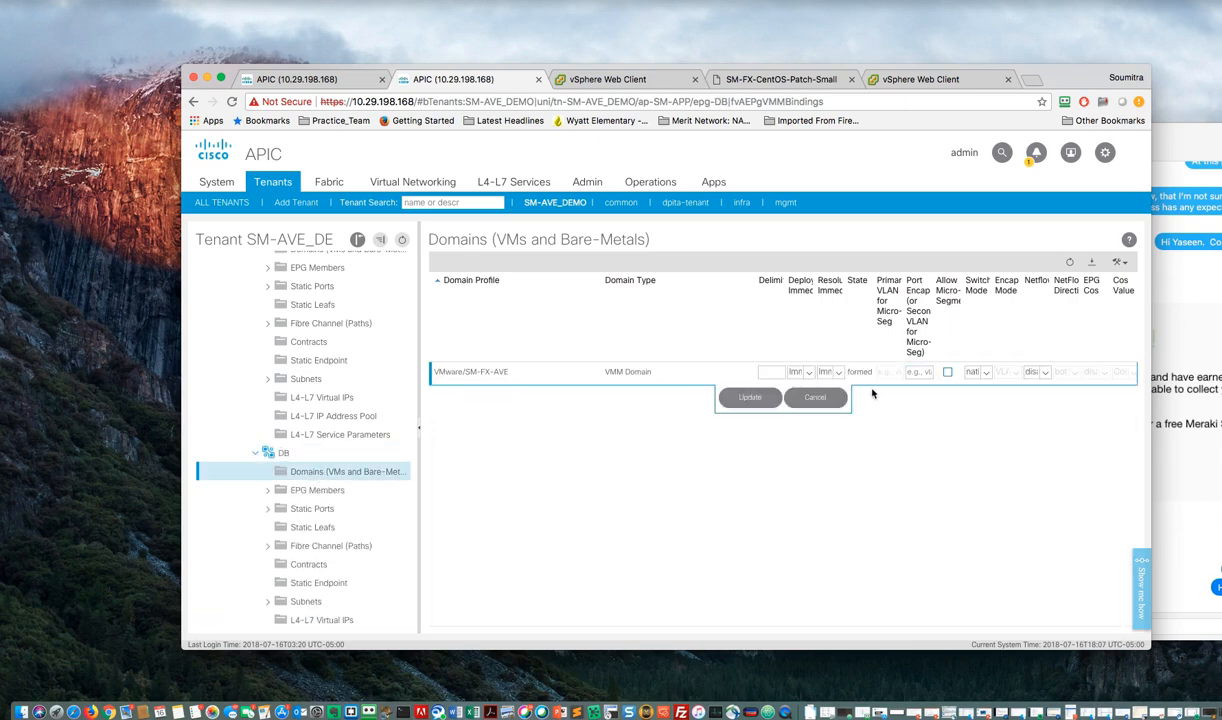
pyautogui.click(948, 373)
pyautogui.click(750, 398)
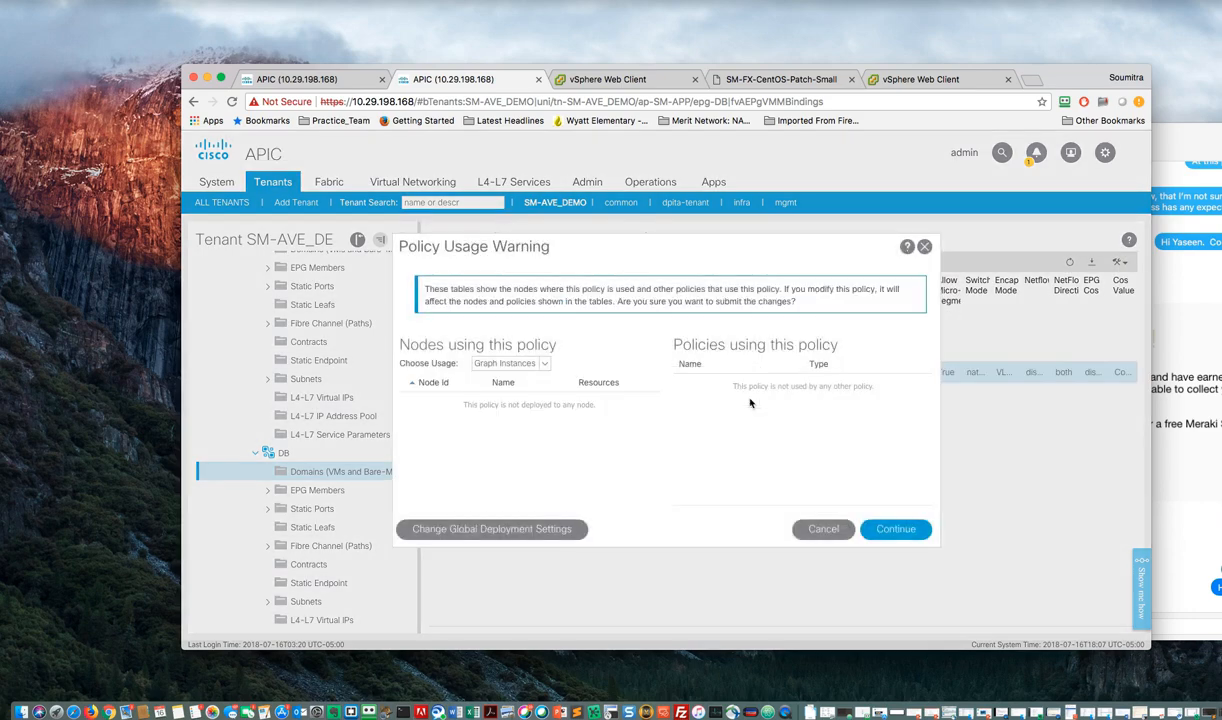
pyautogui.click(894, 529)
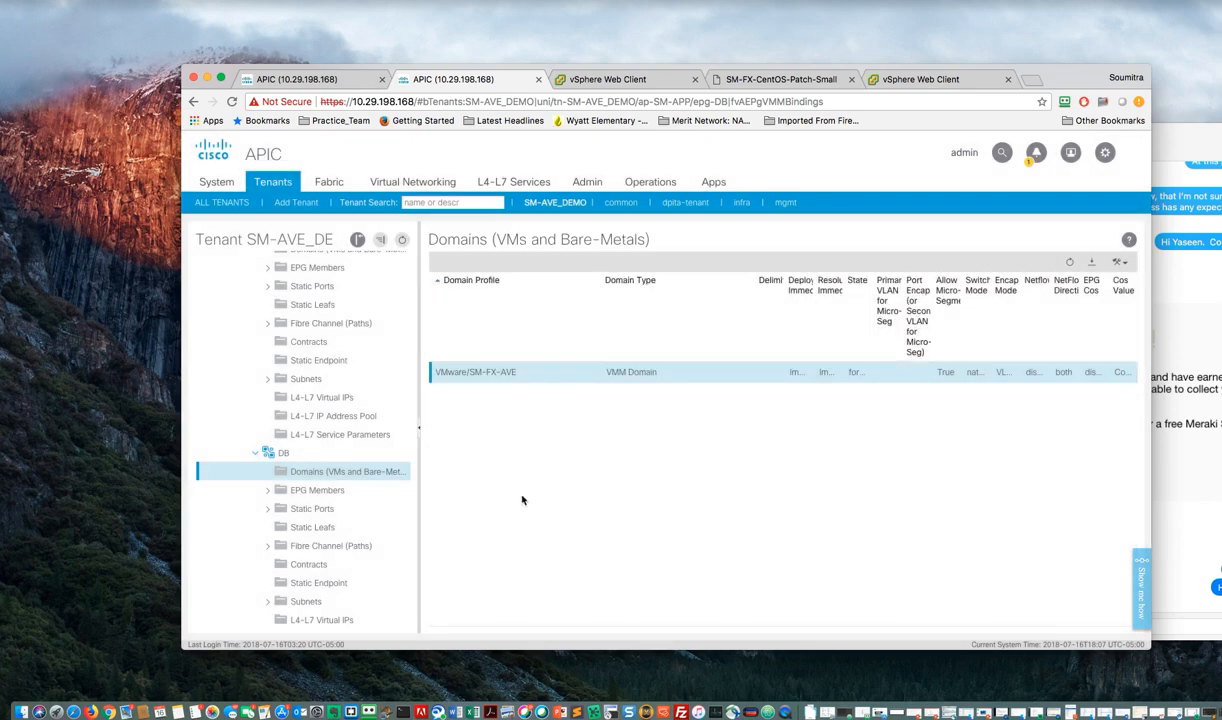
# - Collapse the Application EPGs of the SM-APP application profile and open its uSeg EPGs folder
pyautogui.scroll(3, 262, 380)
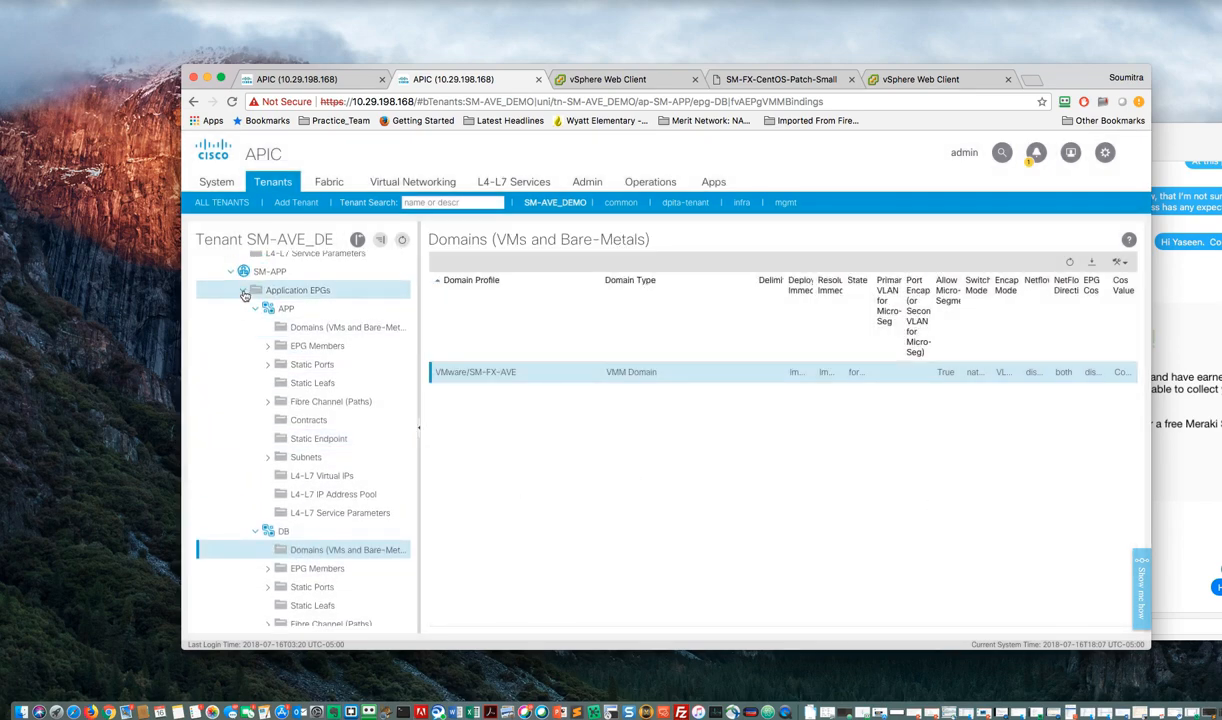
pyautogui.click(242, 291)
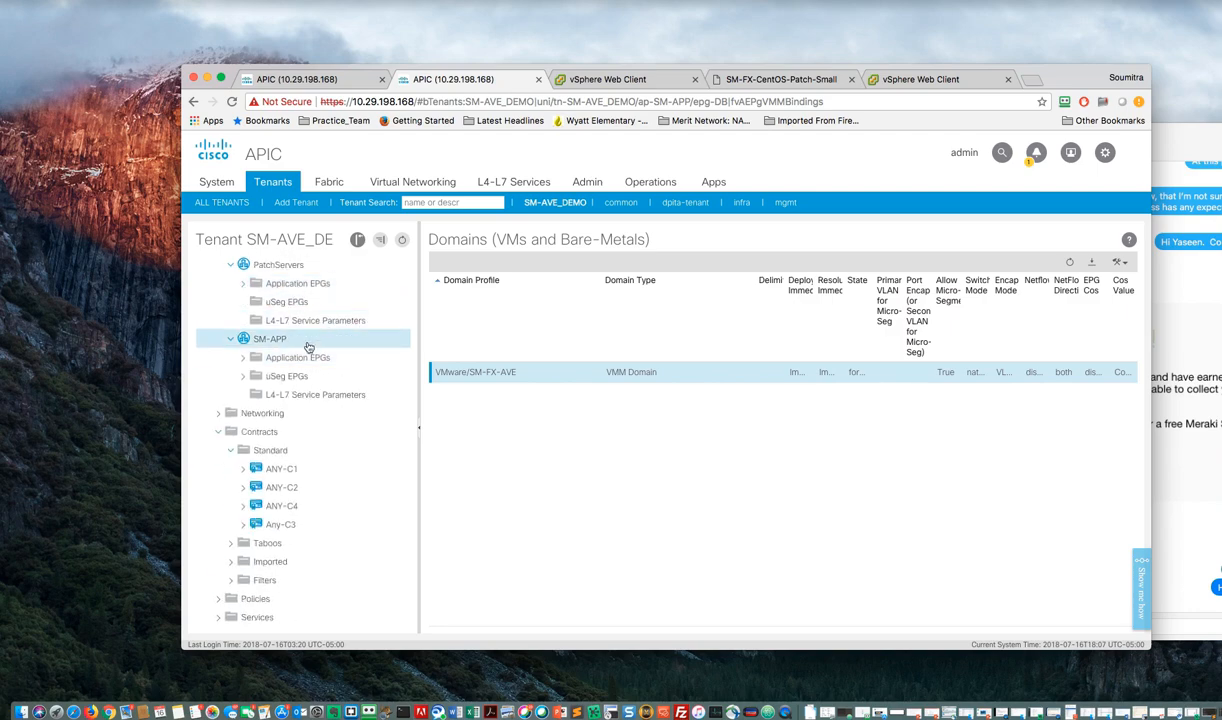
pyautogui.click(232, 343)
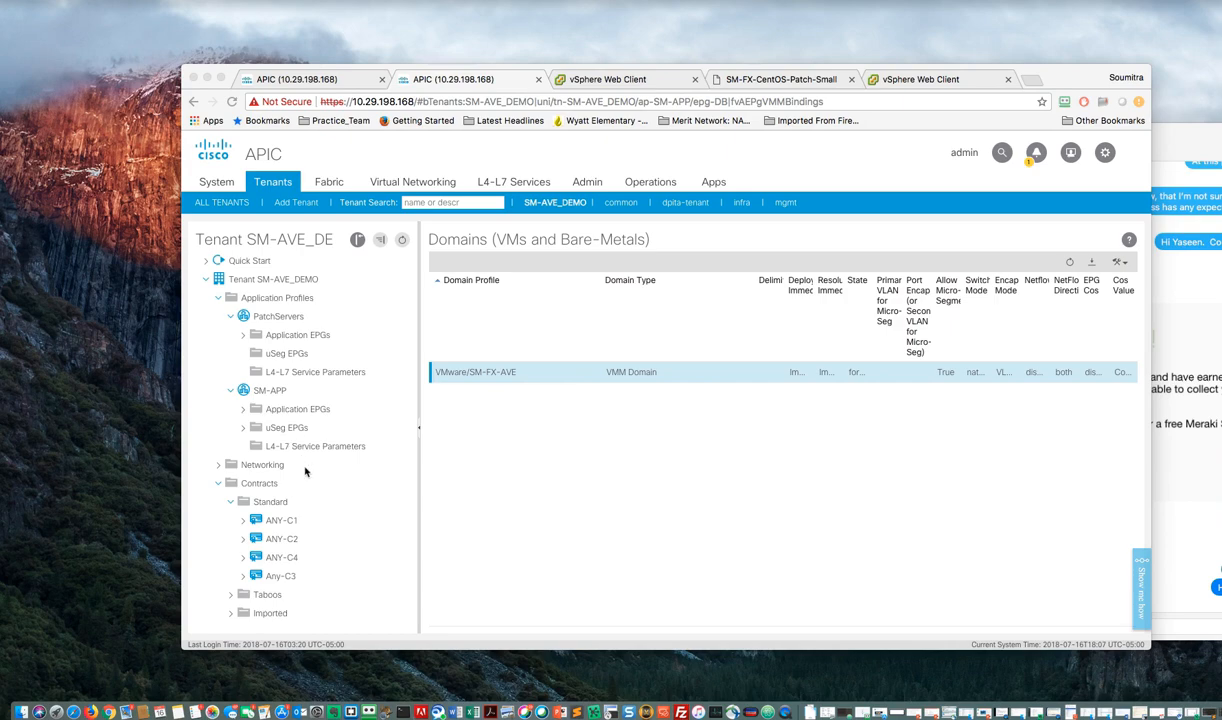
pyautogui.scroll(-1, 249, 419)
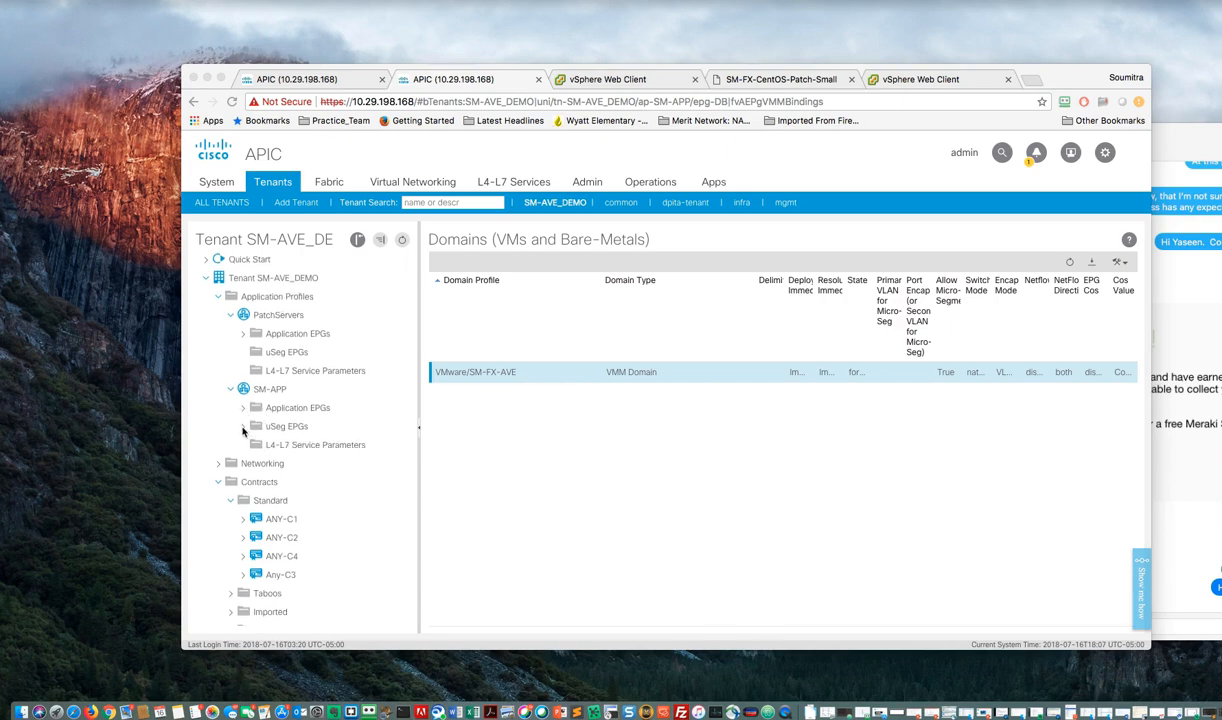
pyautogui.click(243, 430)
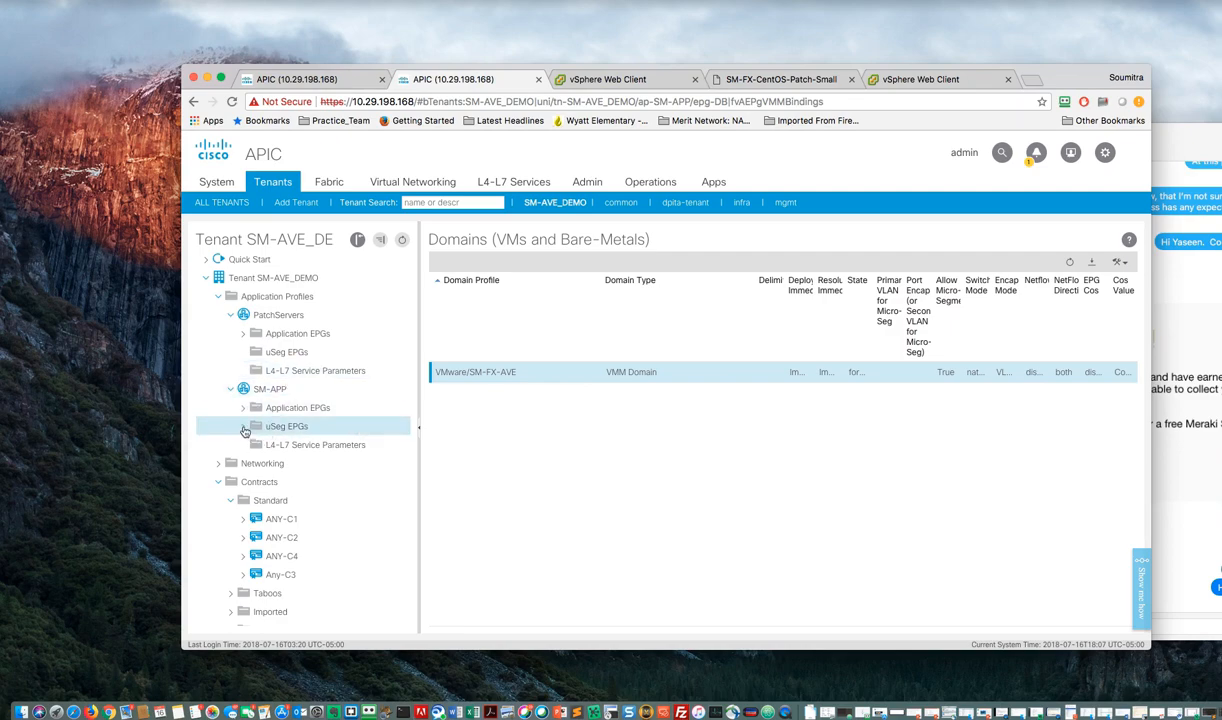
pyautogui.click(242, 409)
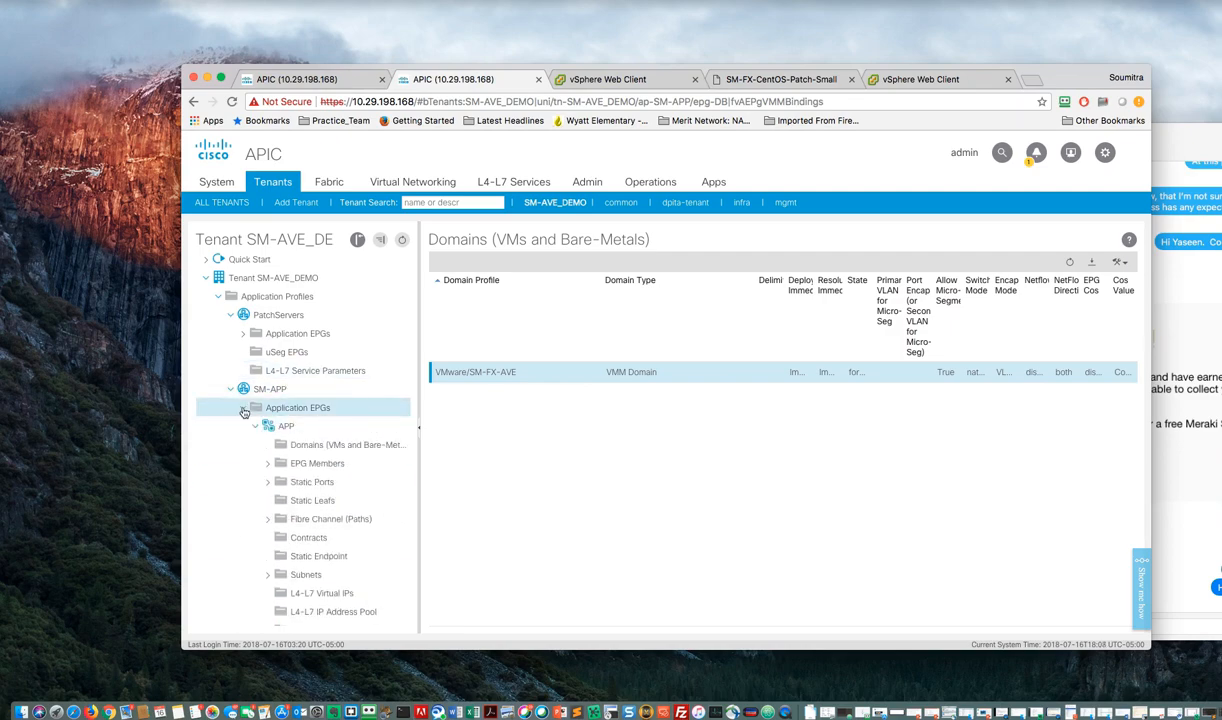
pyautogui.click(243, 410)
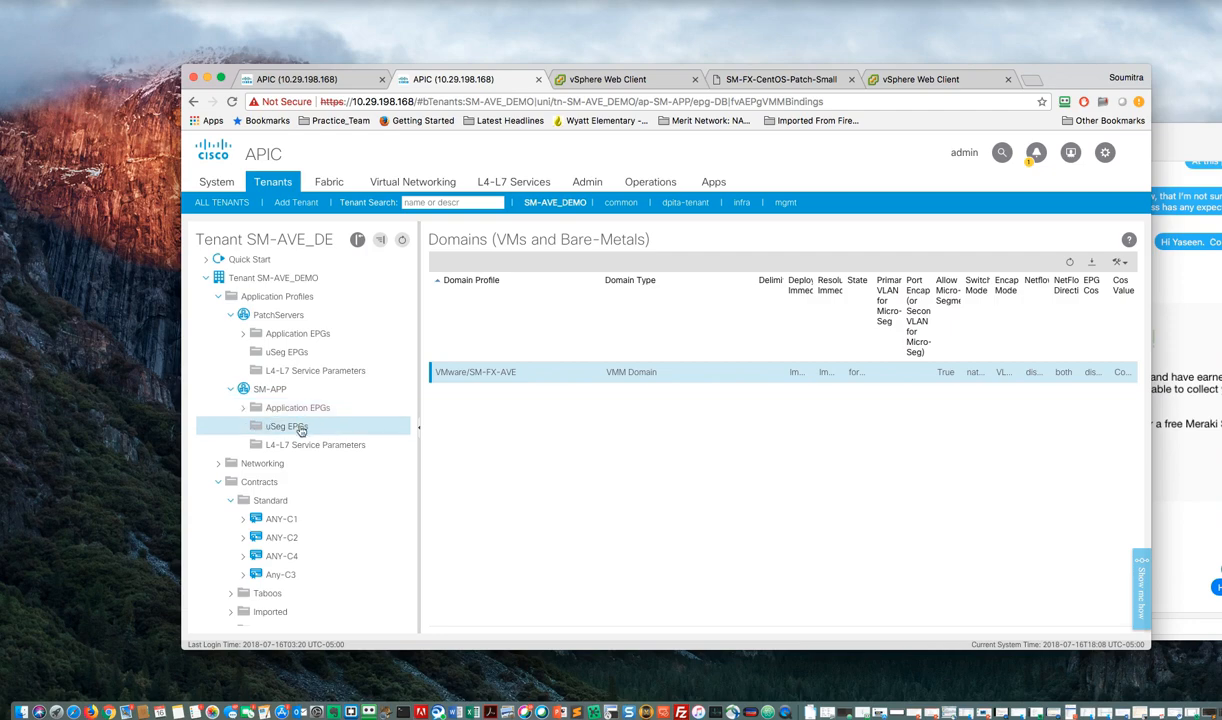
pyautogui.click(295, 428)
# - Create a uSeg EPG named vXlan-Based-uSeg in SM-APP with bridge domain BD-10 and no associated domain profiles
pyautogui.rightClick(296, 430)
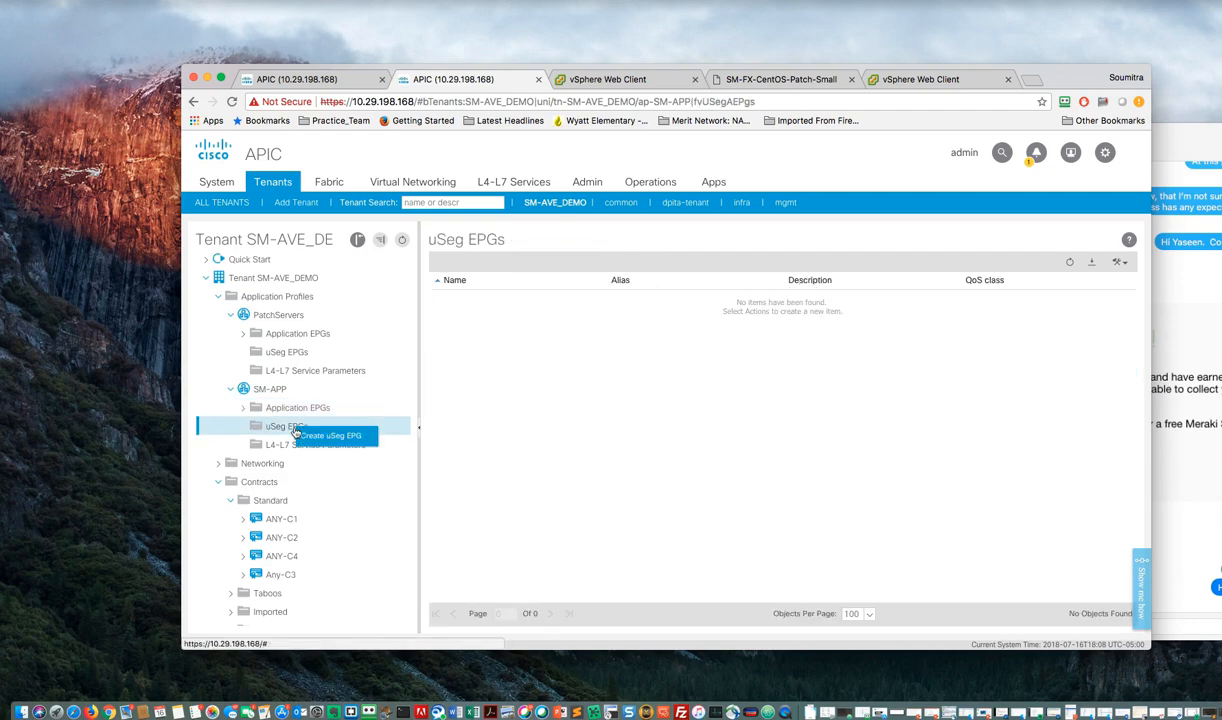
pyautogui.click(328, 437)
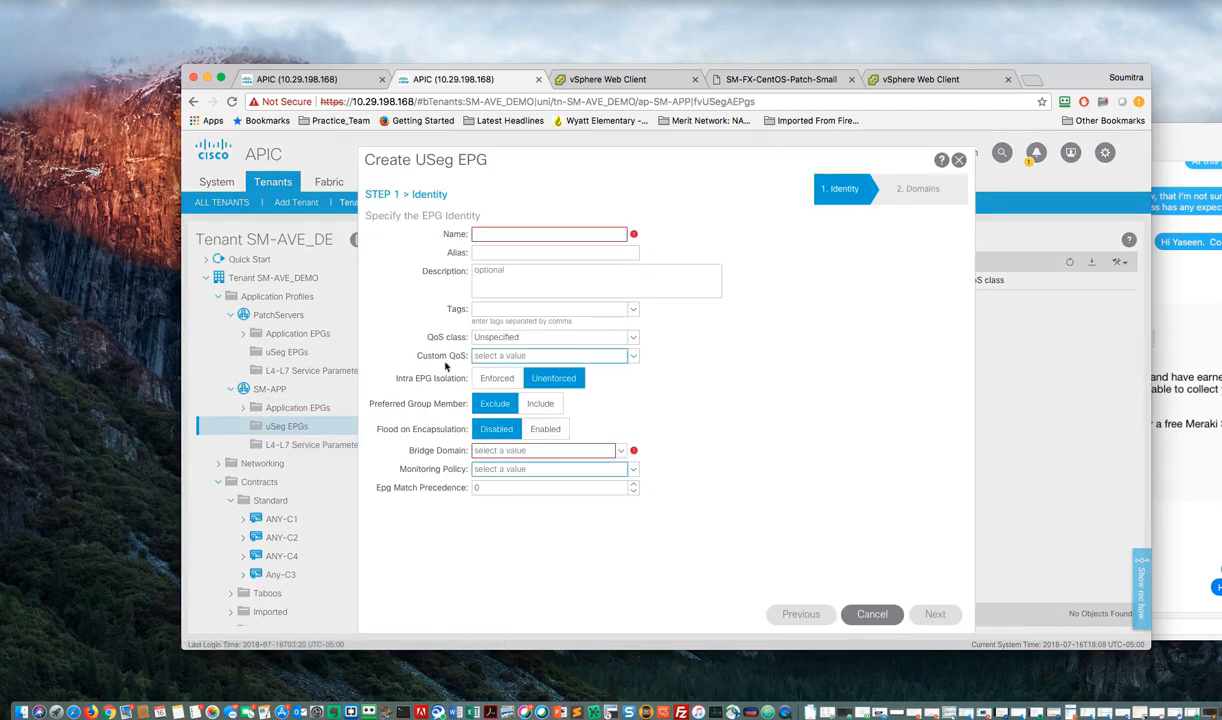
pyautogui.click(487, 233)
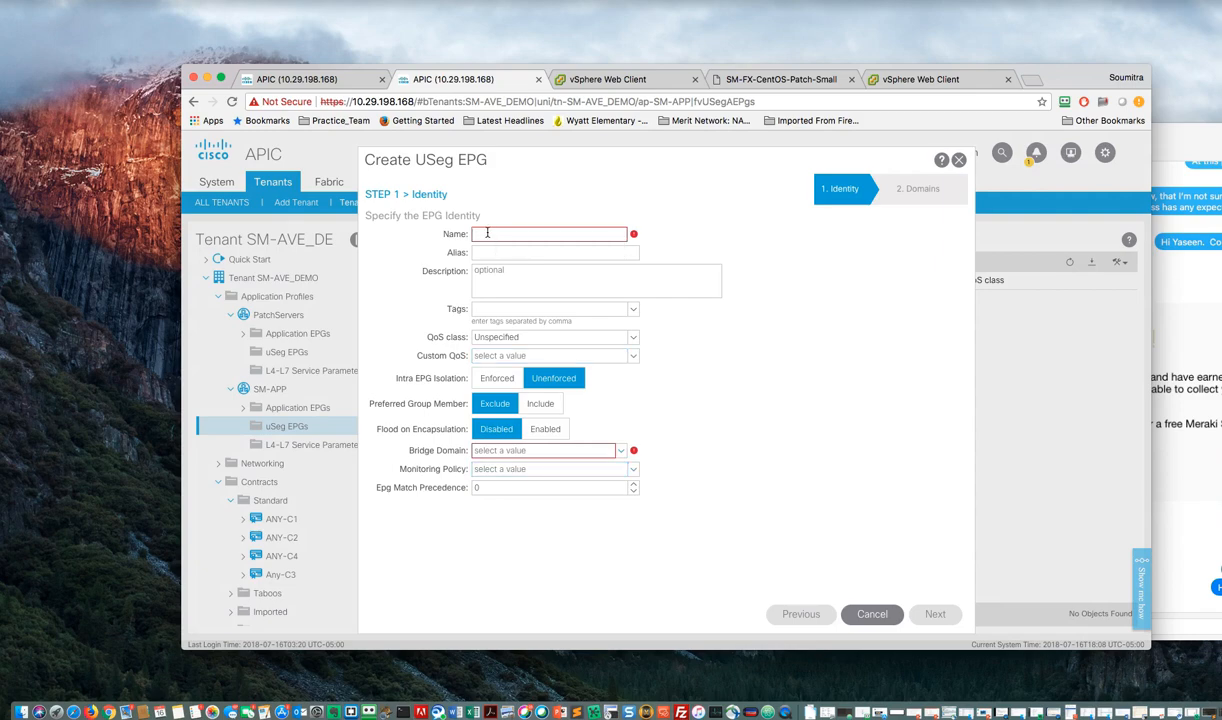
pyautogui.write('vXlan')
pyautogui.press('BackSpace')
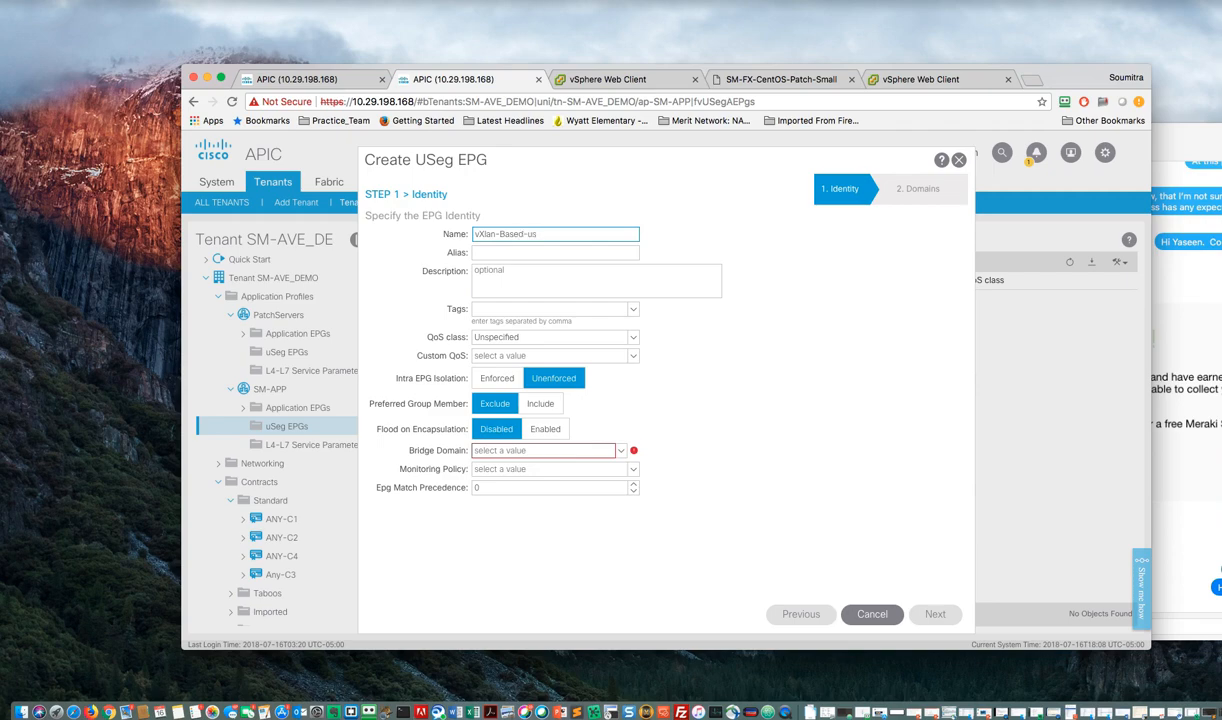
pyautogui.write('-Based-uSeg')
pyautogui.click(590, 450)
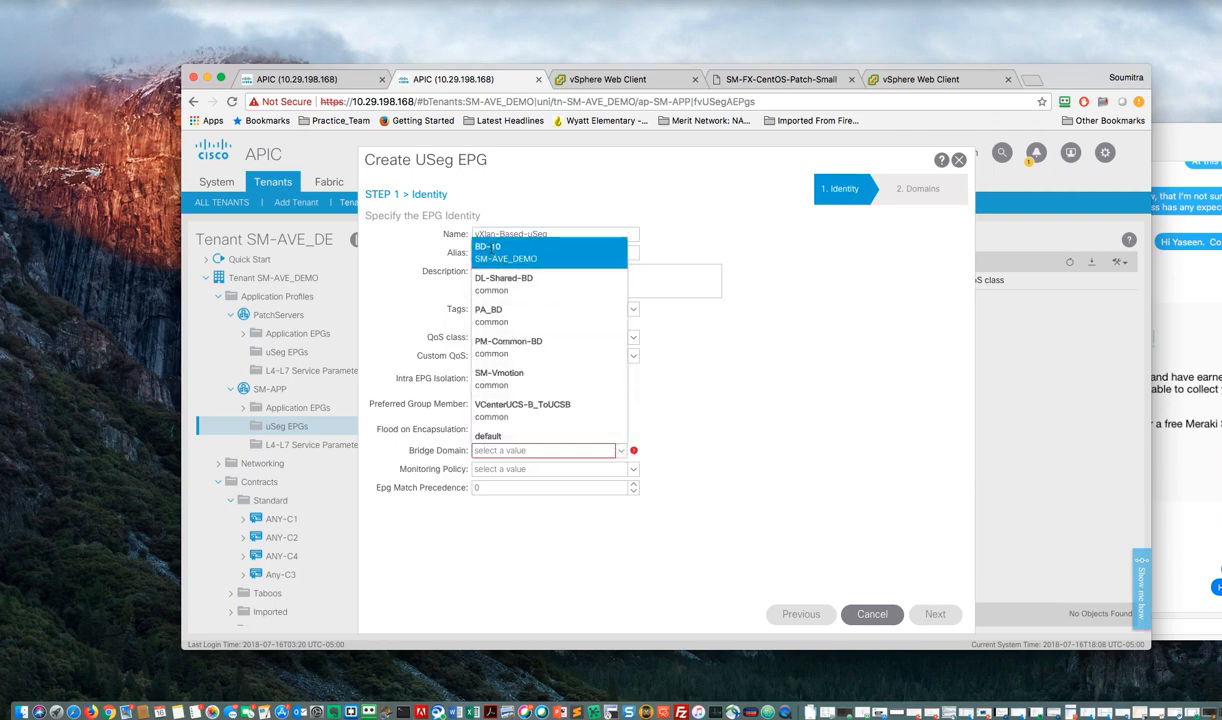
pyautogui.click(505, 251)
pyautogui.click(805, 414)
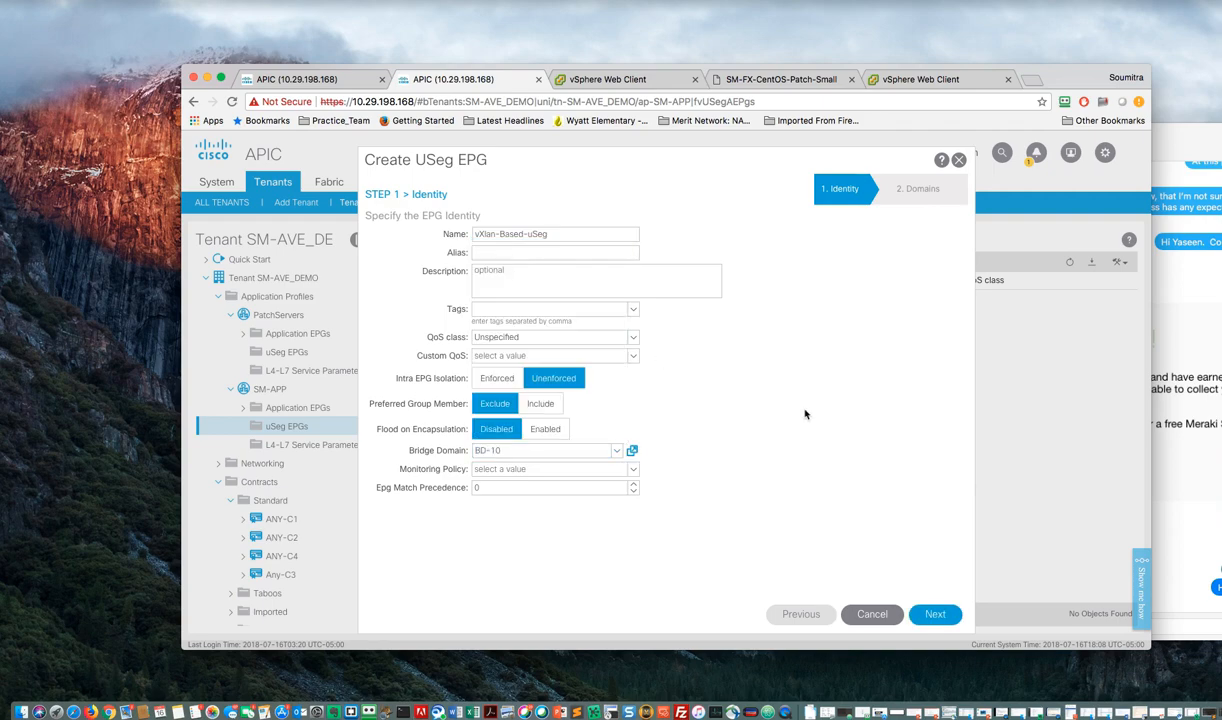
pyautogui.click(936, 615)
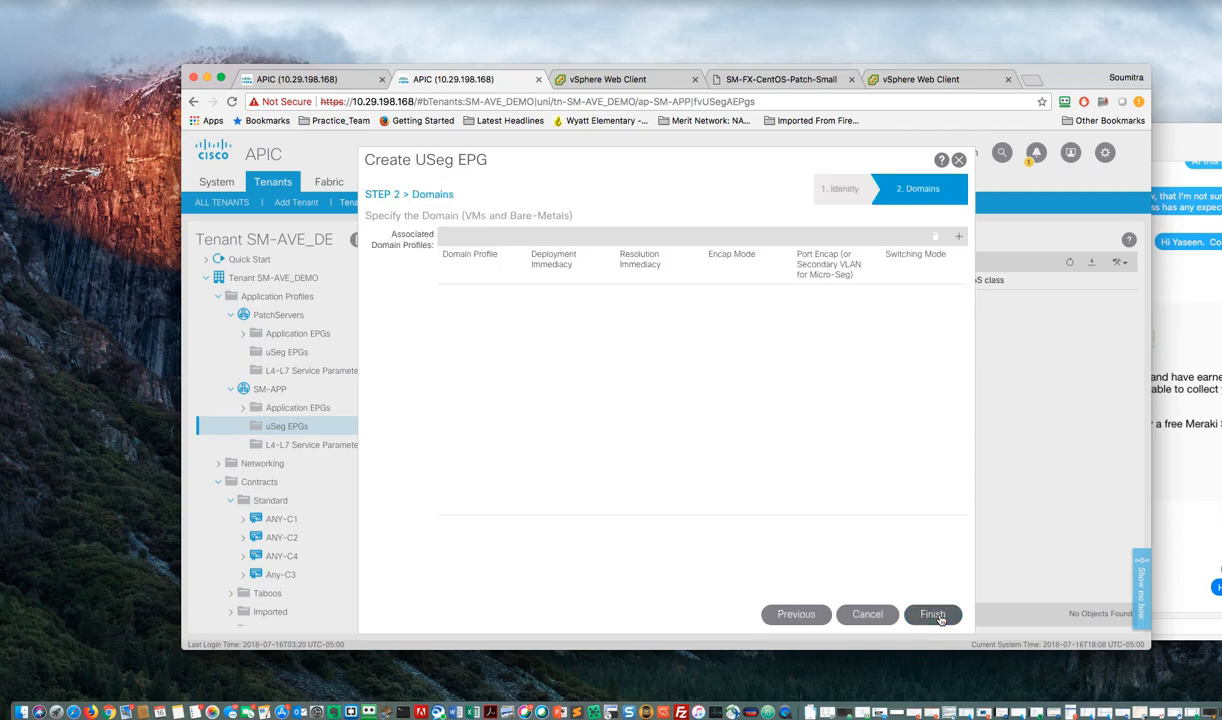
pyautogui.click(936, 616)
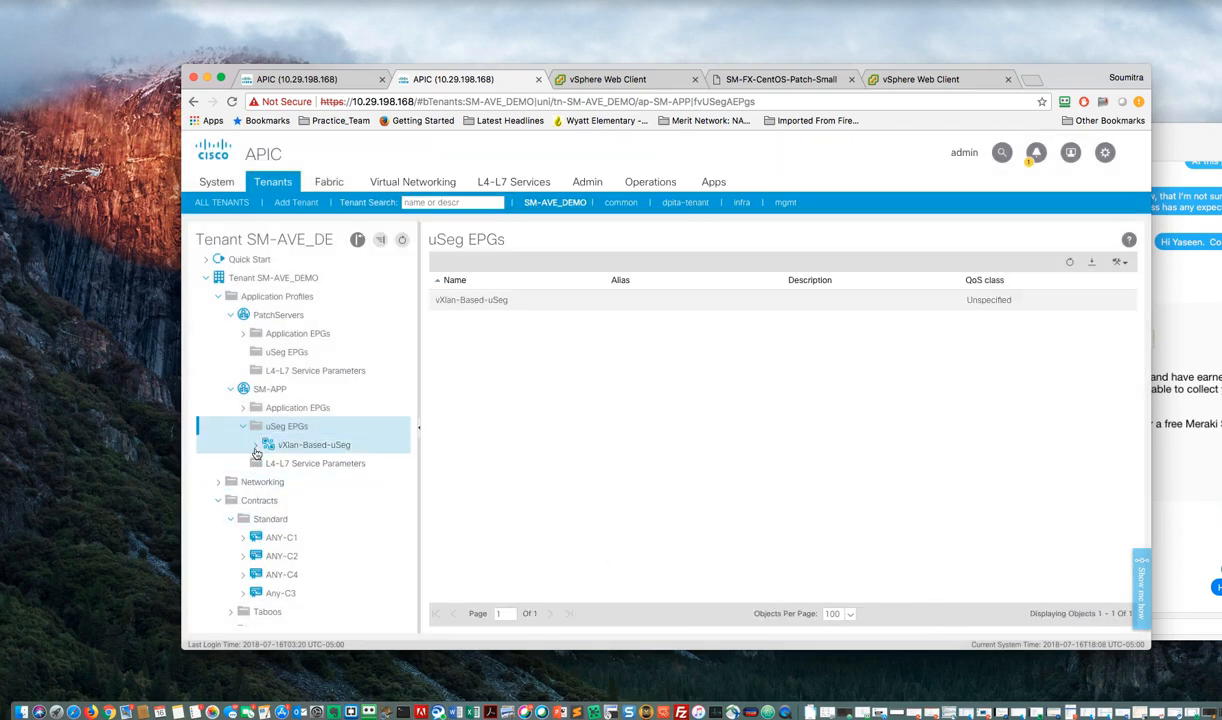
# - Associate the vXlan-Based-uSeg EPG with VMM domain SM-FX-AVE using Immediate deployment, AVE switching mode and VXLAN encap mode
pyautogui.click(255, 445)
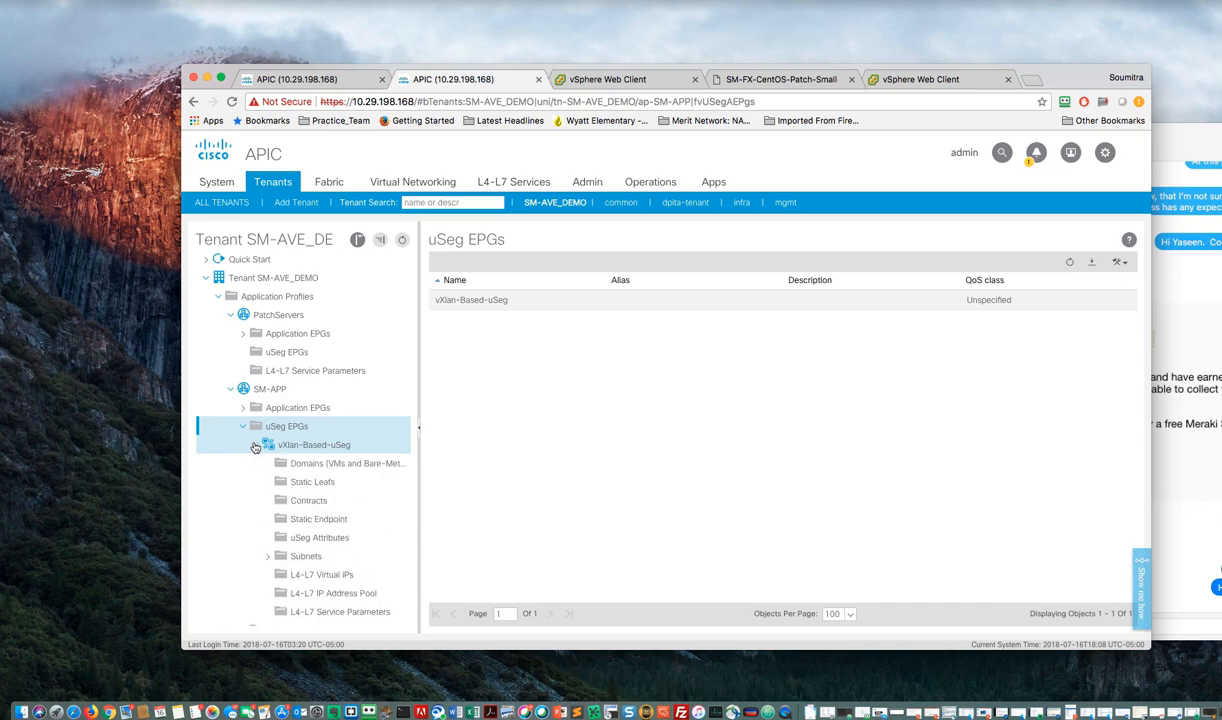
pyautogui.click(345, 466)
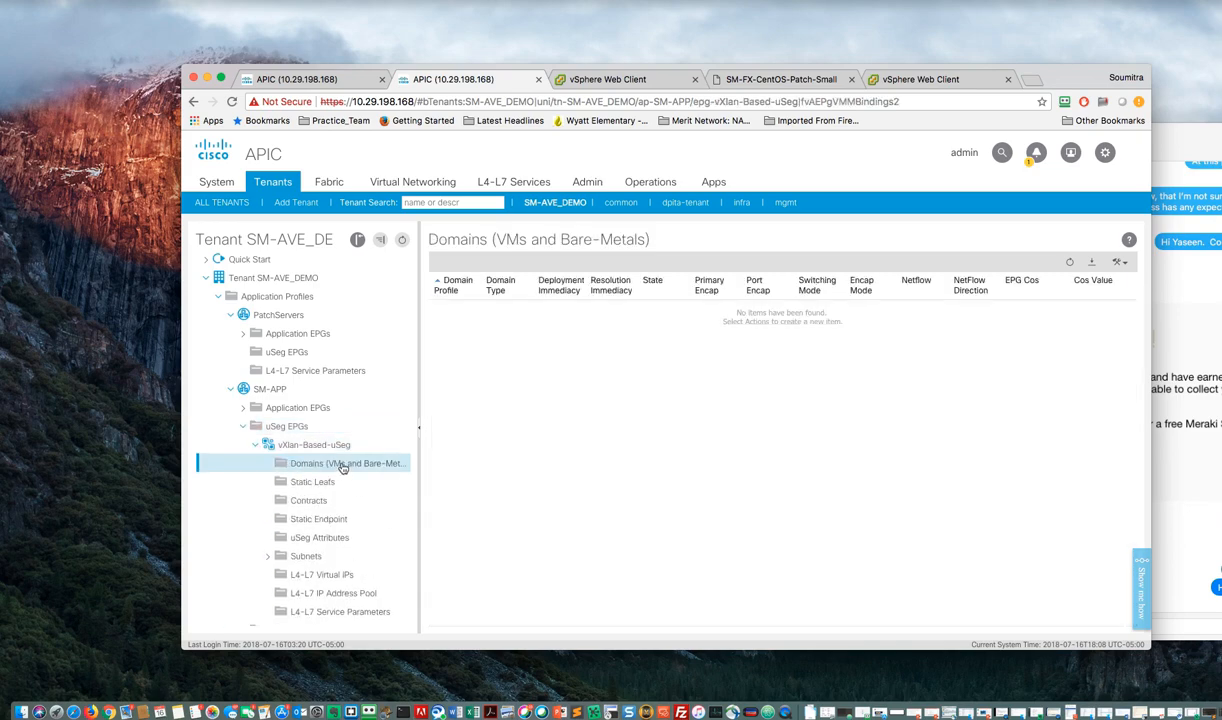
pyautogui.rightClick(343, 468)
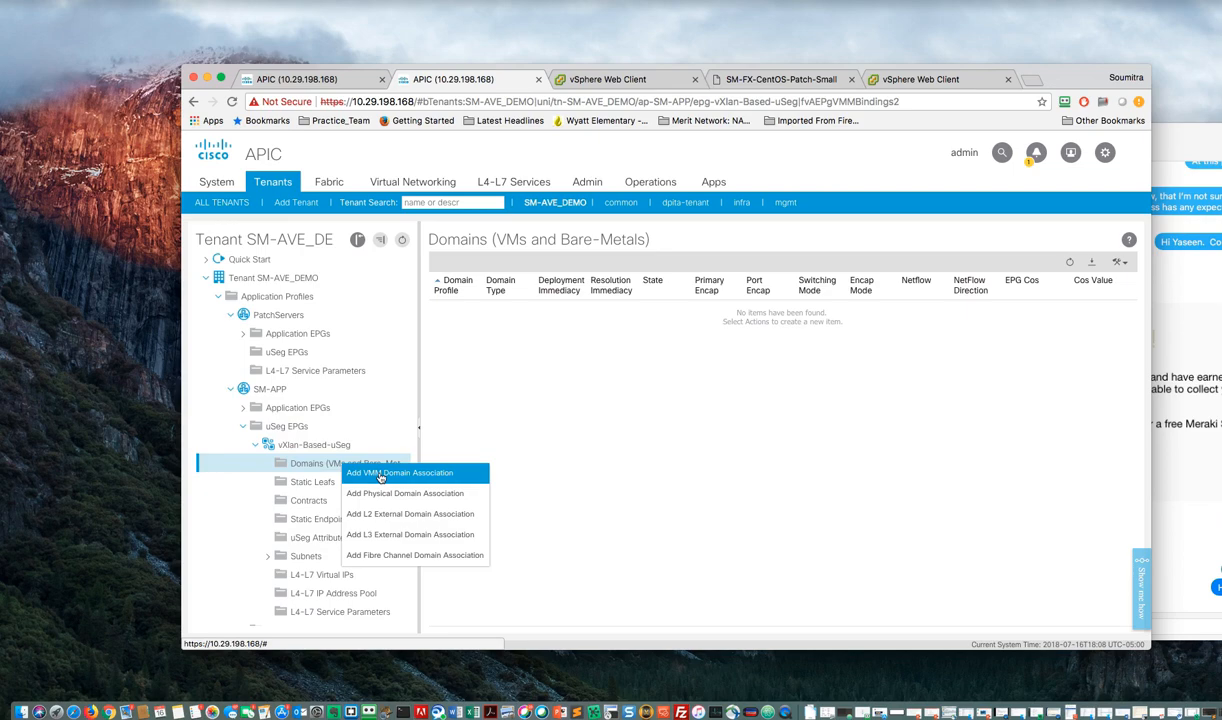
pyautogui.click(380, 476)
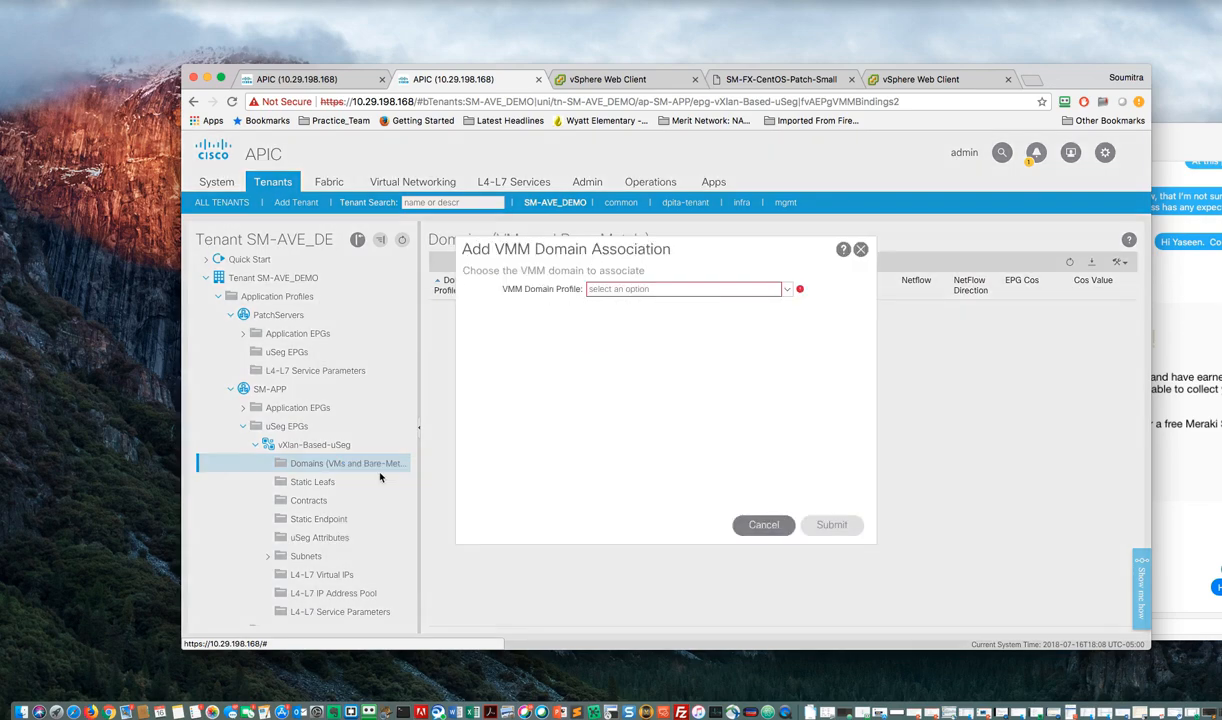
pyautogui.click(786, 290)
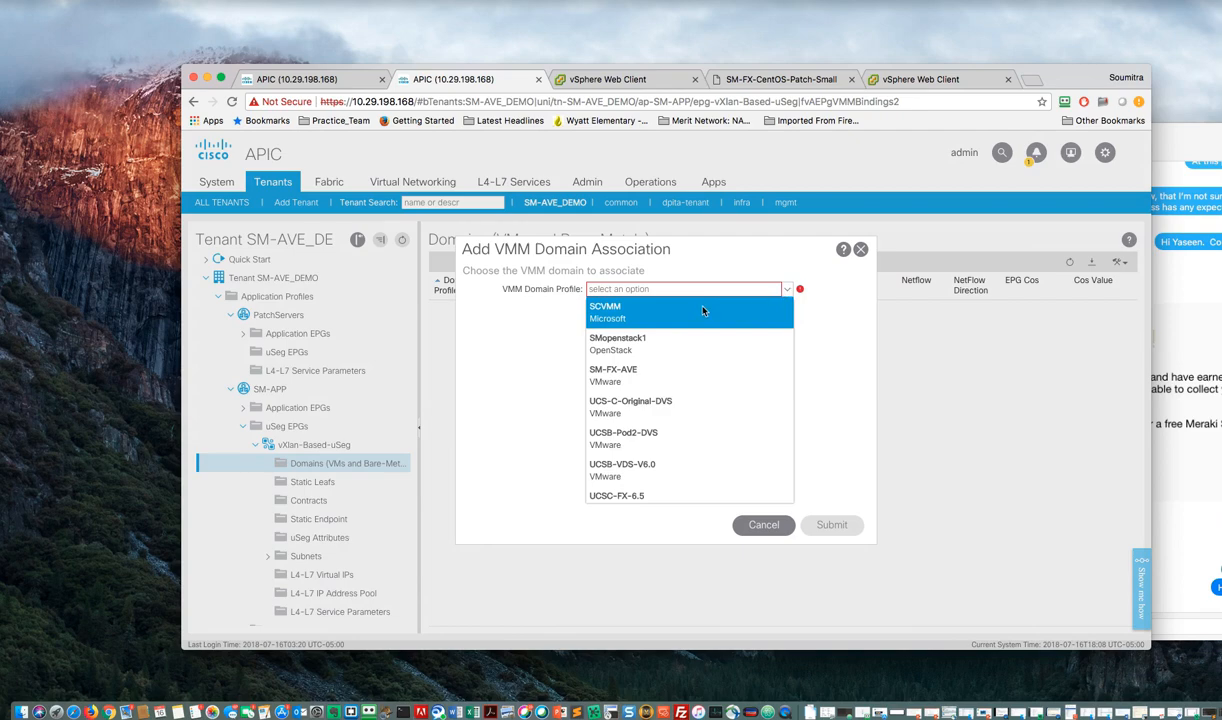
pyautogui.click(641, 376)
pyautogui.click(641, 376)
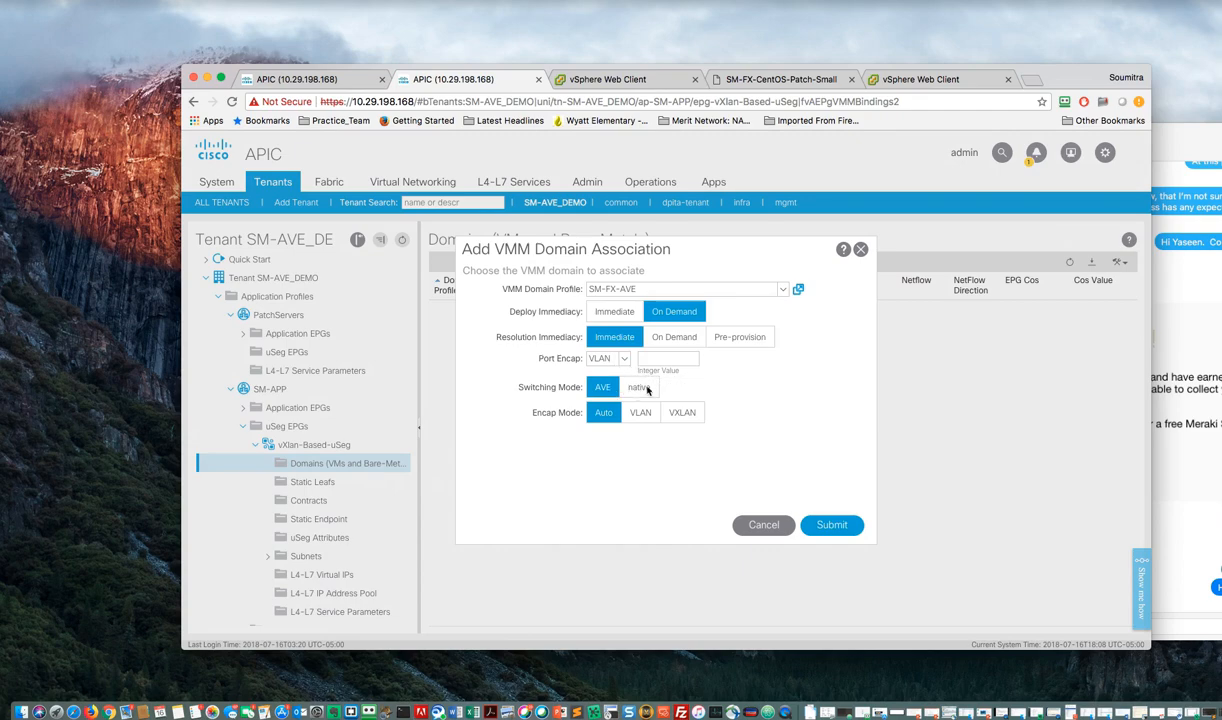
pyautogui.click(627, 389)
pyautogui.click(601, 389)
pyautogui.click(680, 412)
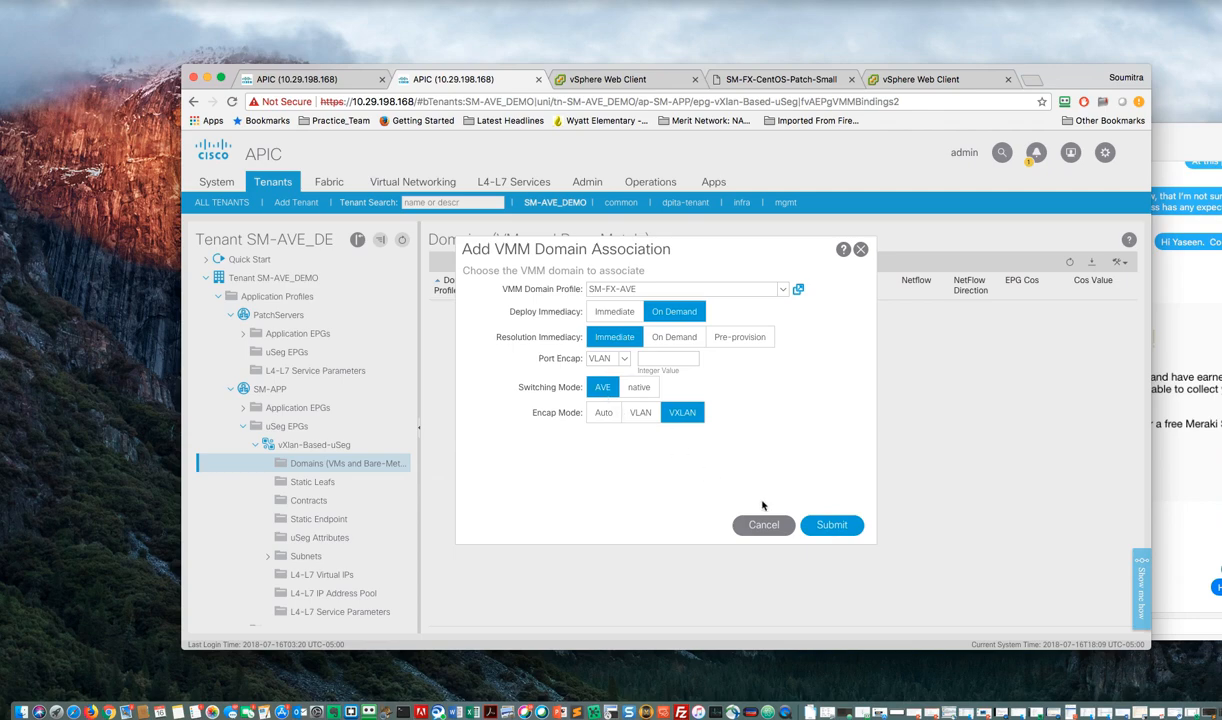
pyautogui.click(612, 313)
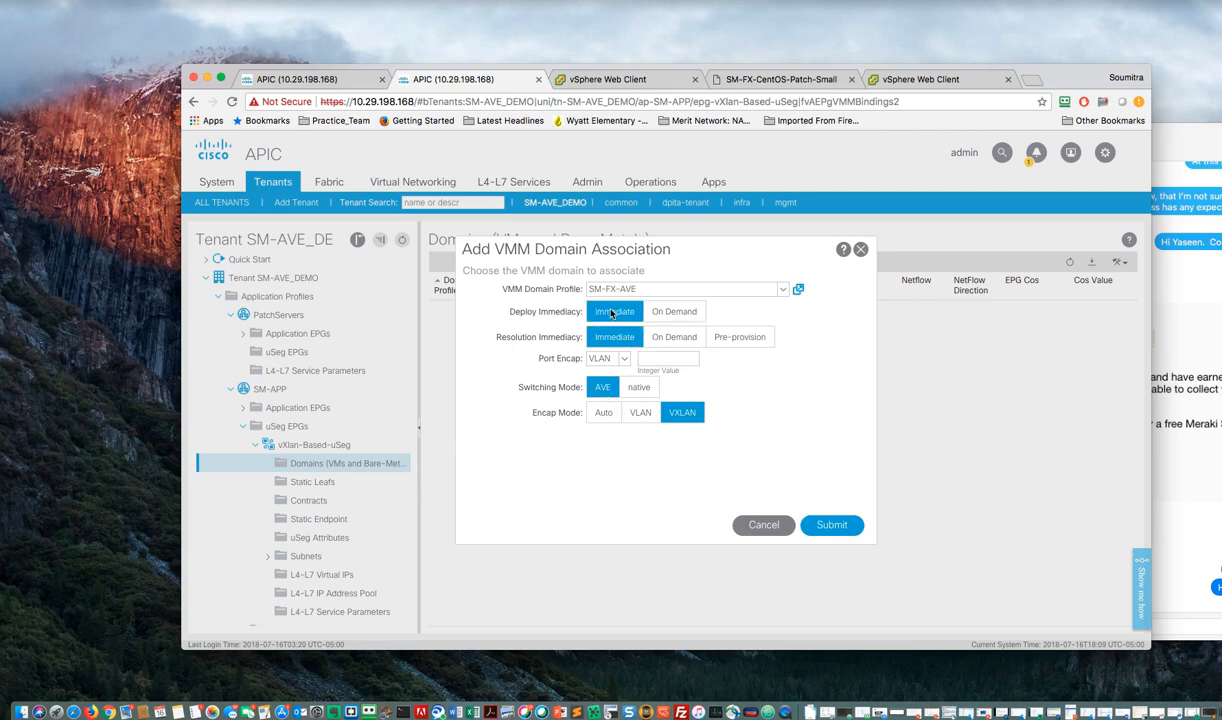
pyautogui.click(836, 524)
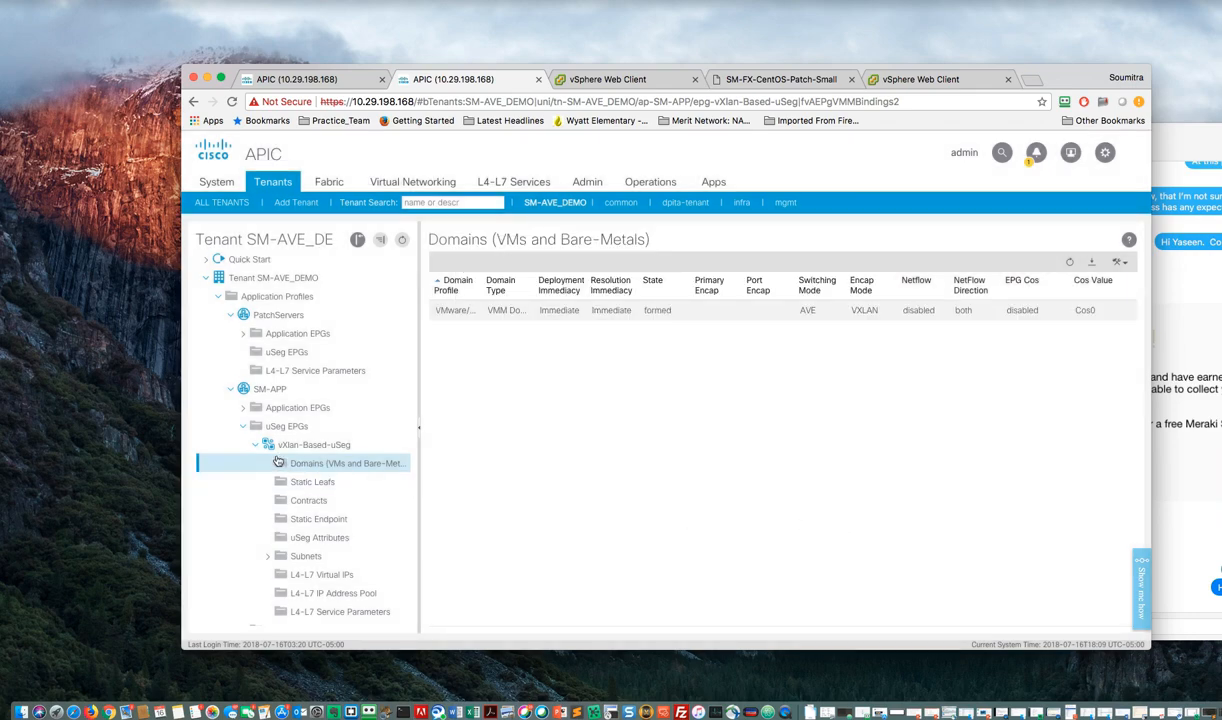
# - Create a uSeg EPG named vLan-Based-uSeg in SM-APP with bridge domain BD-10 and no associated domain profiles
pyautogui.click(282, 428)
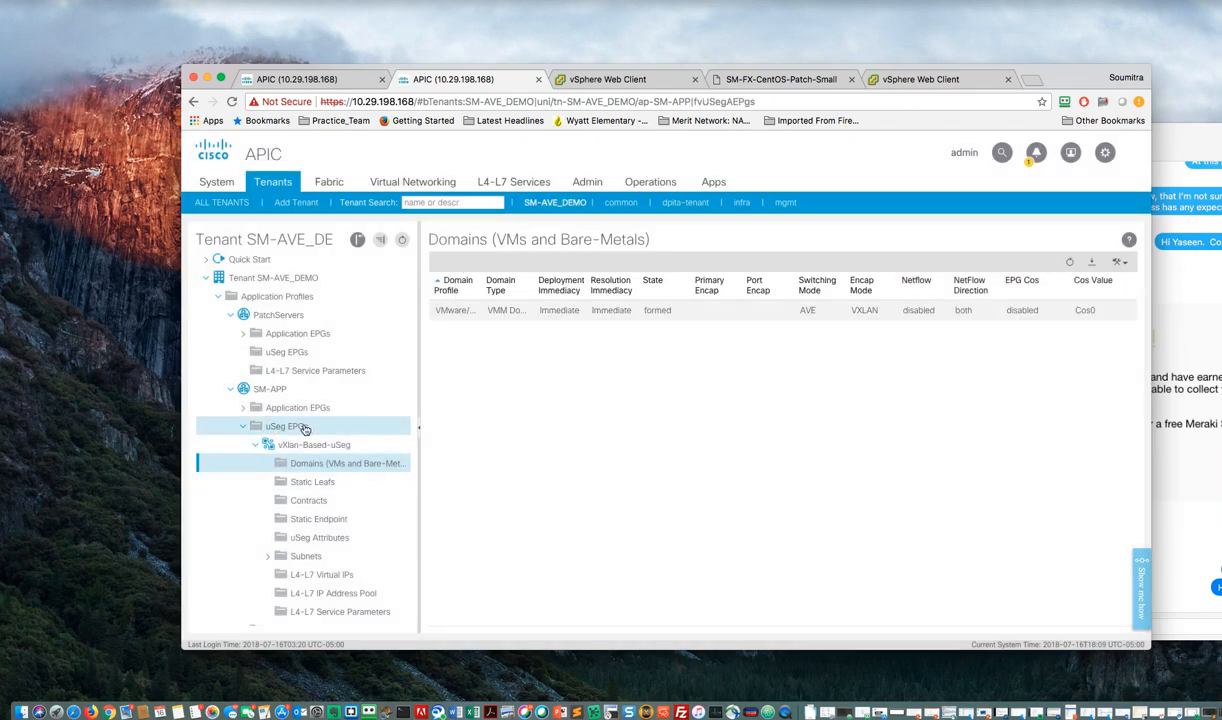
pyautogui.click(318, 433)
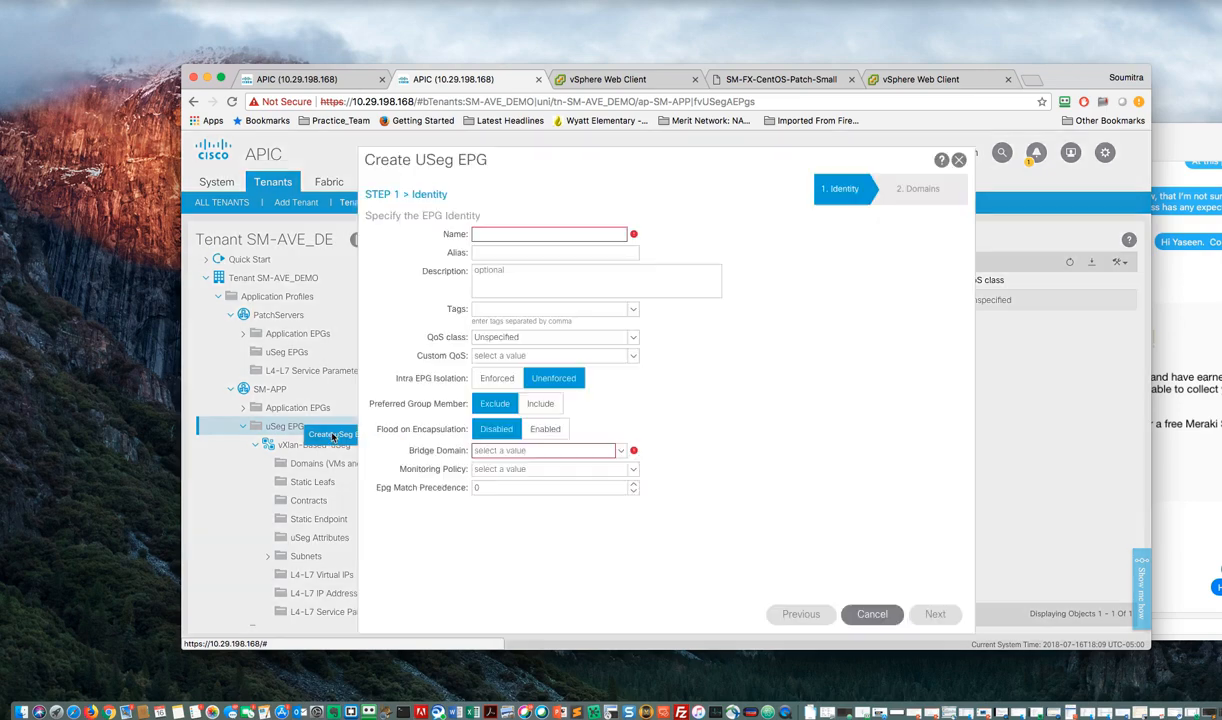
pyautogui.click(502, 236)
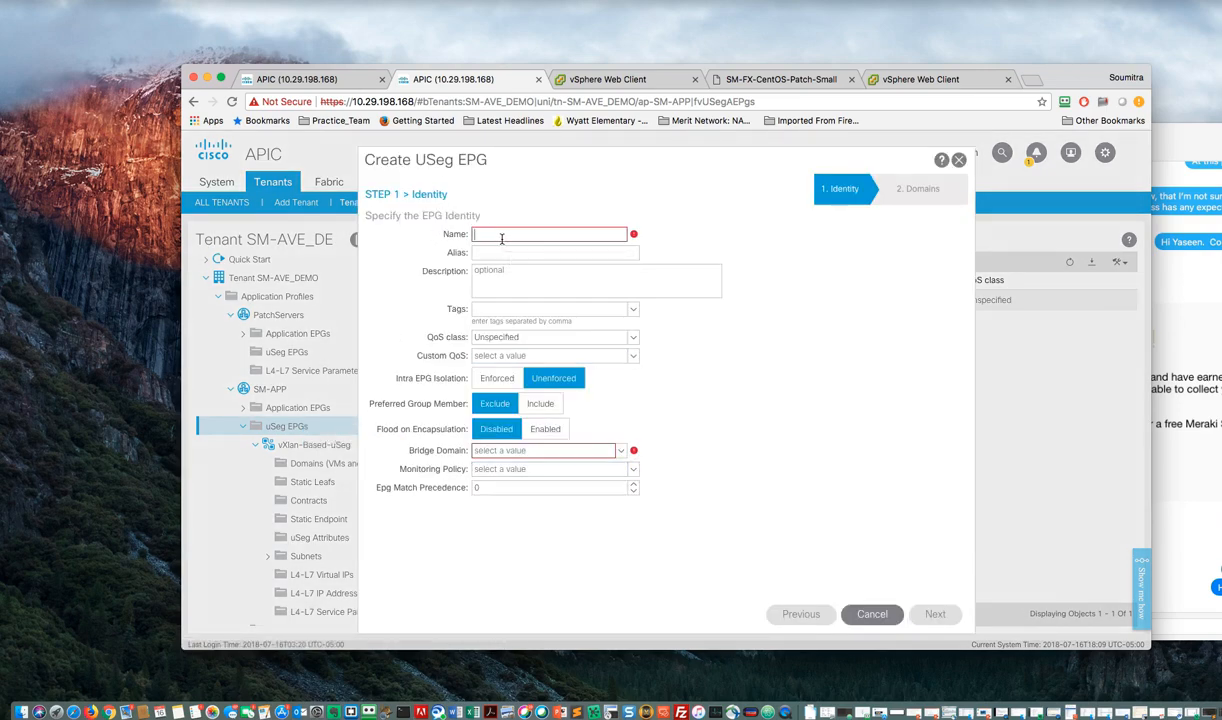
pyautogui.write('vLan-Based-uSeg')
pyautogui.click(619, 455)
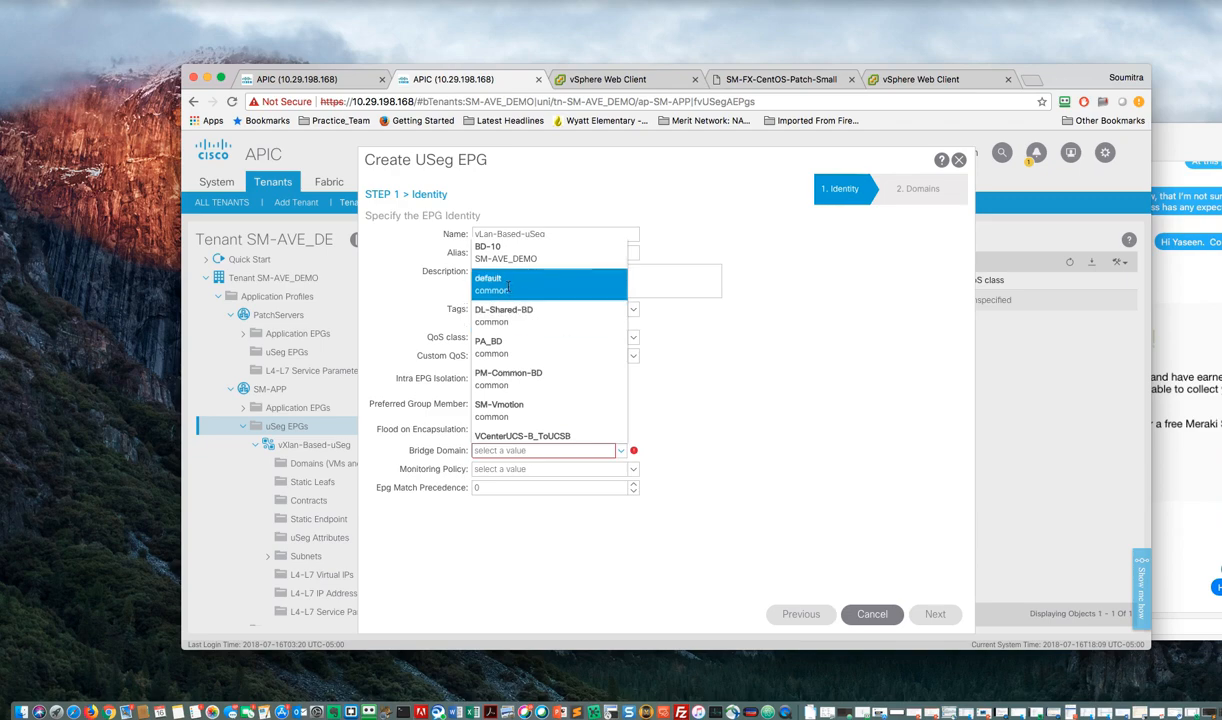
pyautogui.click(504, 262)
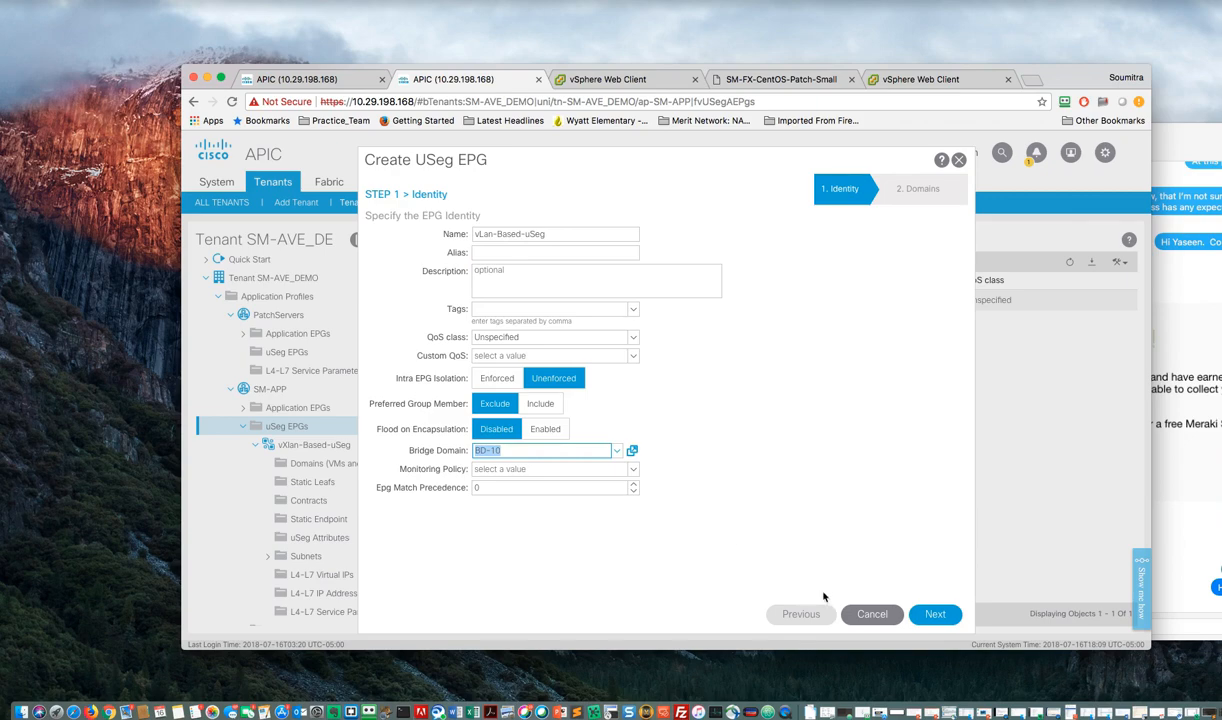
pyautogui.click(933, 616)
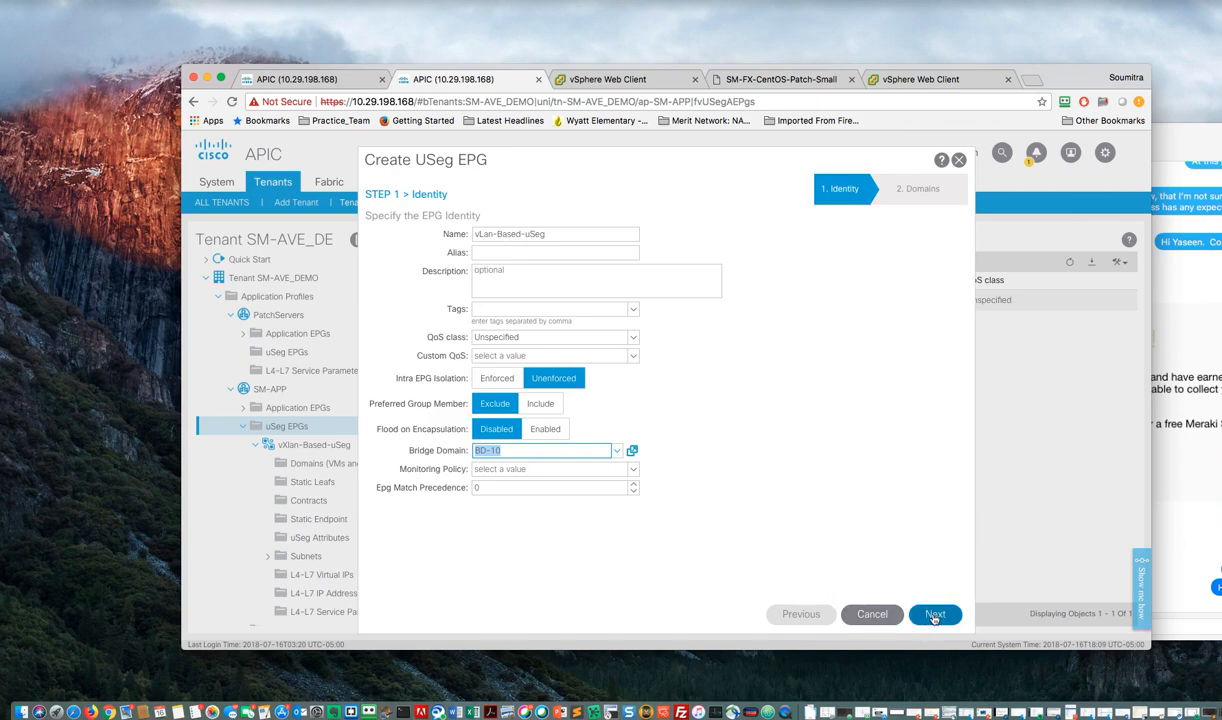
pyautogui.click(933, 616)
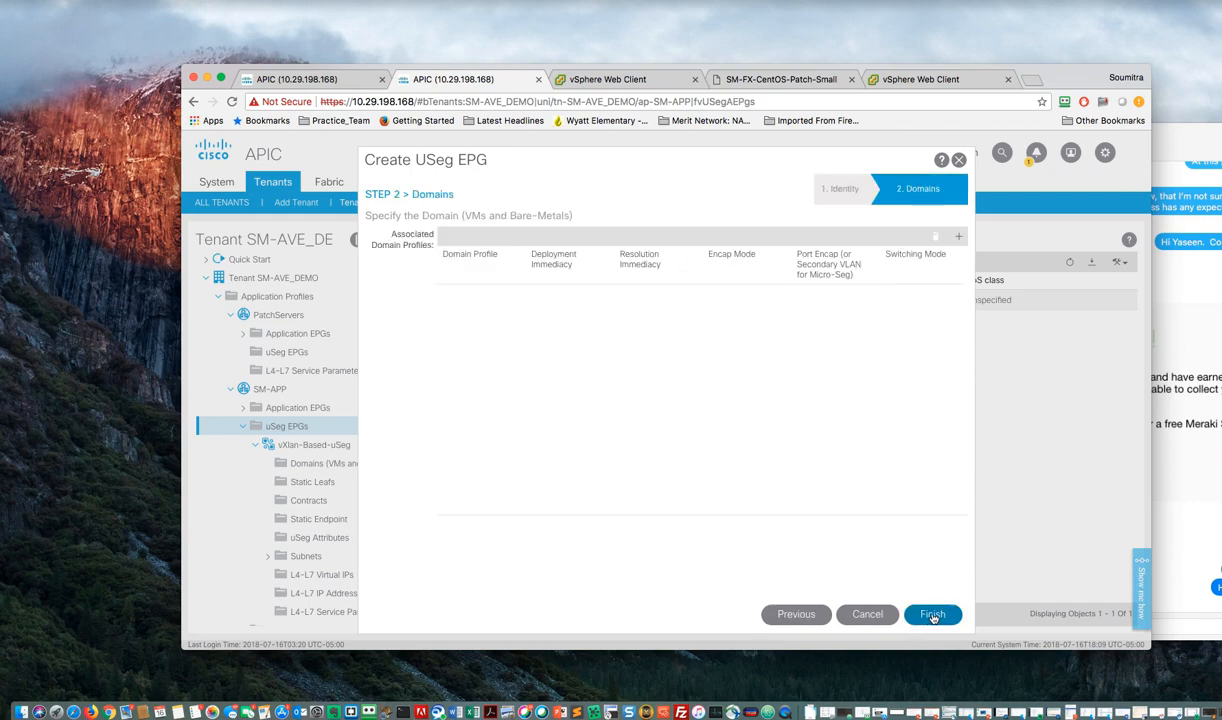
pyautogui.click(796, 614)
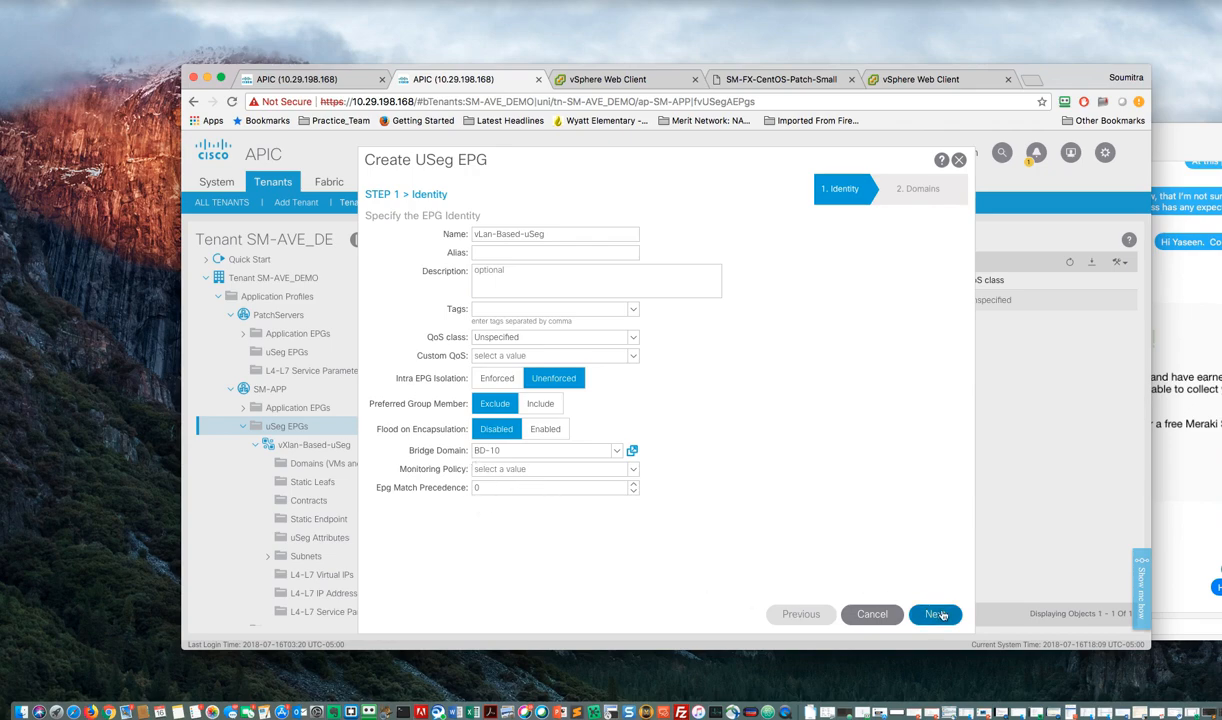
pyautogui.click(938, 615)
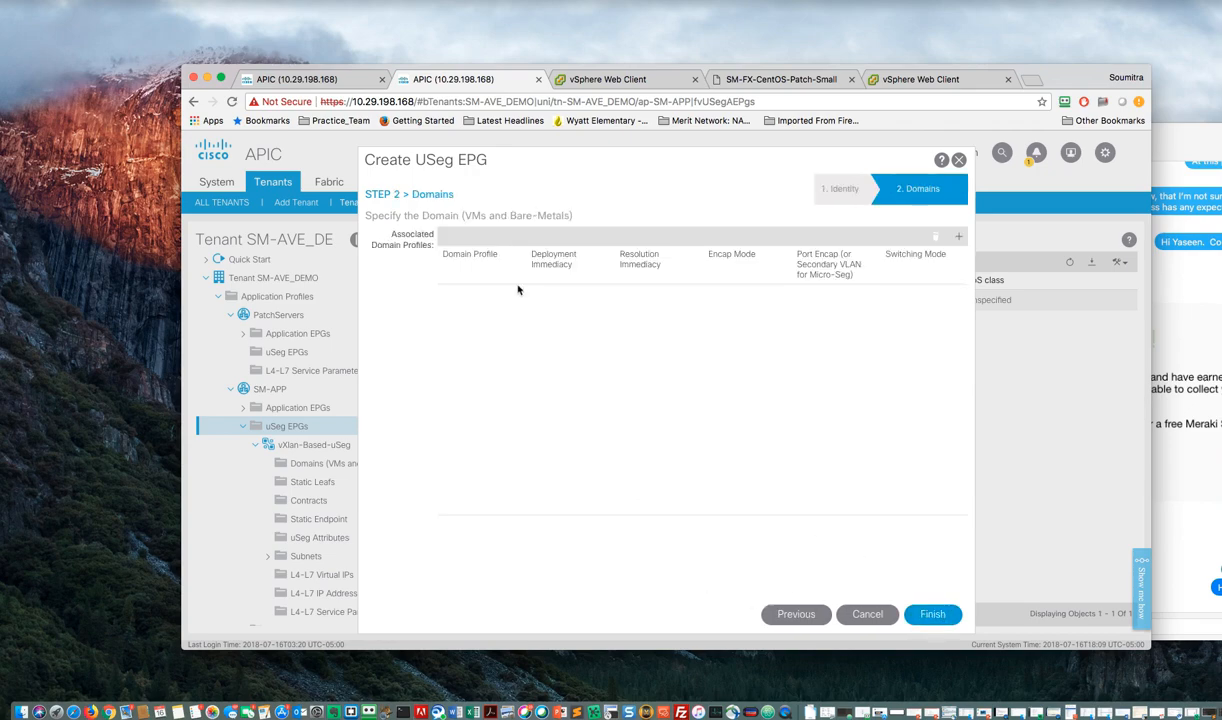
pyautogui.click(934, 613)
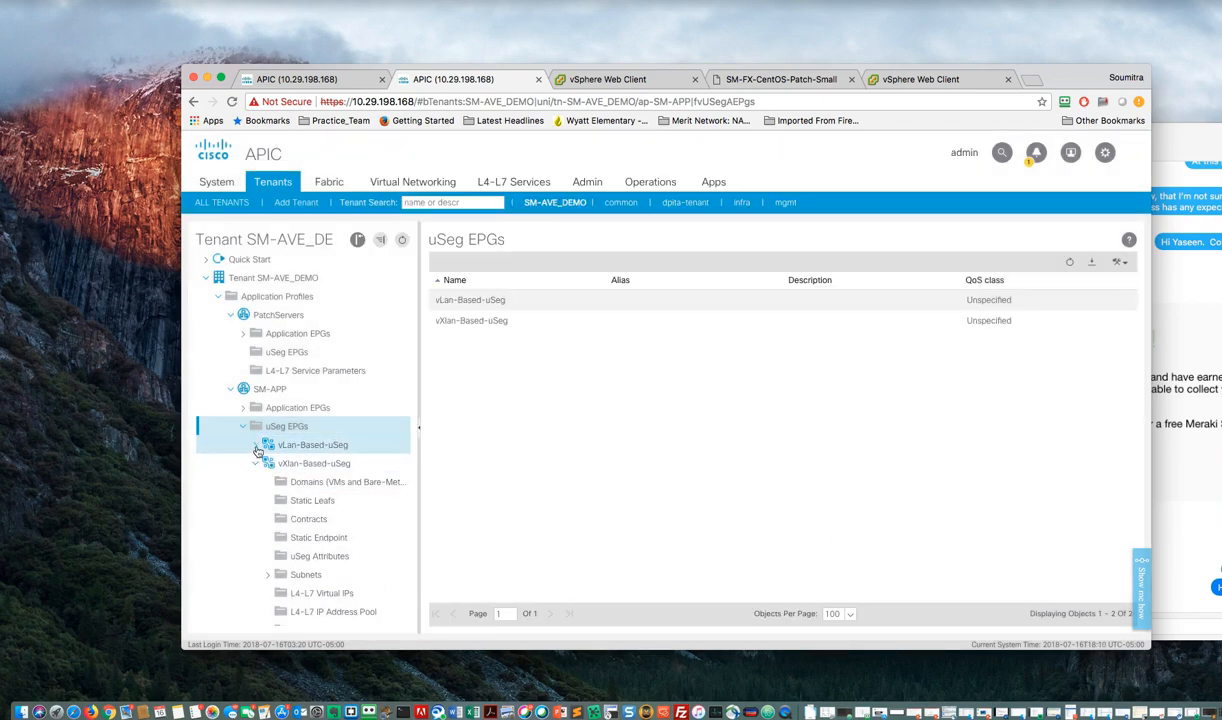
# - Associate the vLan-Based-uSeg EPG with VMM domain SM-FX-AVE using Immediate deployment and native switching mode
pyautogui.click(257, 447)
pyautogui.click(336, 466)
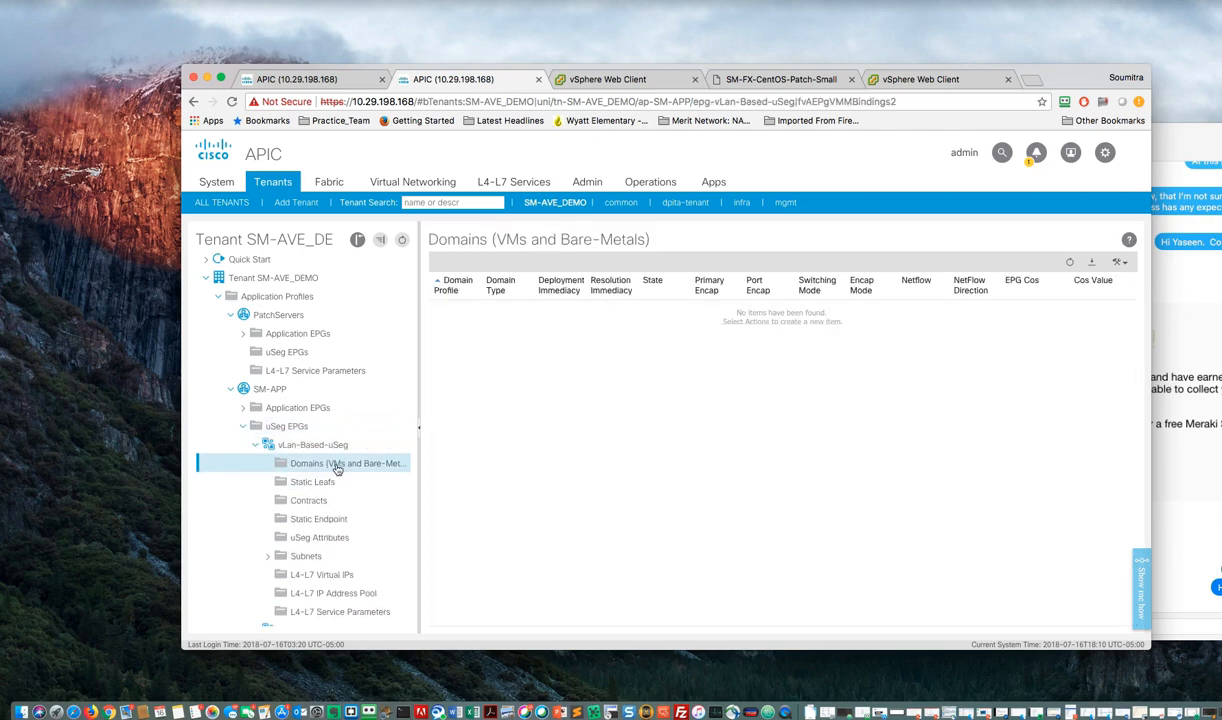
pyautogui.rightClick(336, 466)
pyautogui.click(350, 472)
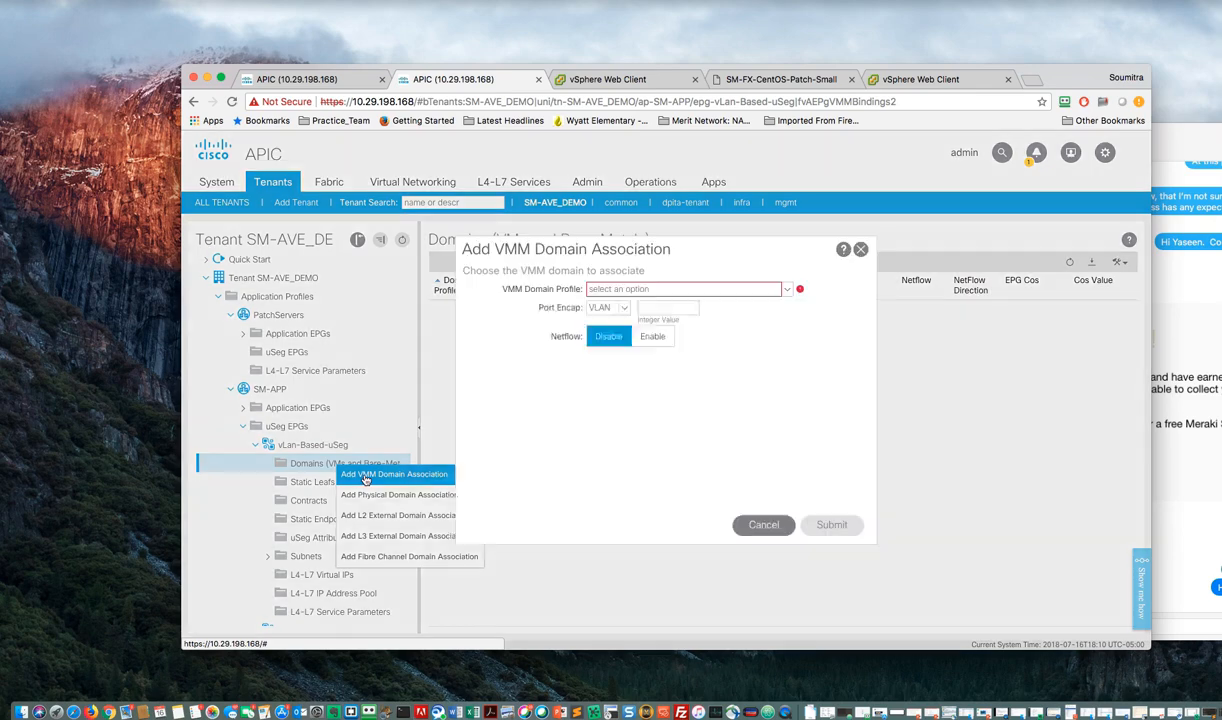
pyautogui.click(786, 289)
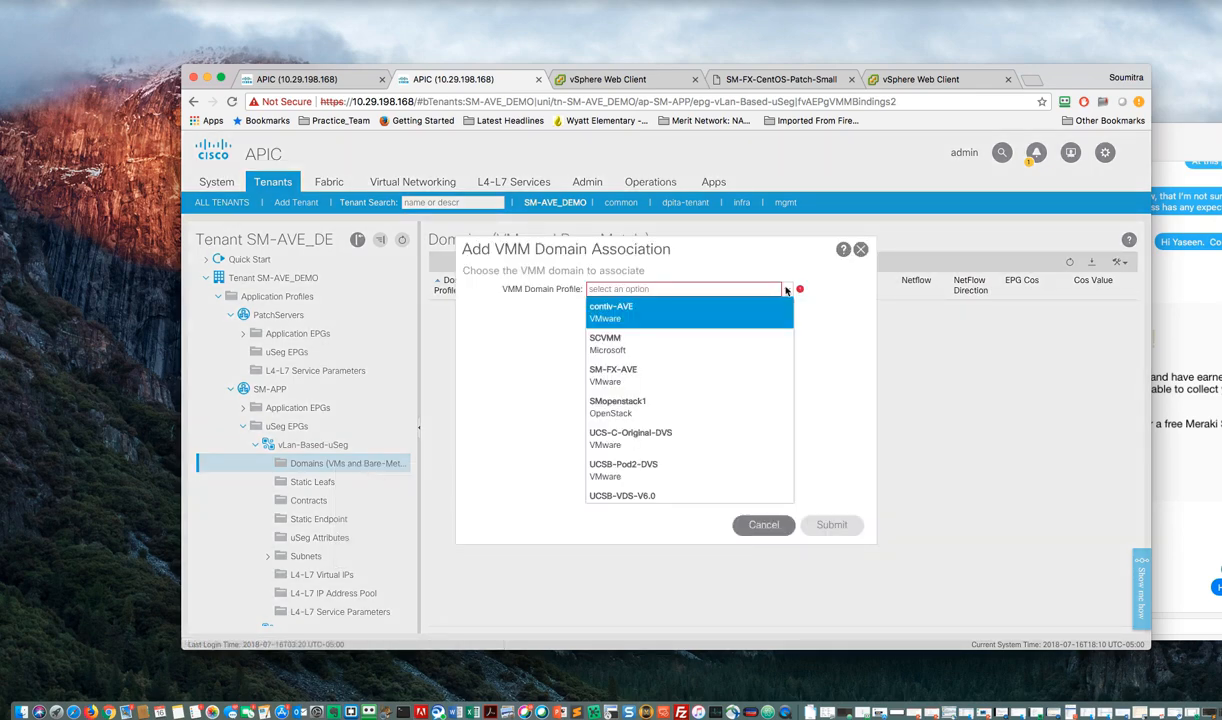
pyautogui.click(613, 373)
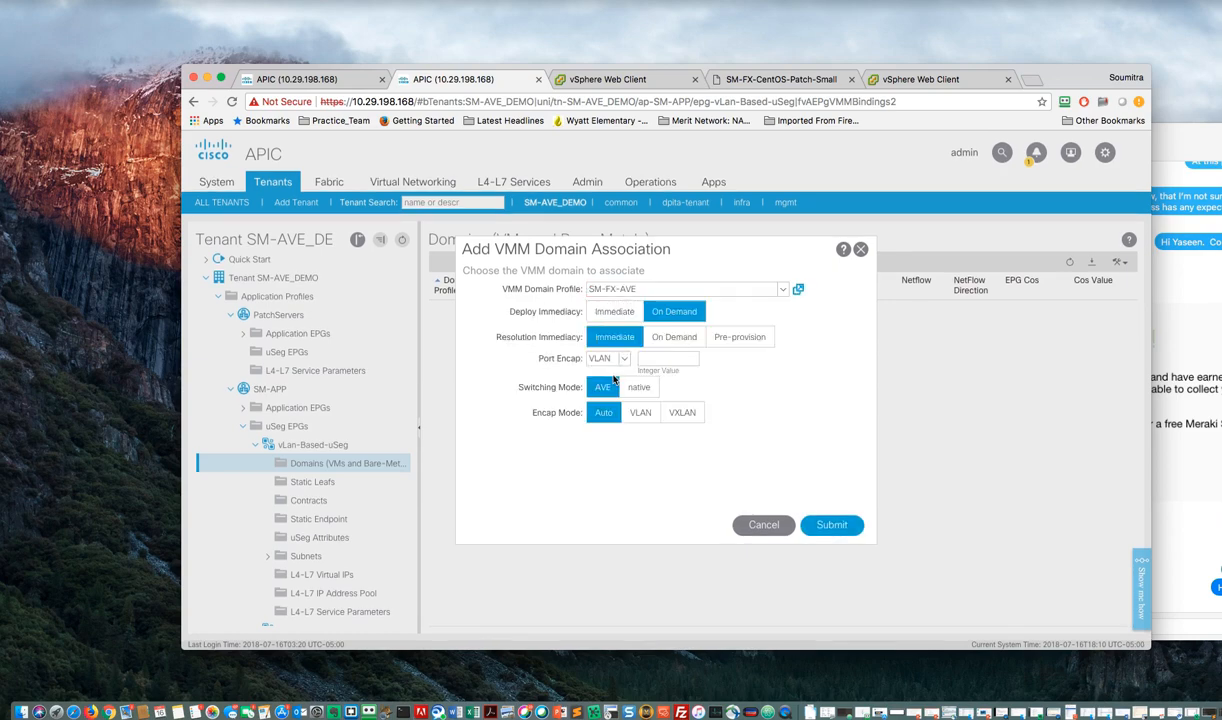
pyautogui.click(615, 311)
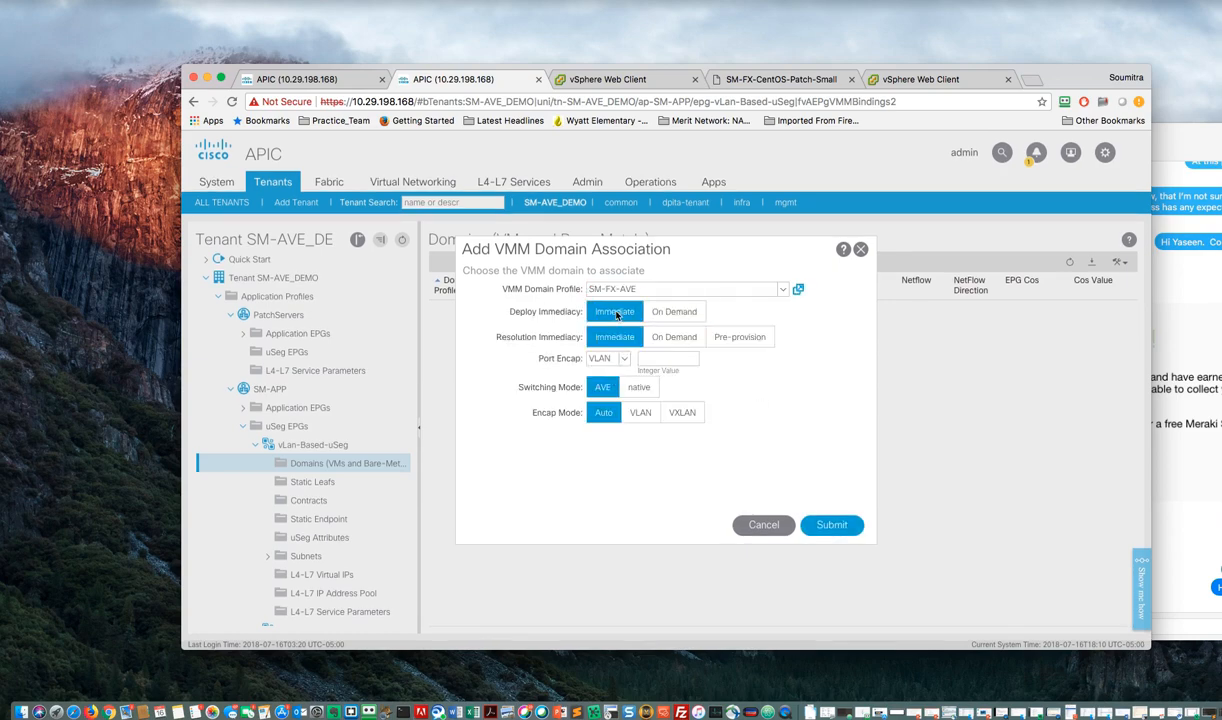
pyautogui.click(637, 389)
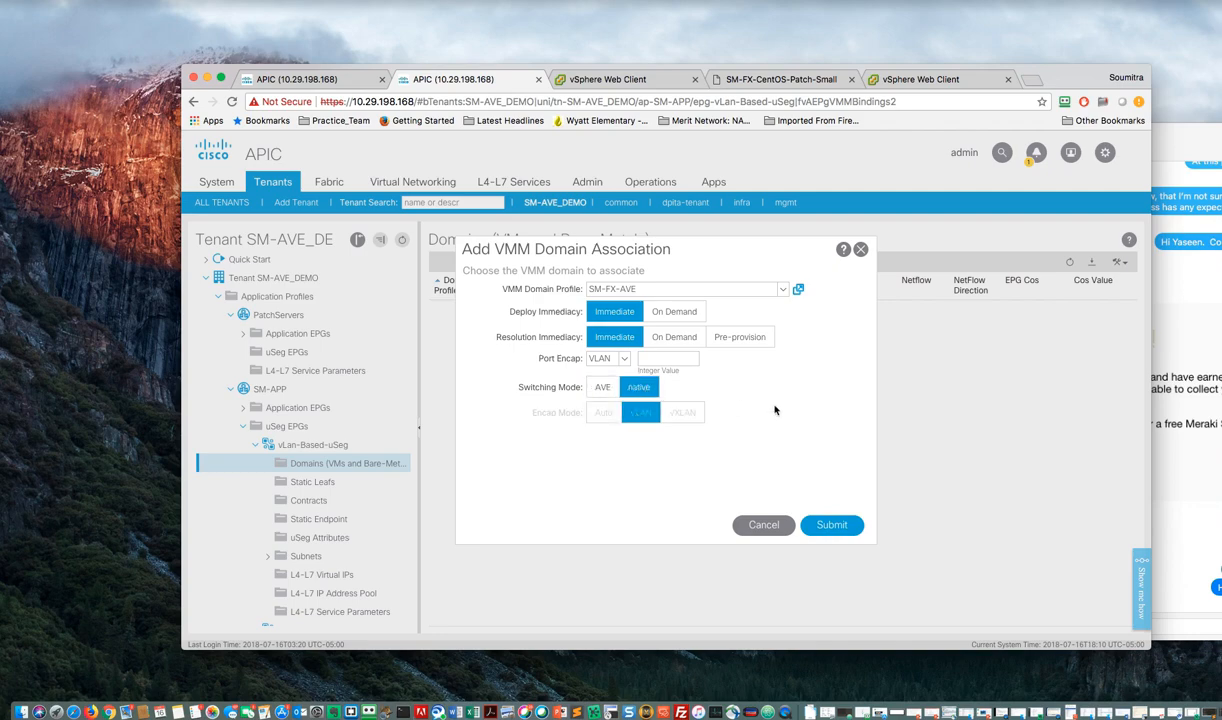
pyautogui.click(824, 526)
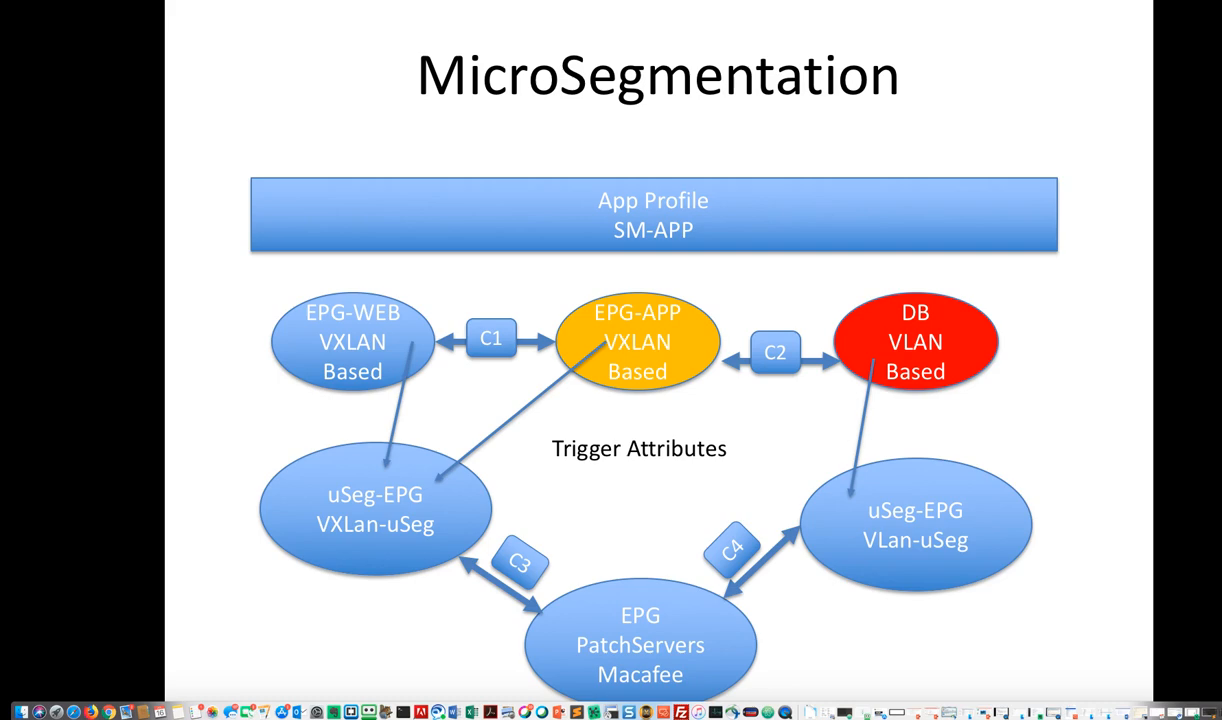
# - Leave the MicroSegmentation slide and open the contracts of the Patch EPG in the PatchServers application profile
pyautogui.press('Escape')
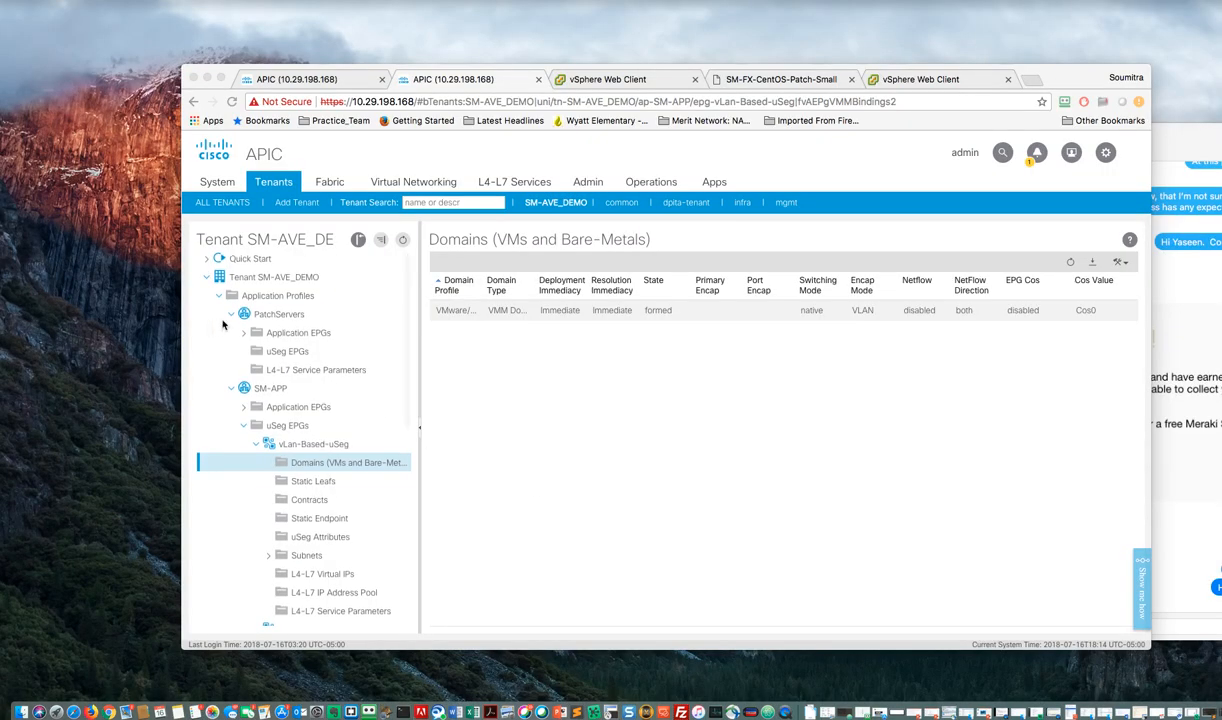
pyautogui.scroll(1, 246, 340)
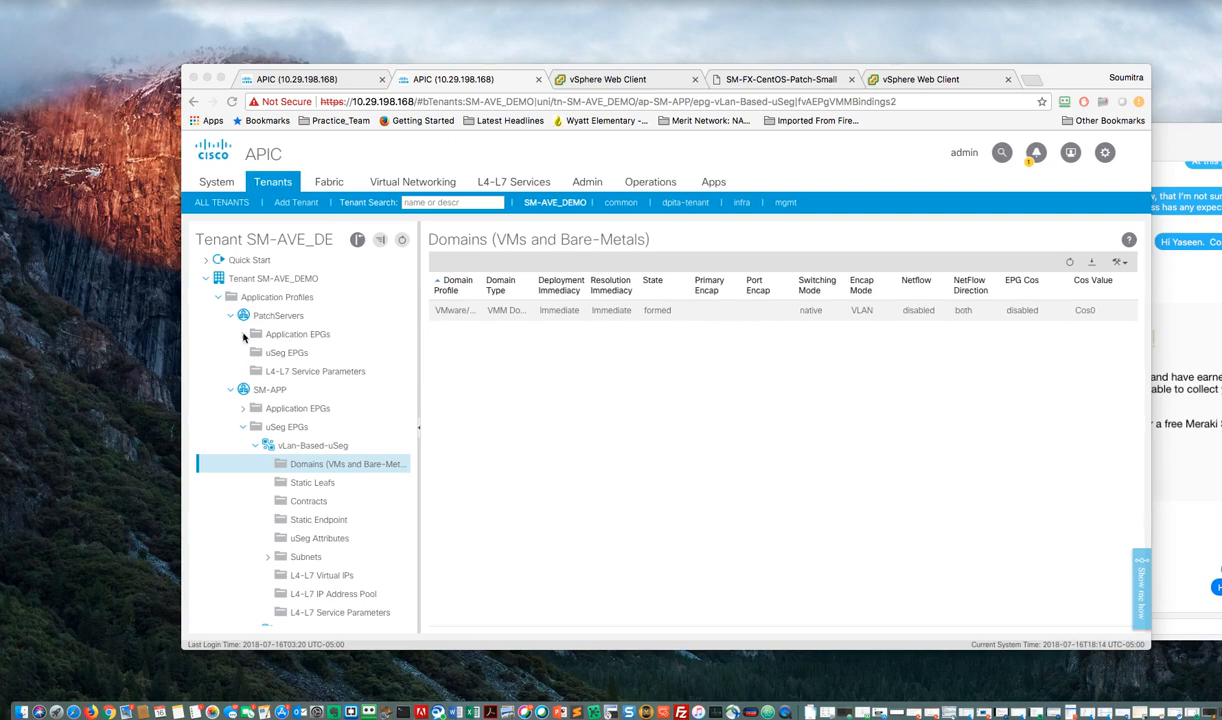
pyautogui.click(243, 338)
pyautogui.click(243, 335)
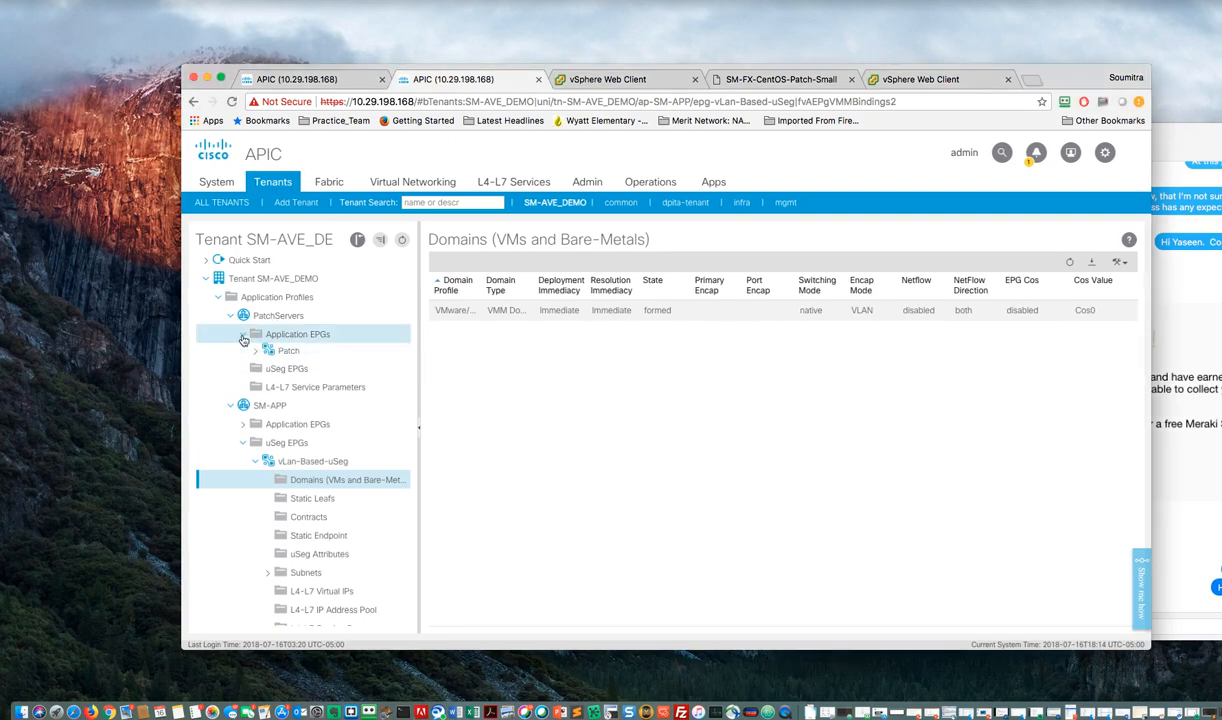
pyautogui.click(256, 355)
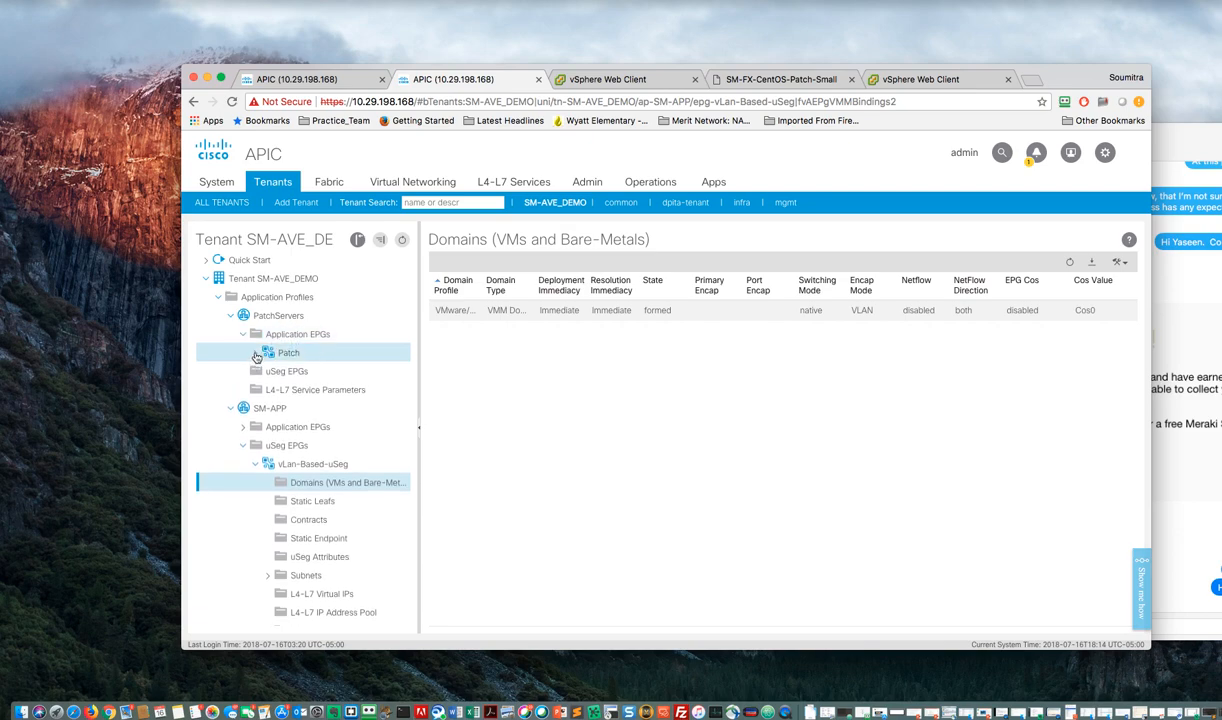
pyautogui.click(256, 354)
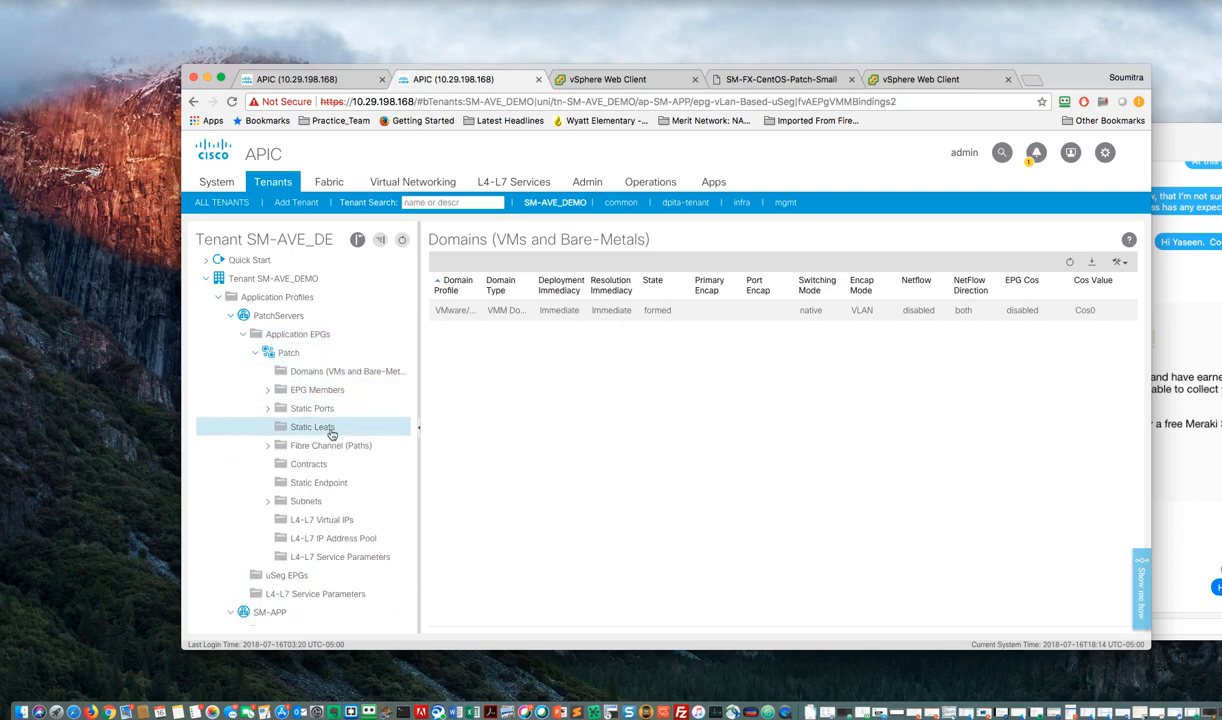
pyautogui.click(306, 467)
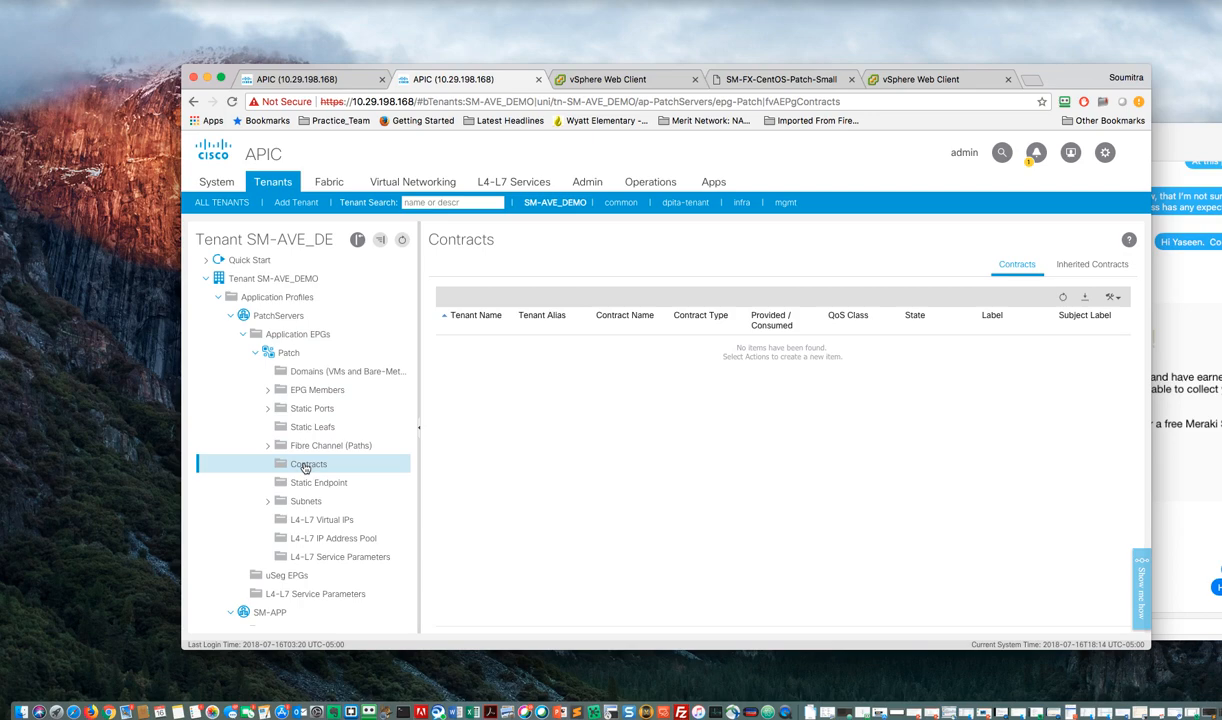
# - Add Any-C3 as a provided contract on the Patch EPG, leaving QoS unspecified
pyautogui.rightClick(306, 467)
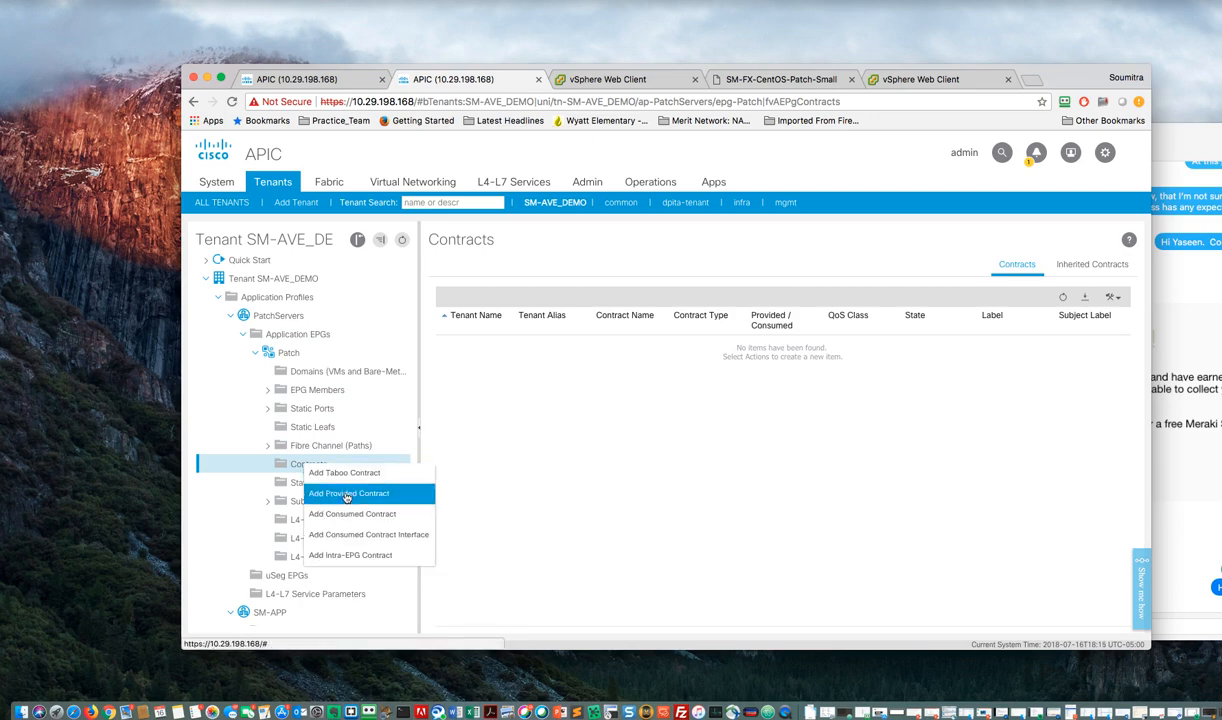
pyautogui.click(346, 494)
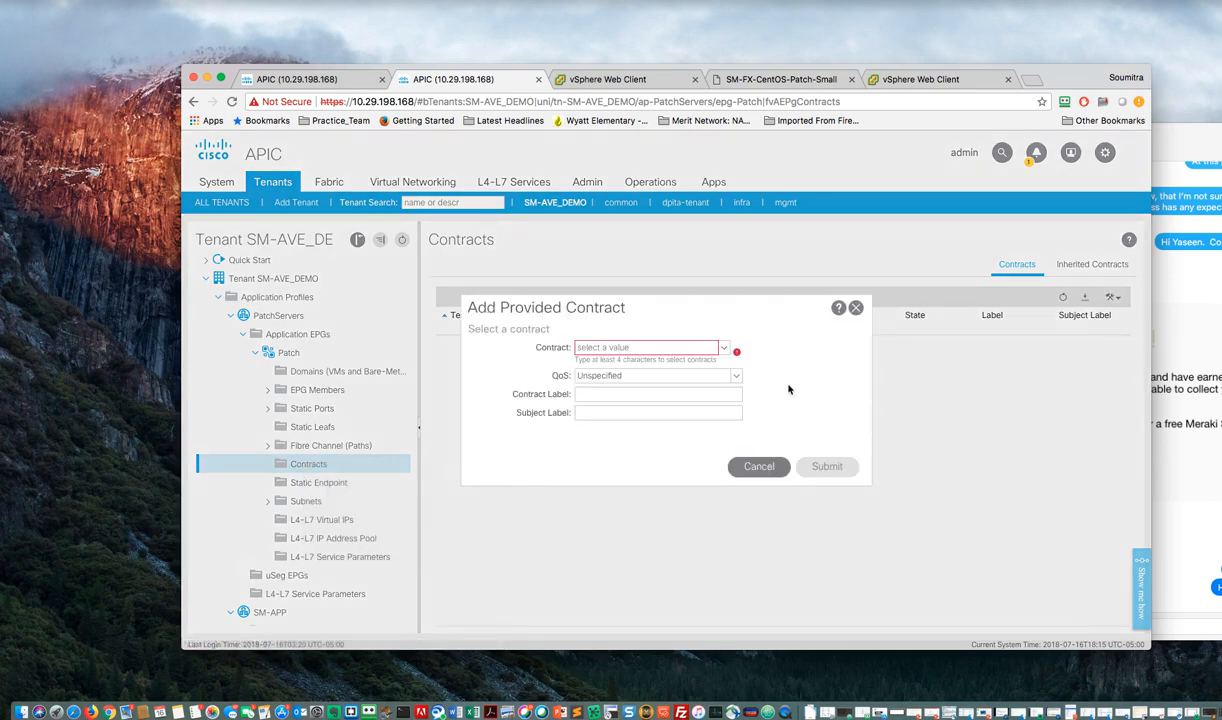
pyautogui.click(725, 350)
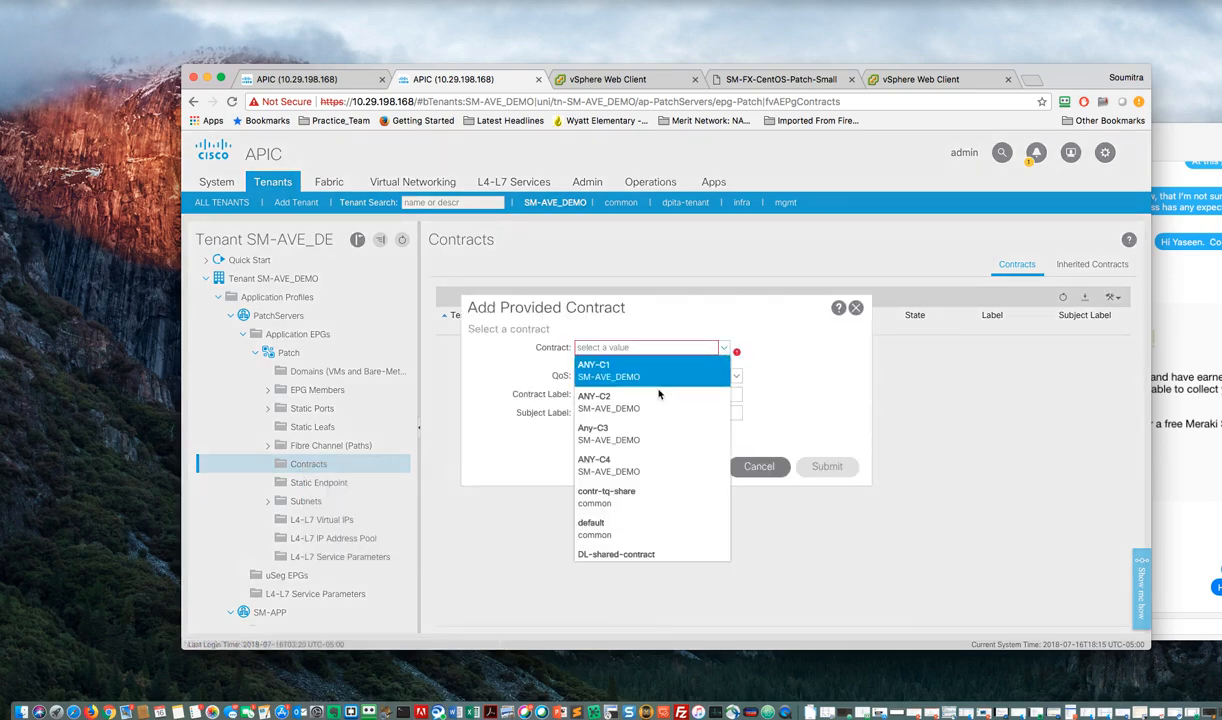
pyautogui.click(631, 433)
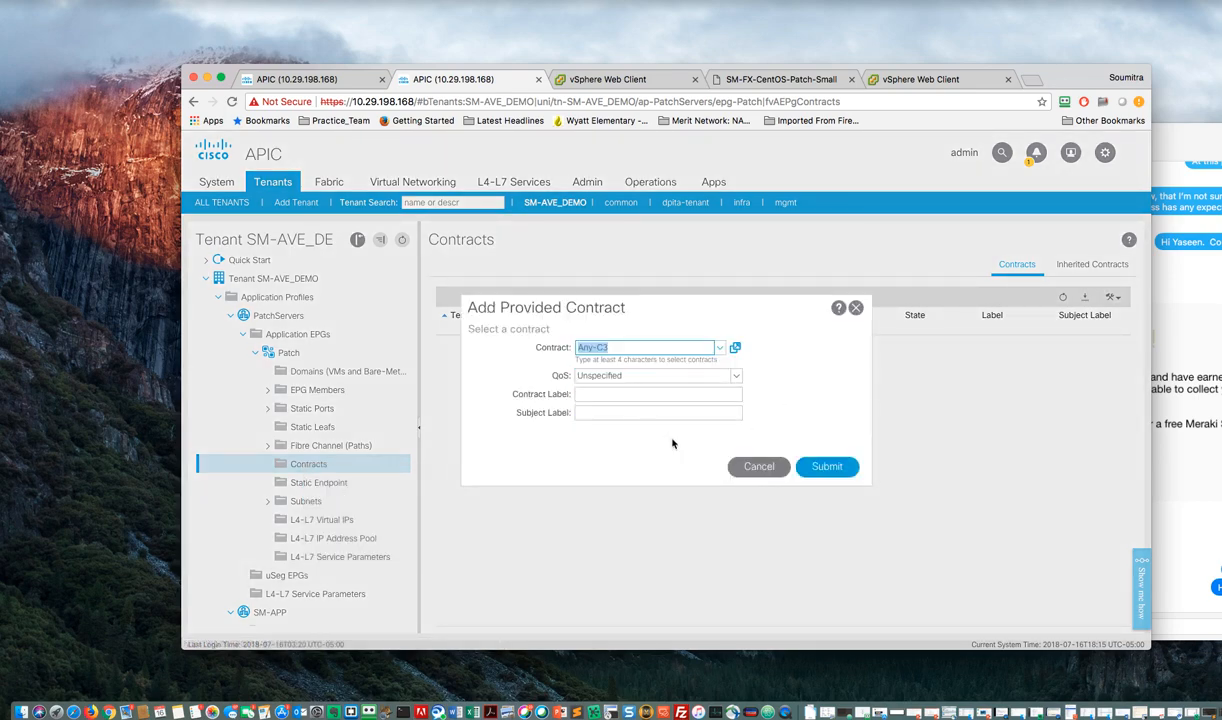
pyautogui.click(827, 466)
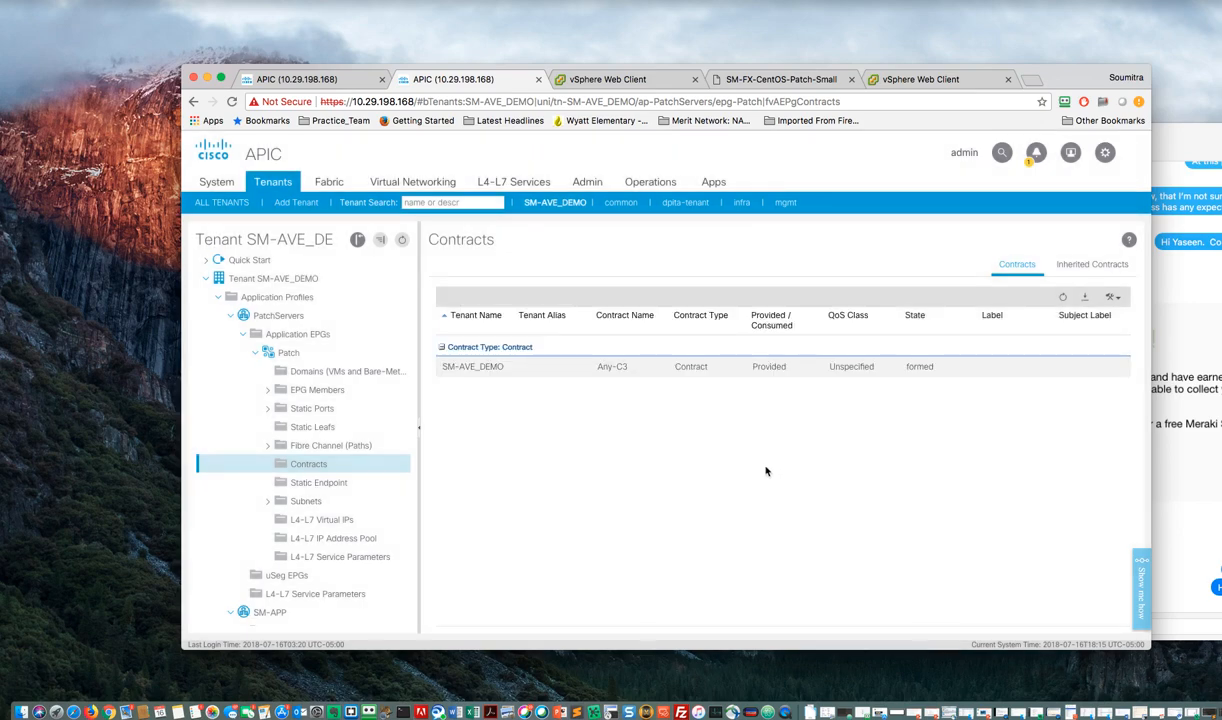
# - Add ANY-C4 as a second provided contract on the Patch EPG
pyautogui.rightClick(356, 469)
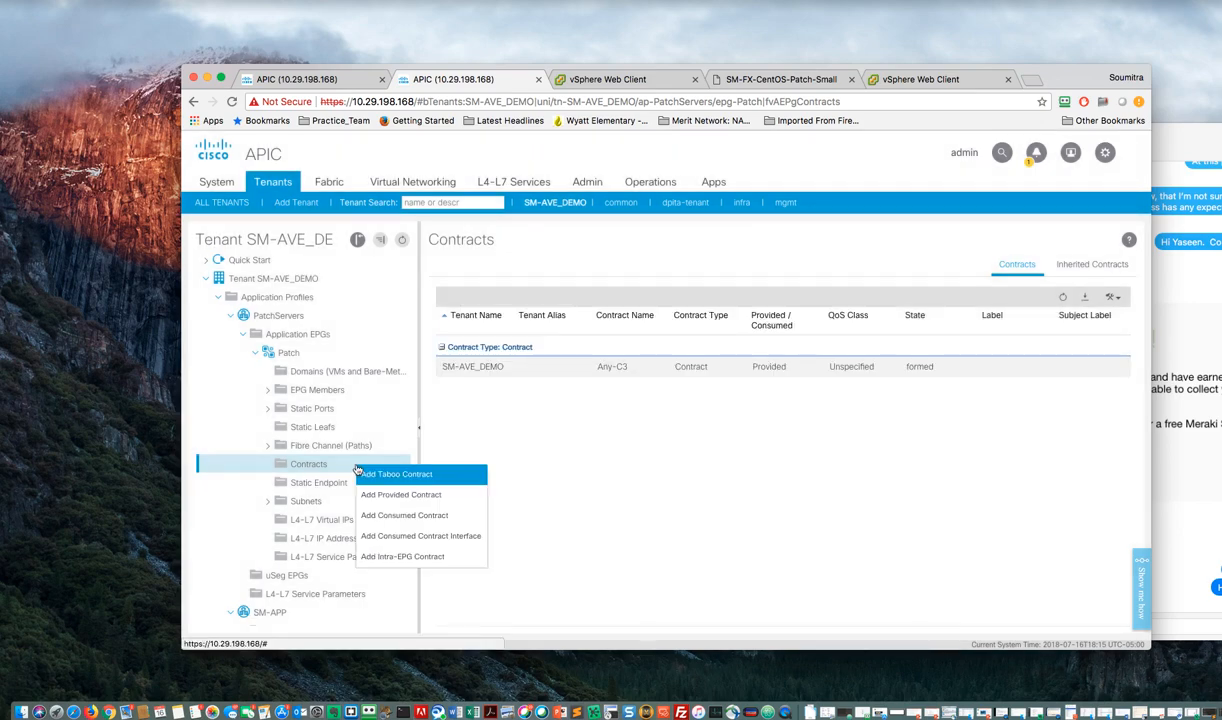
pyautogui.click(400, 495)
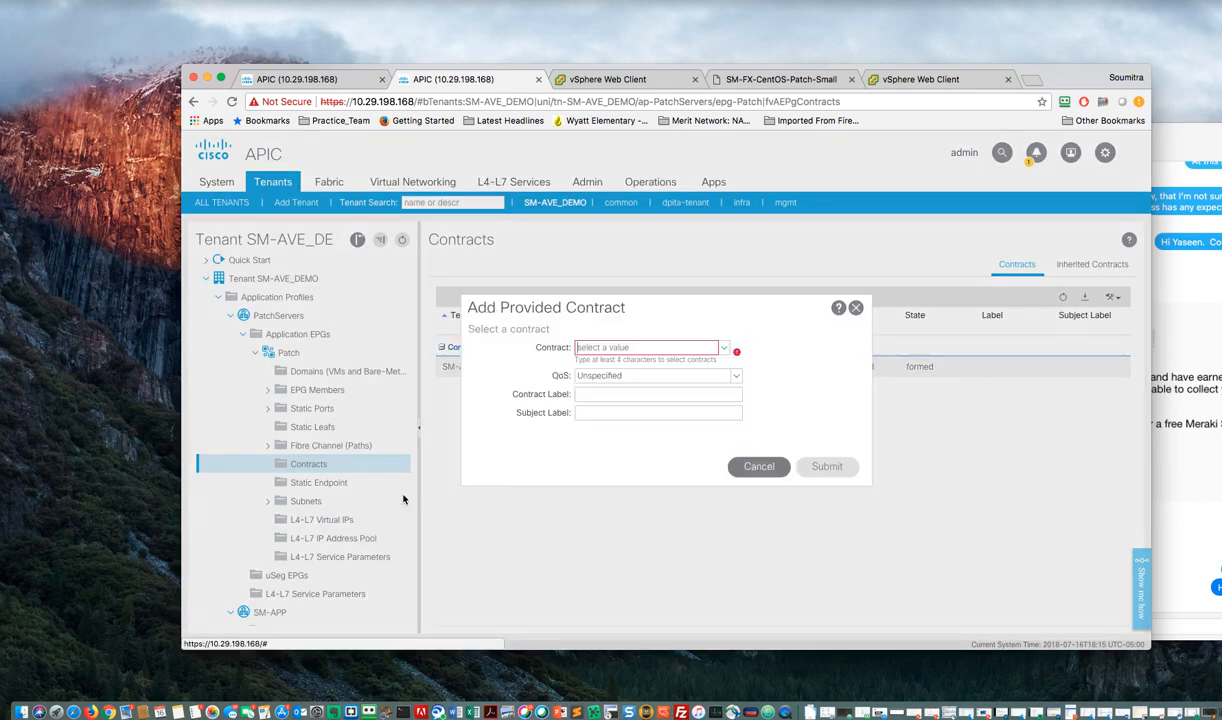
pyautogui.click(726, 349)
pyautogui.click(726, 349)
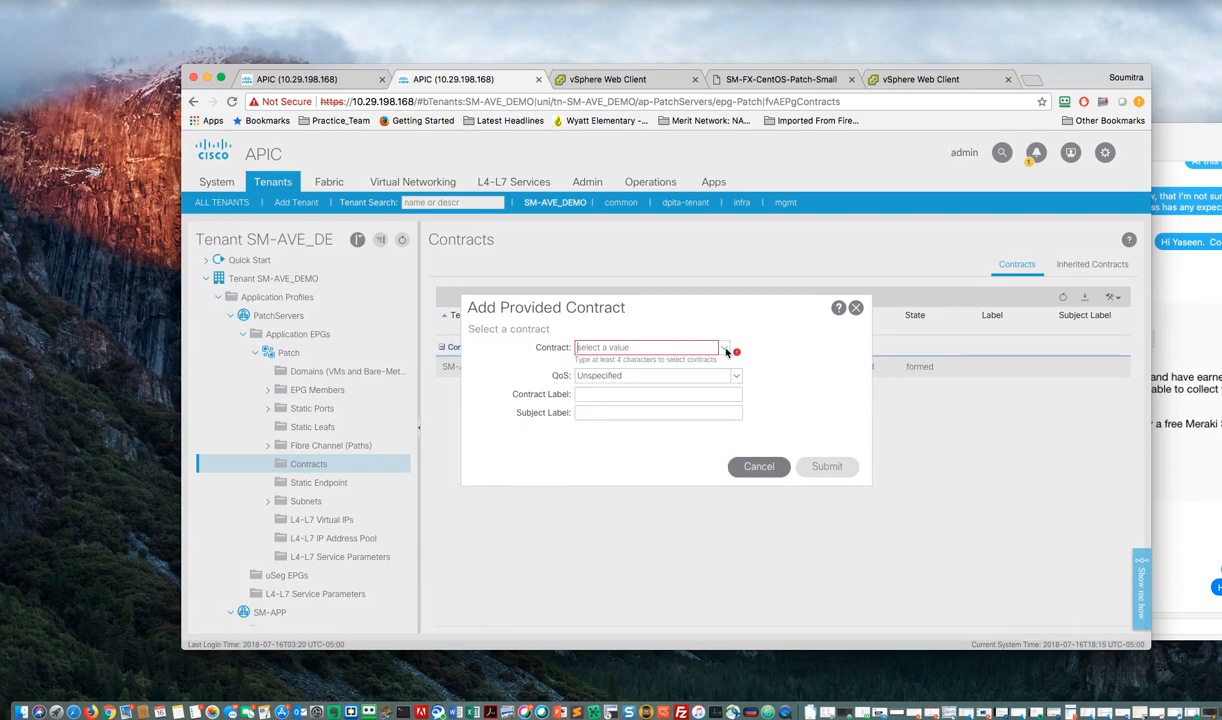
pyautogui.click(726, 349)
pyautogui.click(600, 462)
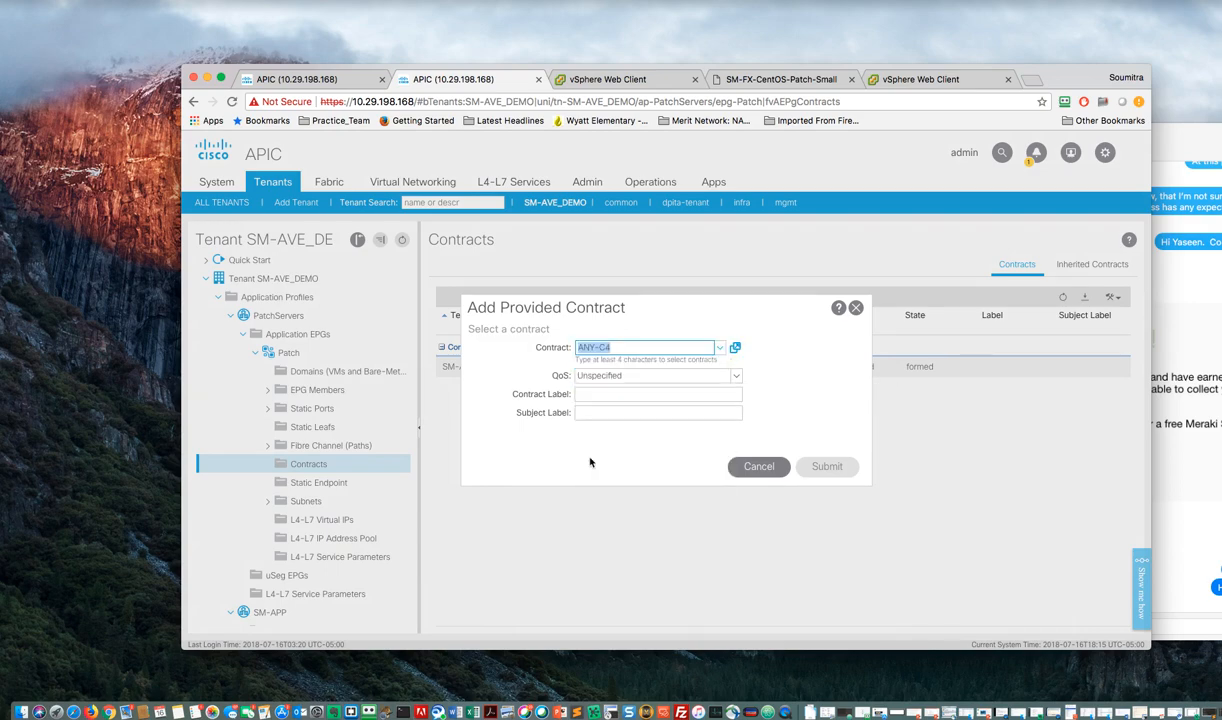
pyautogui.click(838, 469)
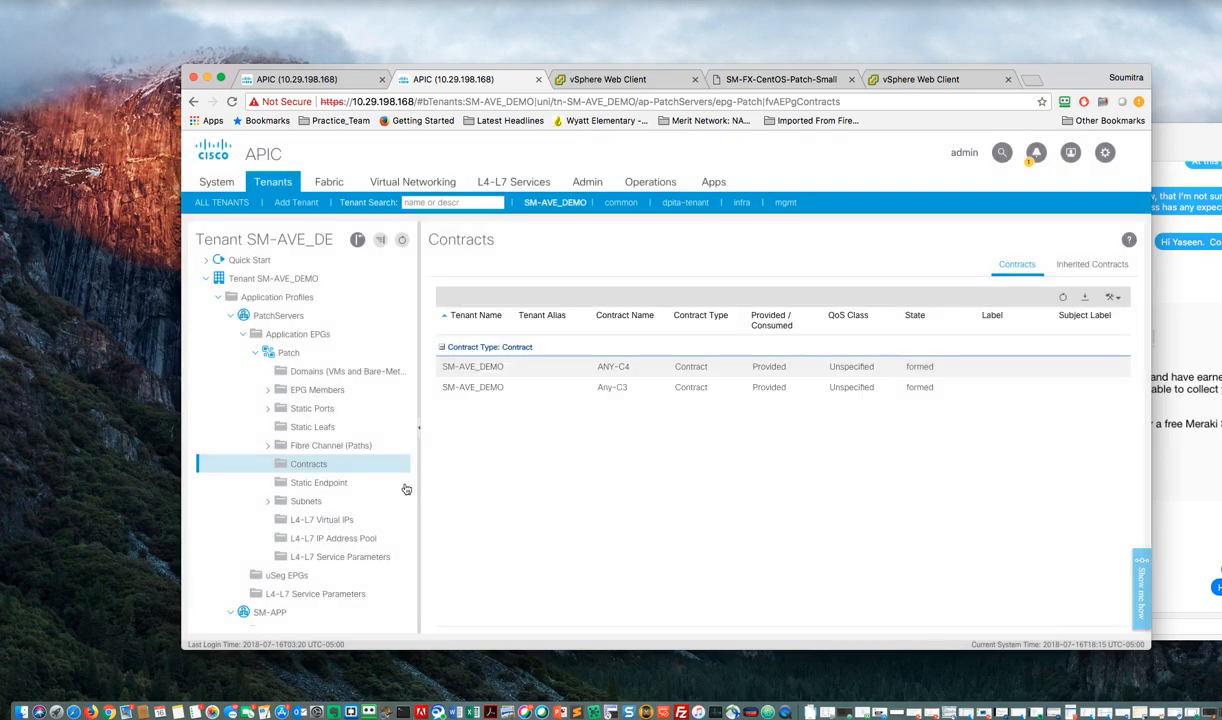
# - Add Any-C3 as a consumed contract on the vLan-Based-uSeg EPG in SM-APP
pyautogui.scroll(-5, 354, 492)
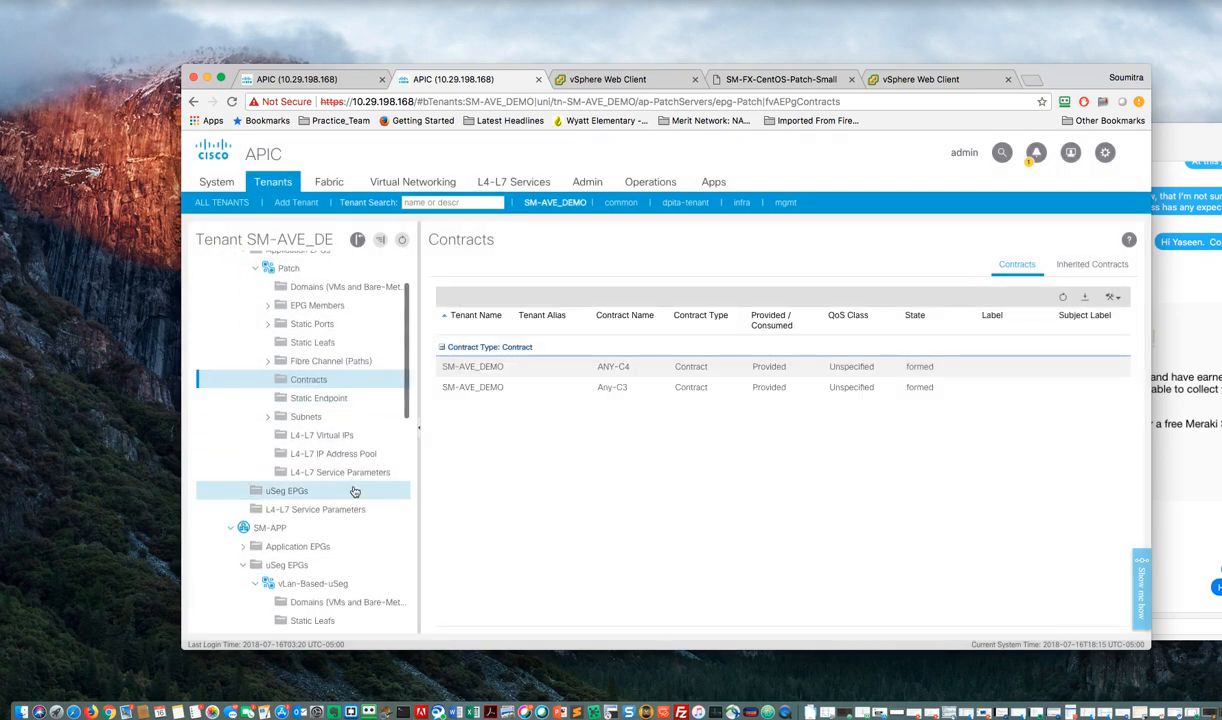
pyautogui.scroll(-10, 354, 492)
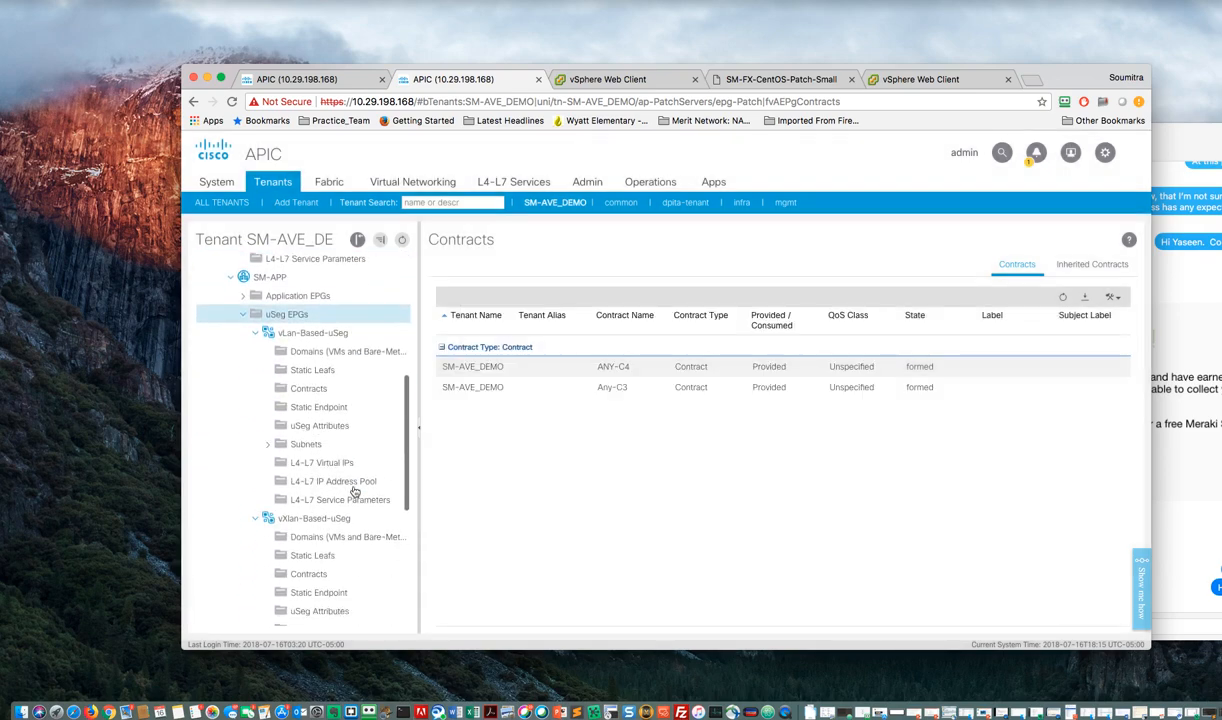
pyautogui.scroll(-3, 354, 492)
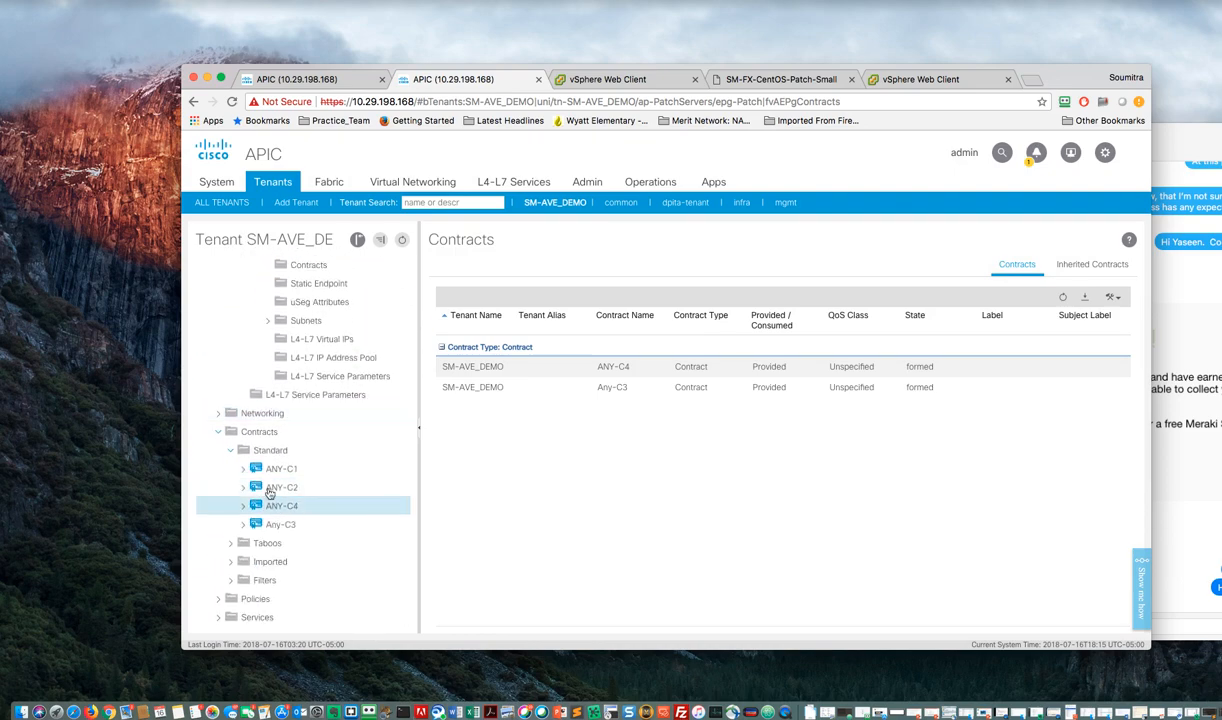
pyautogui.scroll(4, 300, 430)
pyautogui.scroll(3, 300, 430)
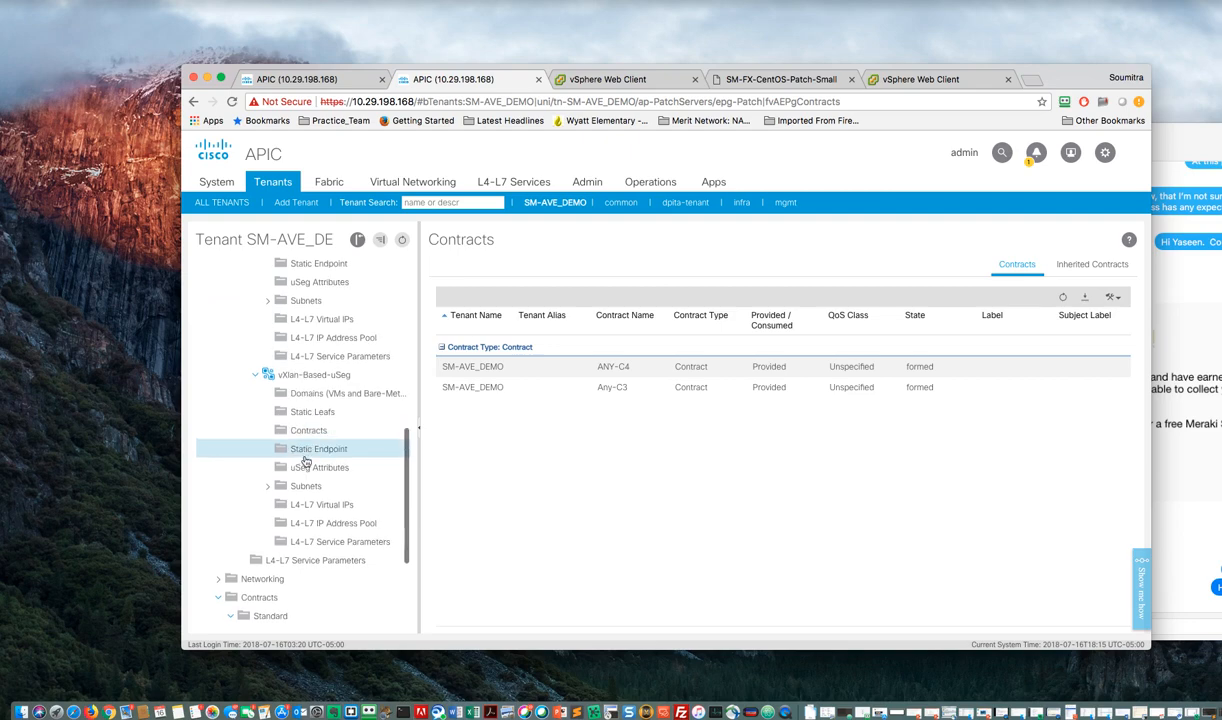
pyautogui.scroll(5, 308, 397)
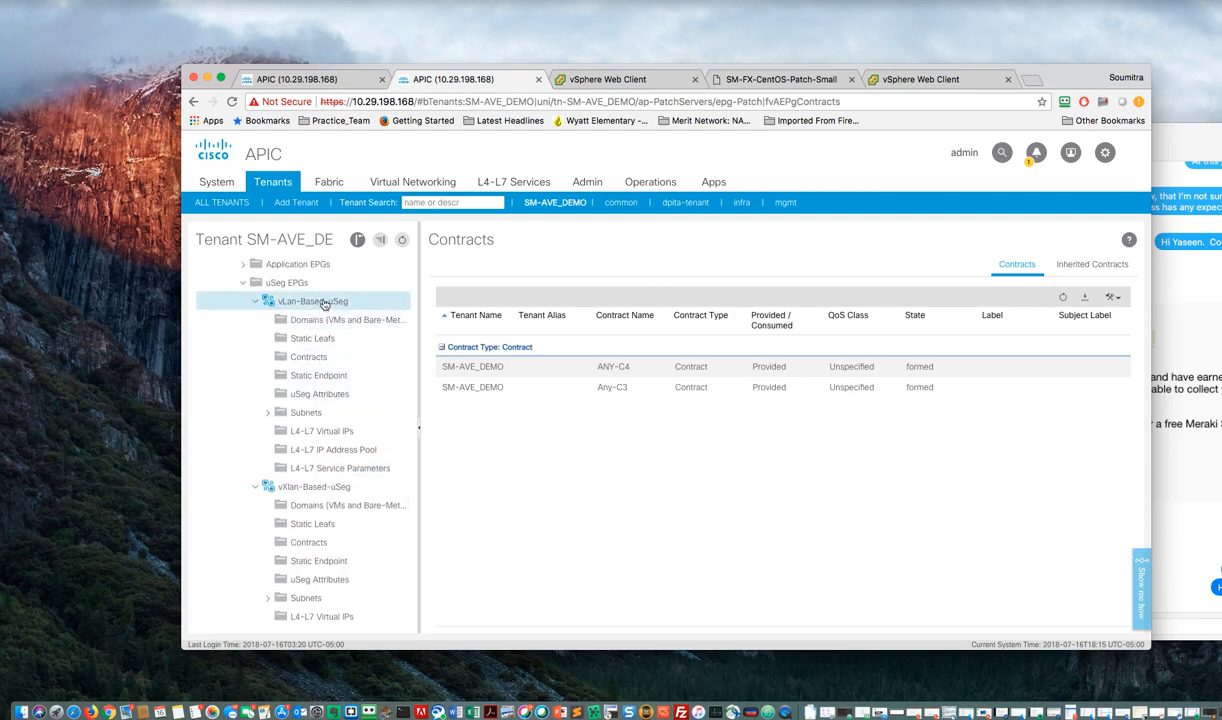
pyautogui.click(324, 304)
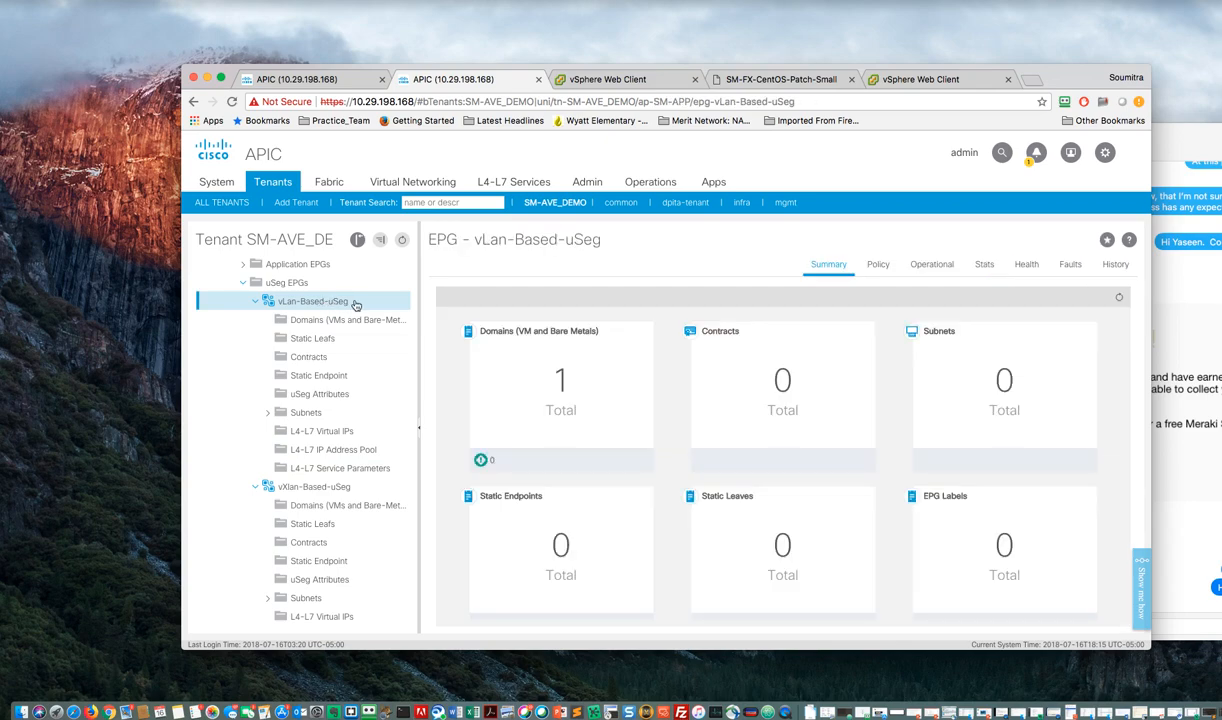
pyautogui.click(312, 358)
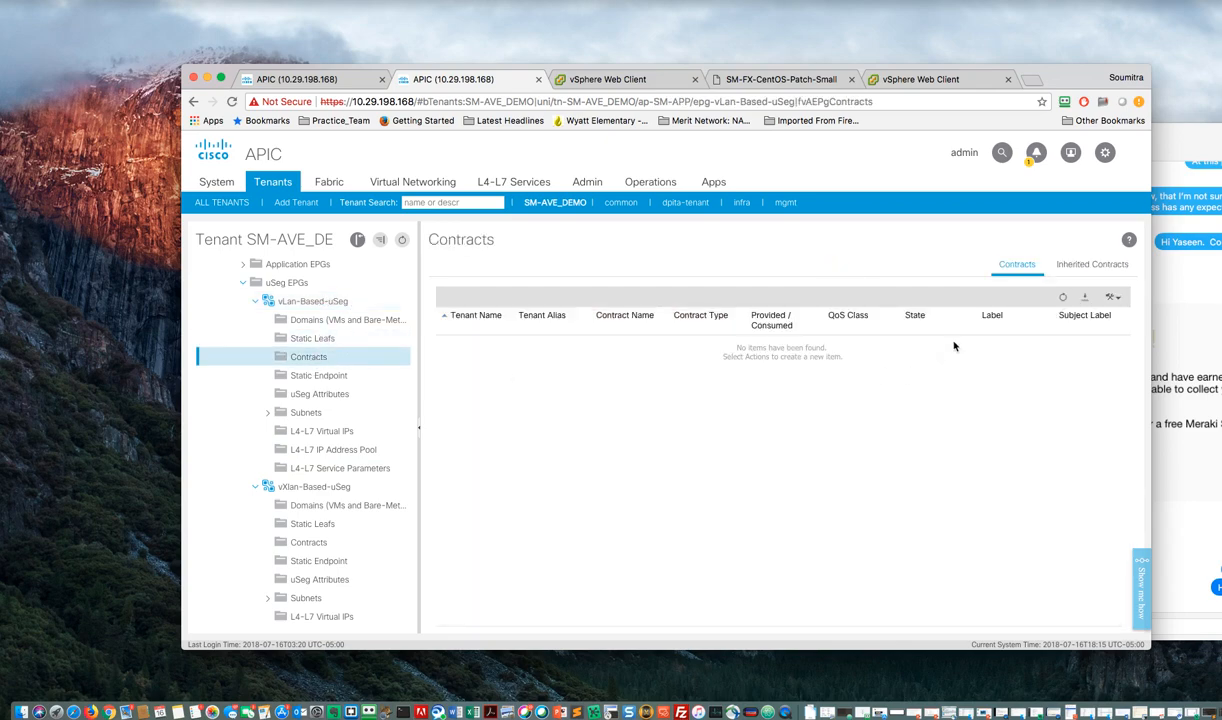
pyautogui.rightClick(303, 356)
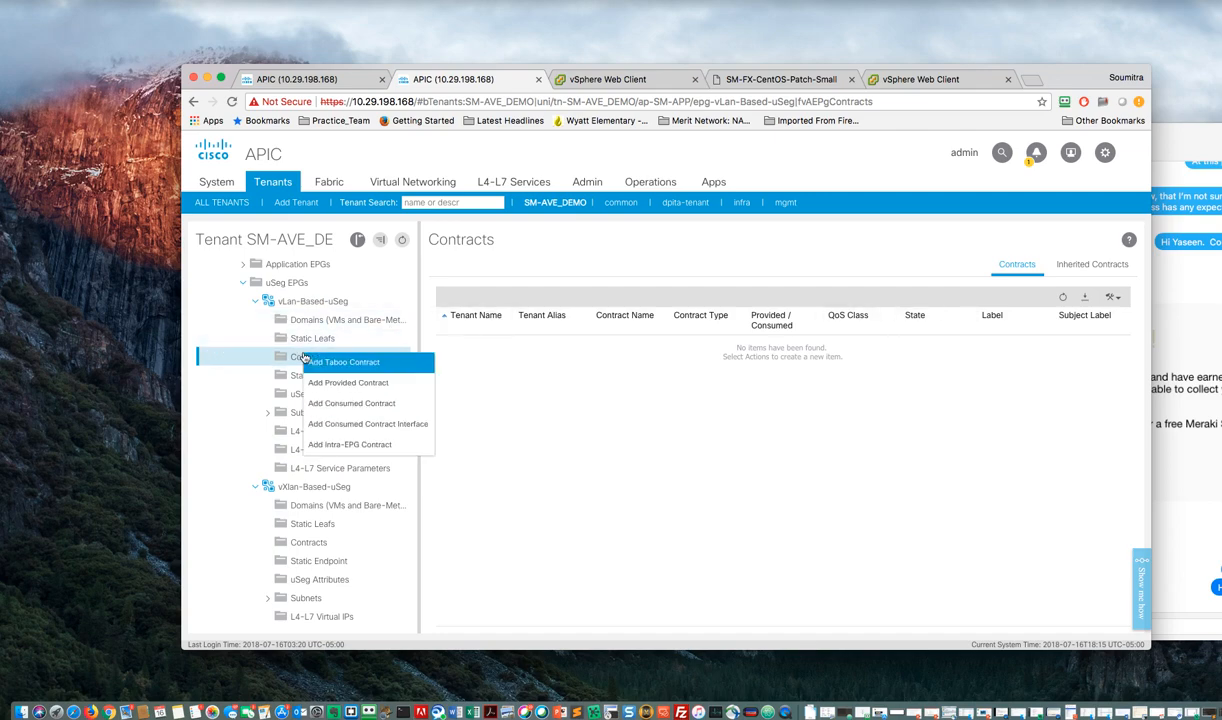
pyautogui.click(345, 403)
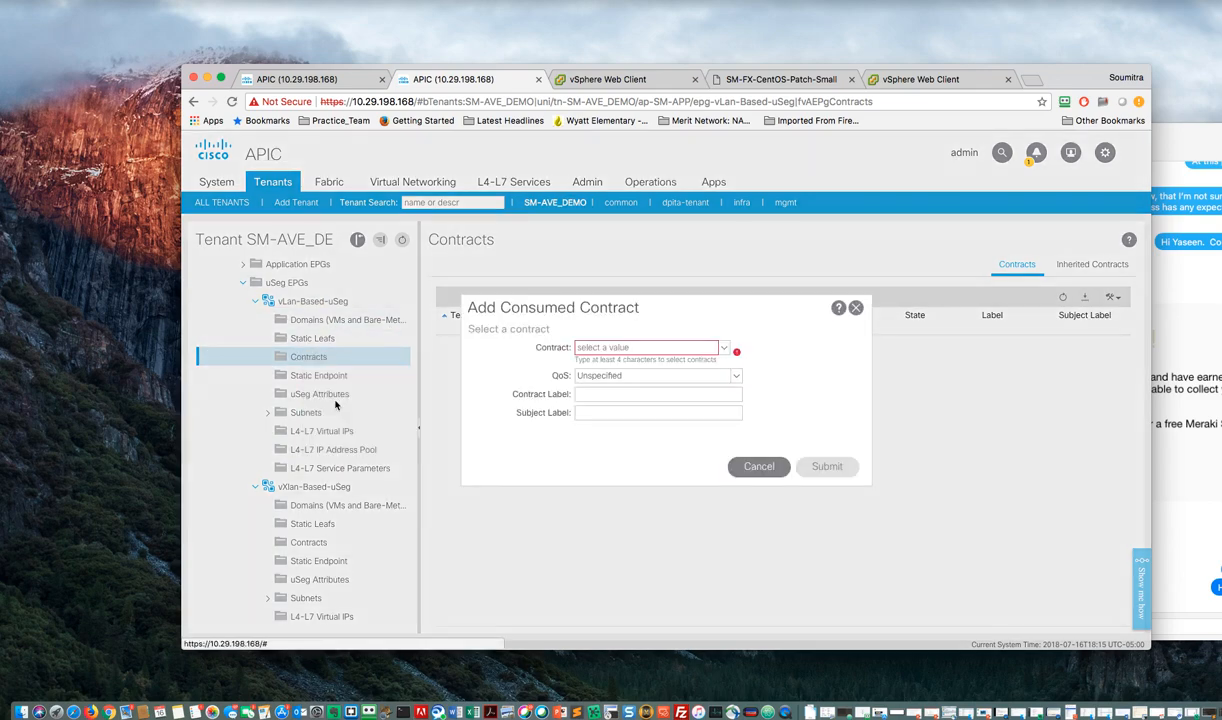
pyautogui.click(727, 349)
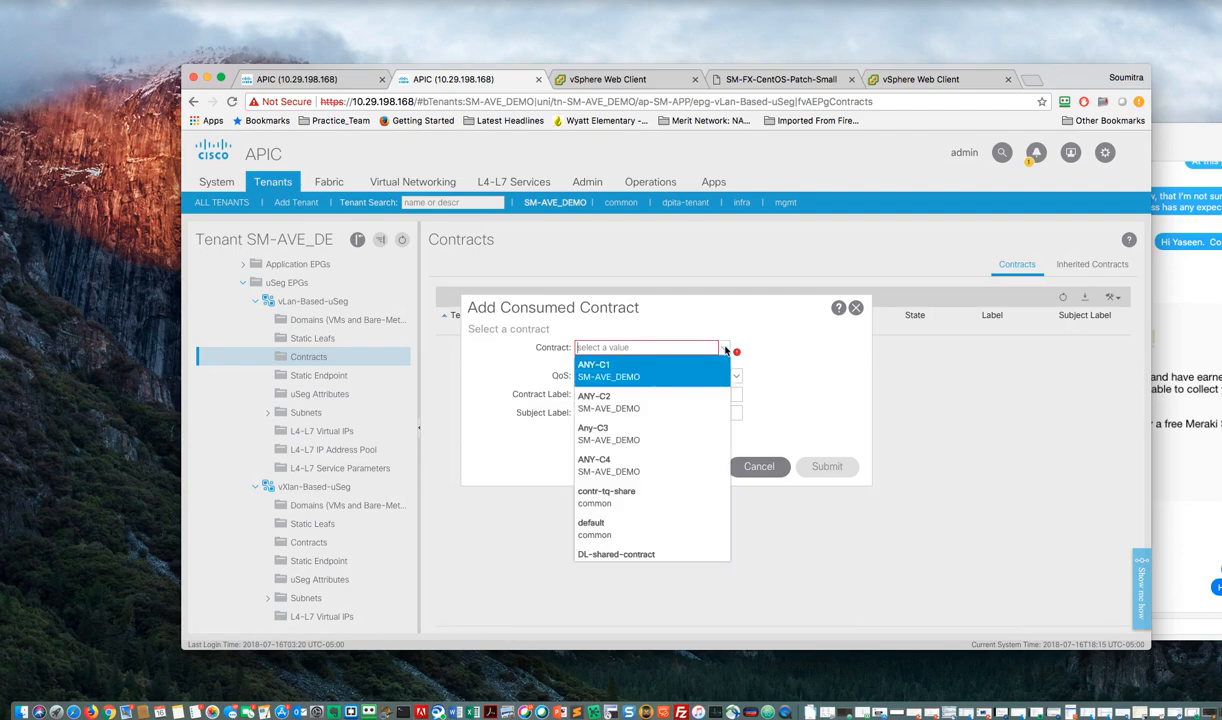
pyautogui.click(634, 430)
pyautogui.click(815, 463)
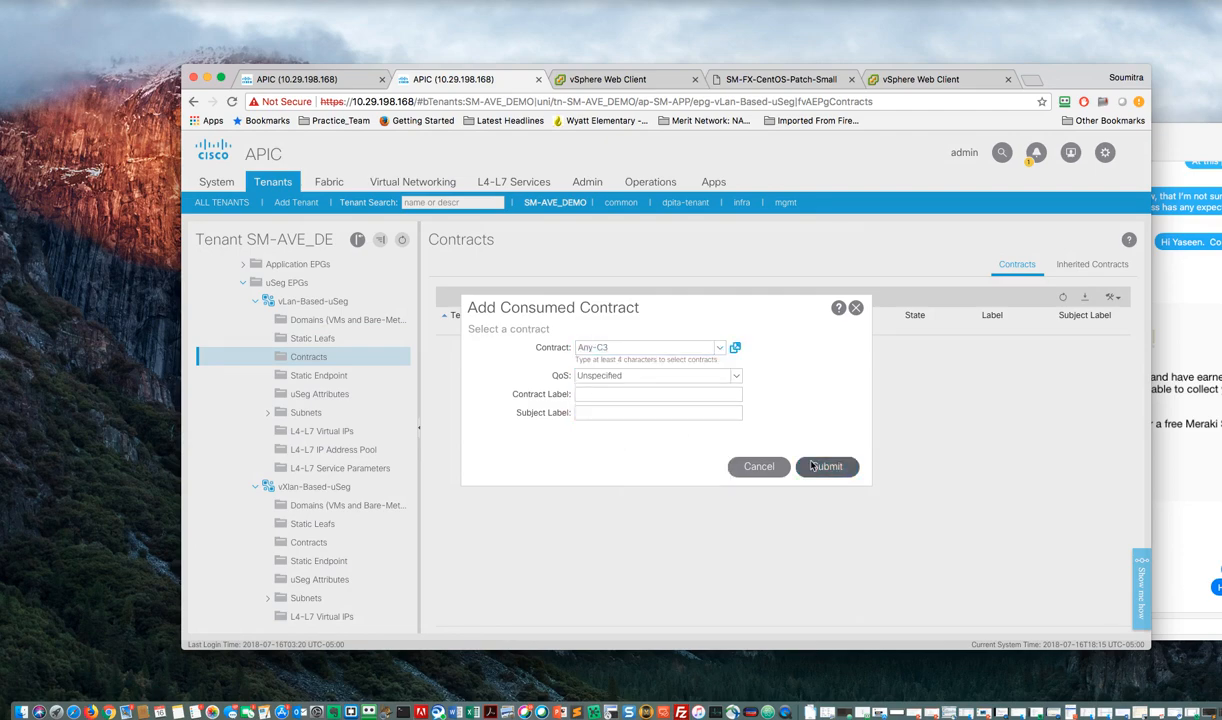
# - Add ANY-C4 as a consumed contract on the vXlan-Based-uSeg EPG
pyautogui.click(309, 543)
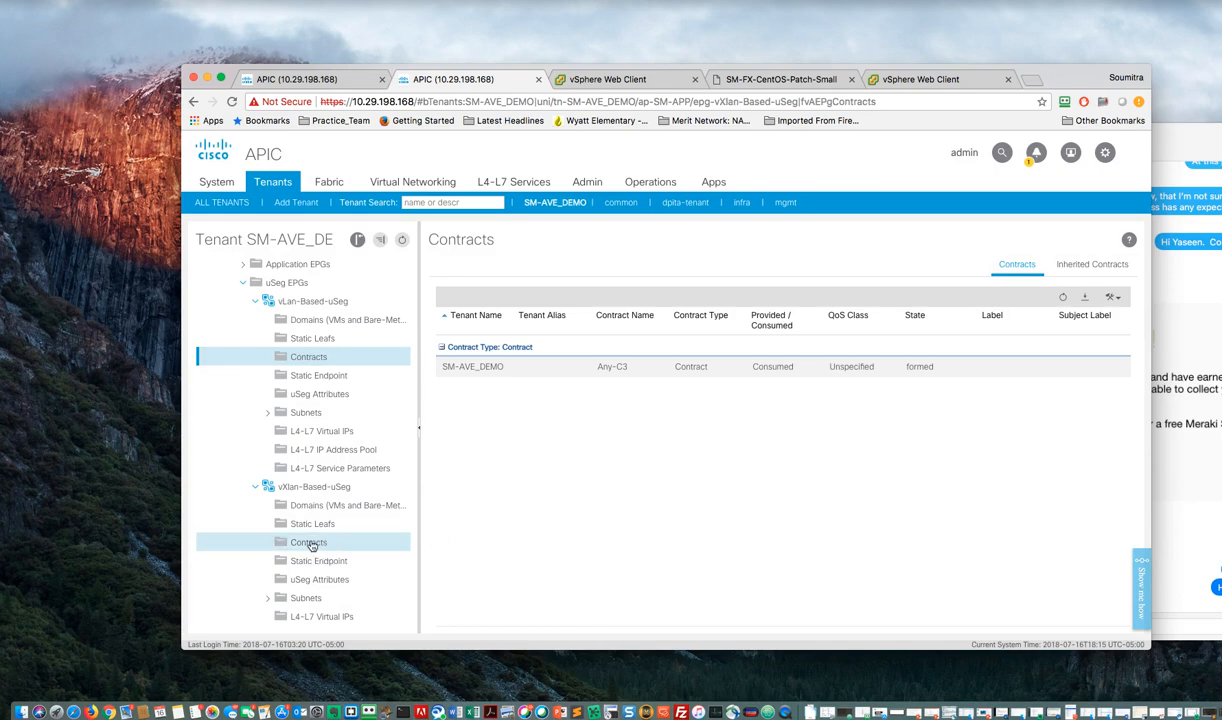
pyautogui.rightClick(311, 546)
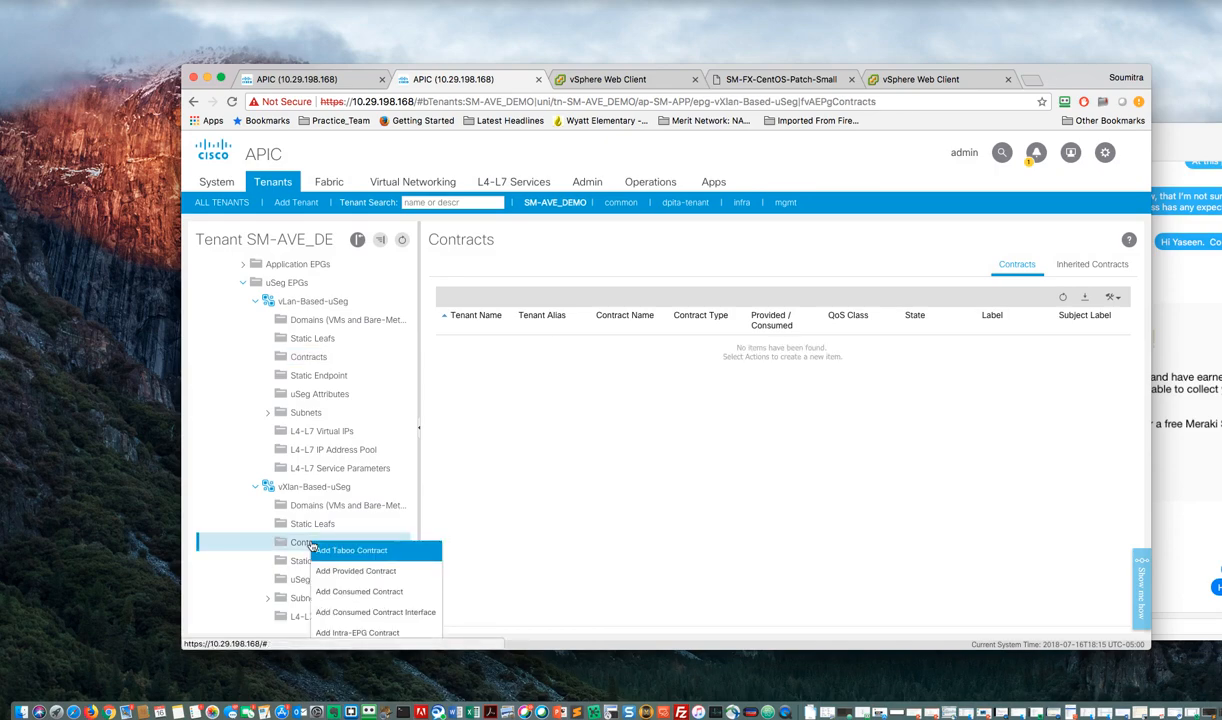
pyautogui.click(352, 594)
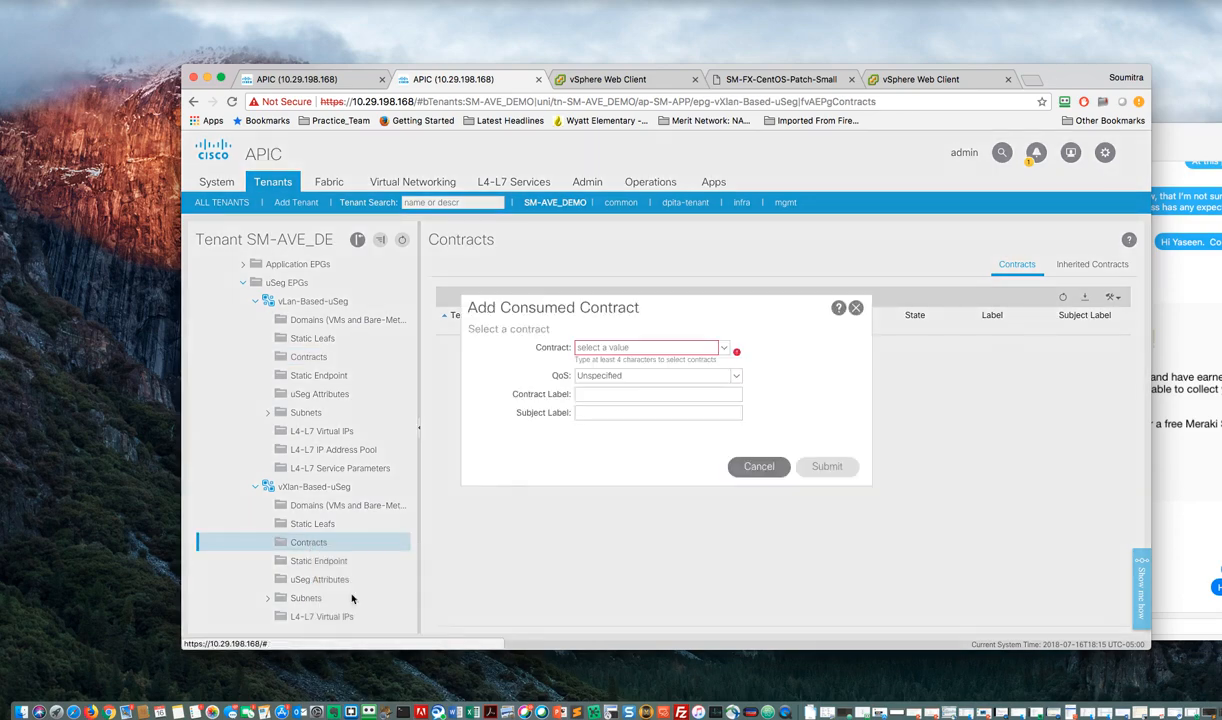
pyautogui.click(724, 350)
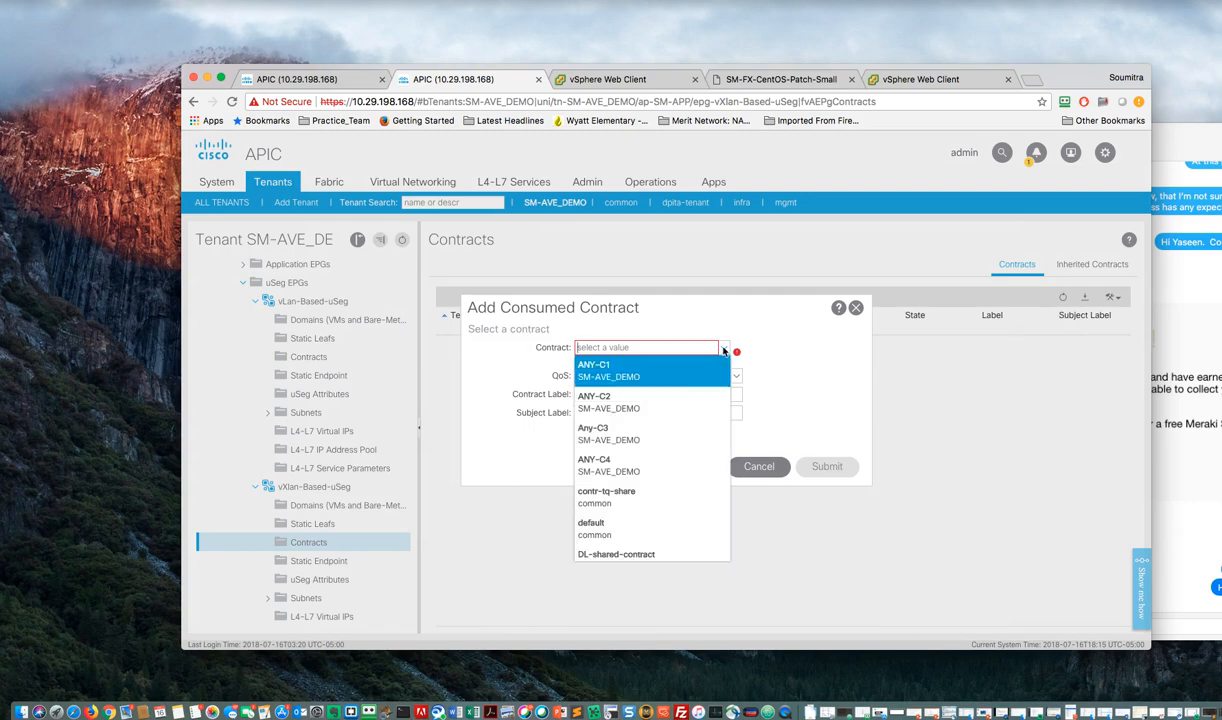
pyautogui.click(606, 462)
pyautogui.click(826, 466)
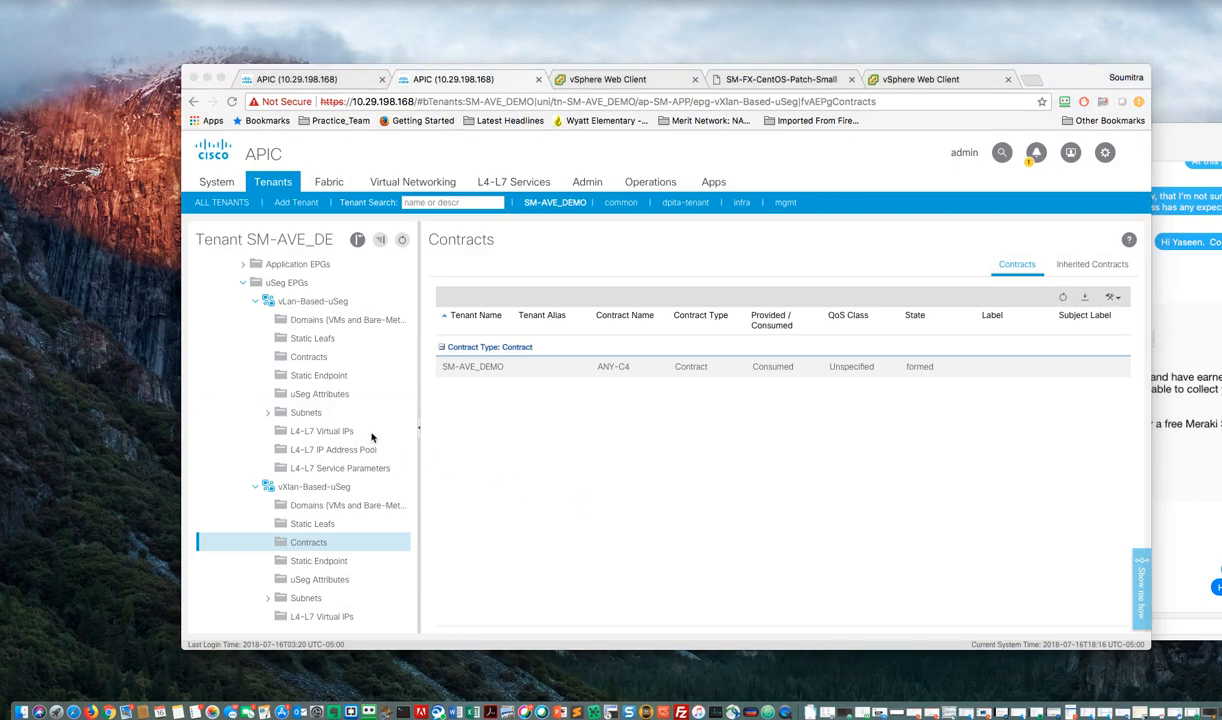
# - Expand the application EPGs of SM-APP and open the uSeg attributes of the vLan-Based-uSeg EPG
pyautogui.scroll(12, 371, 437)
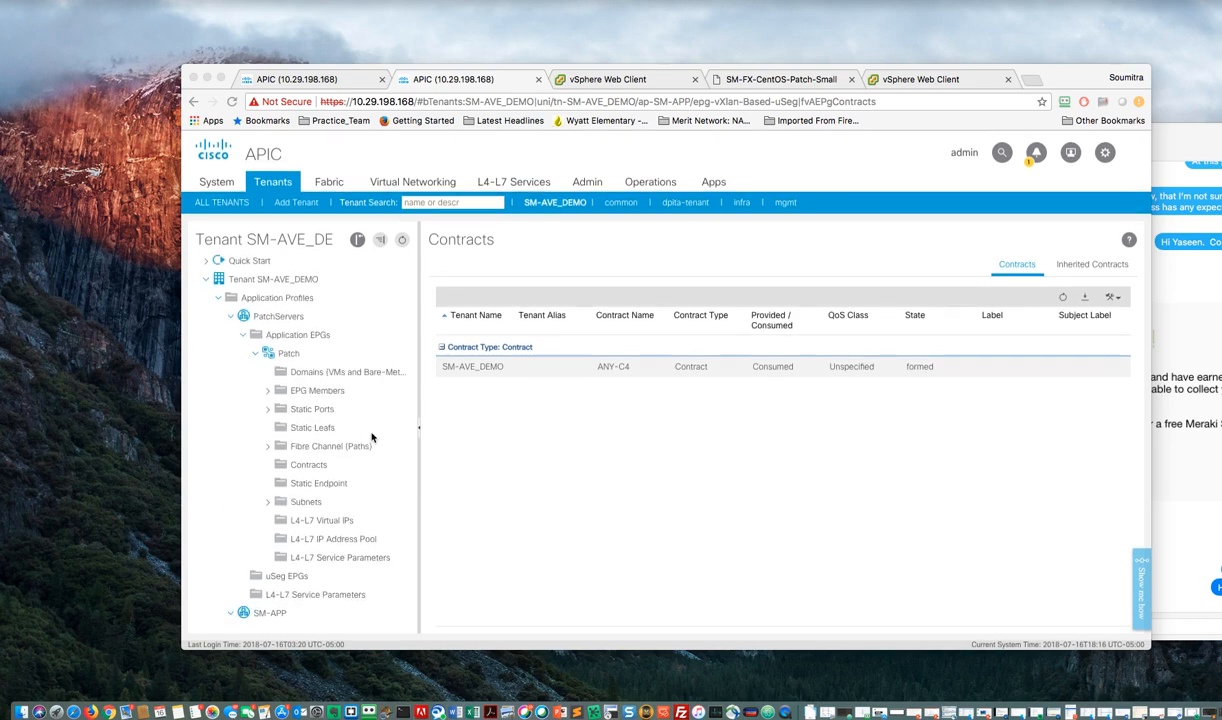
pyautogui.scroll(-10, 371, 437)
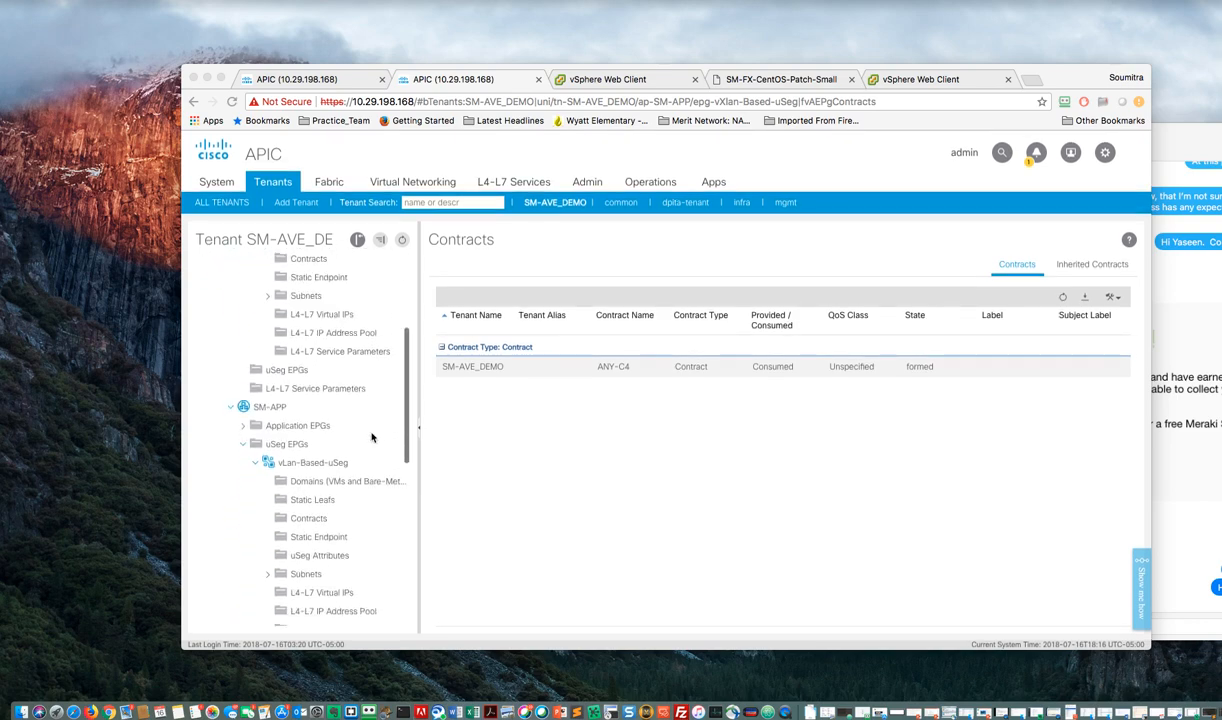
pyautogui.scroll(-4, 371, 437)
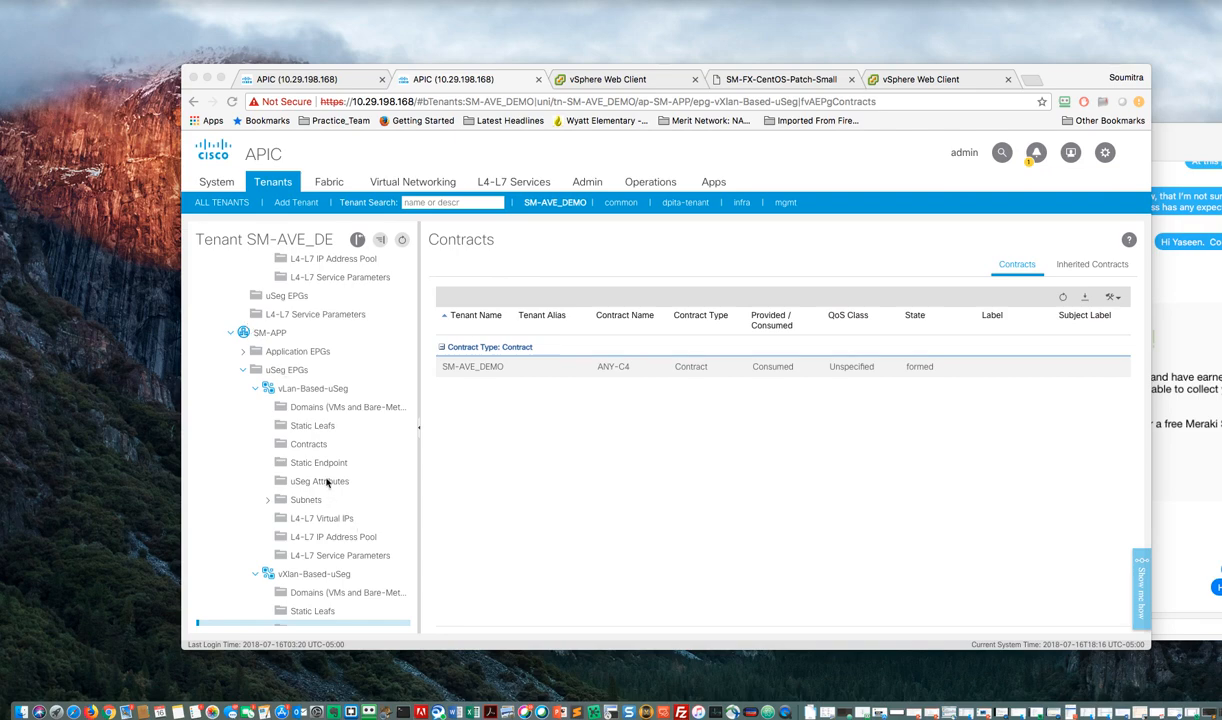
pyautogui.scroll(11, 326, 482)
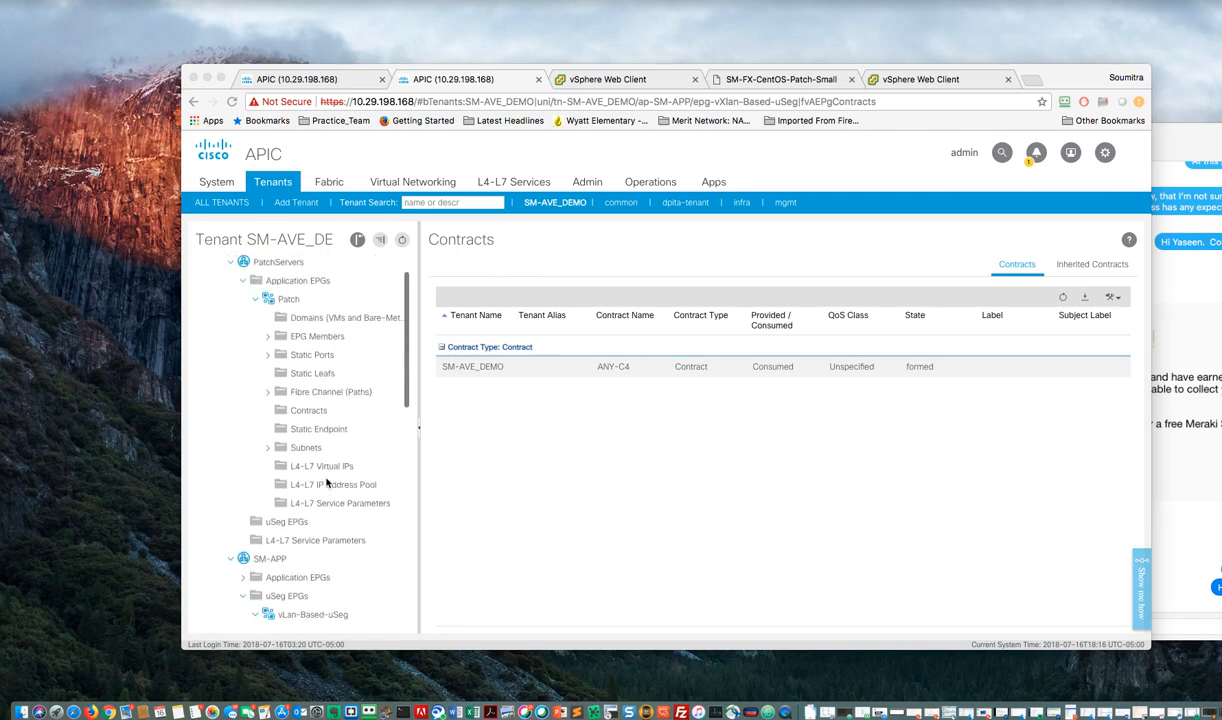
pyautogui.scroll(-2, 326, 482)
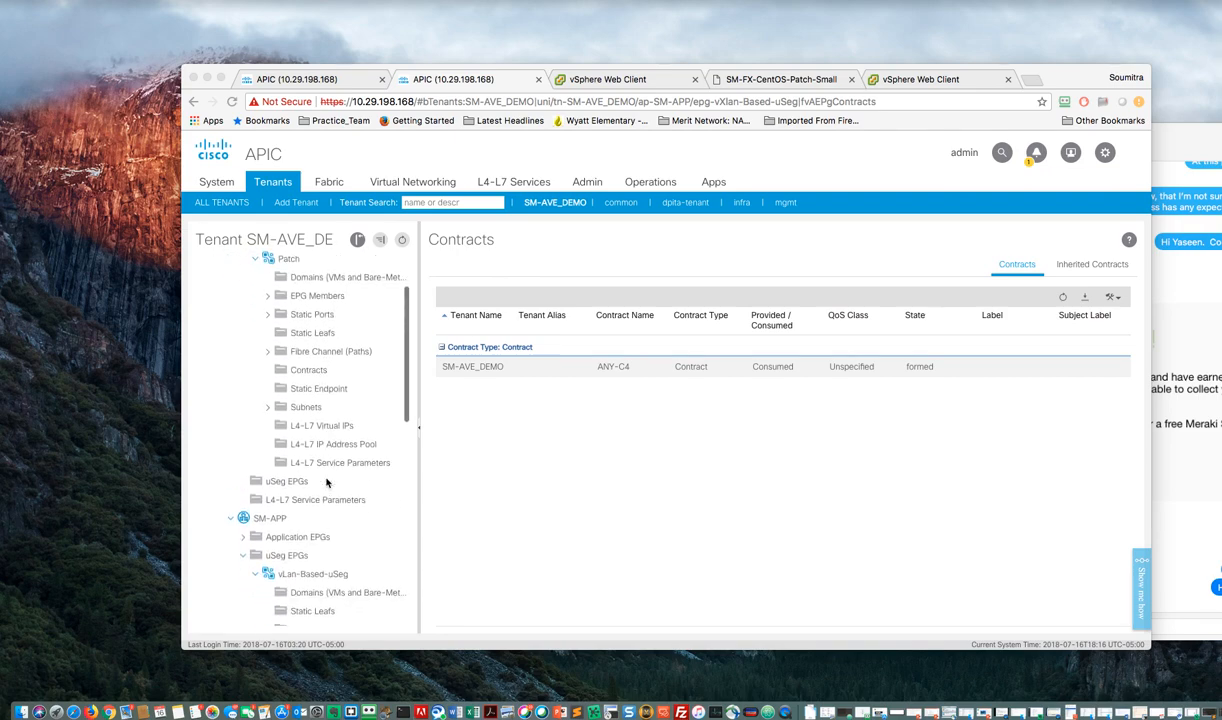
pyautogui.click(244, 541)
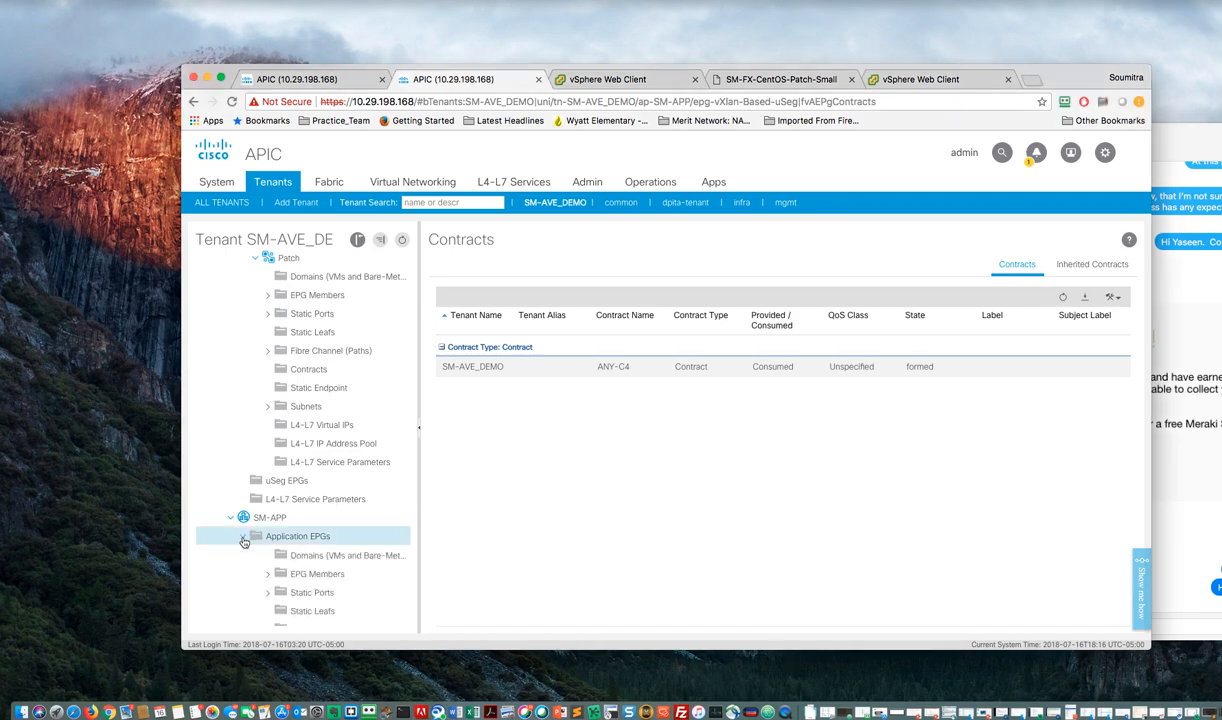
pyautogui.scroll(-5, 319, 545)
pyautogui.scroll(-10, 316, 543)
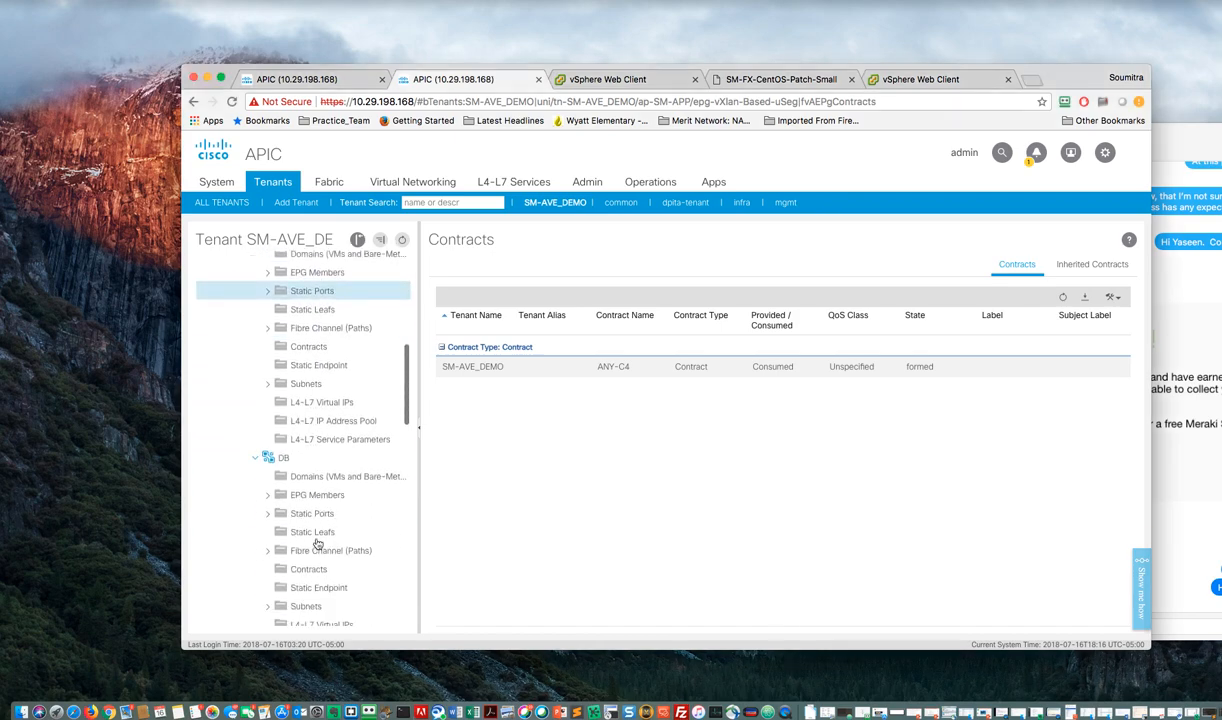
pyautogui.scroll(-4, 317, 543)
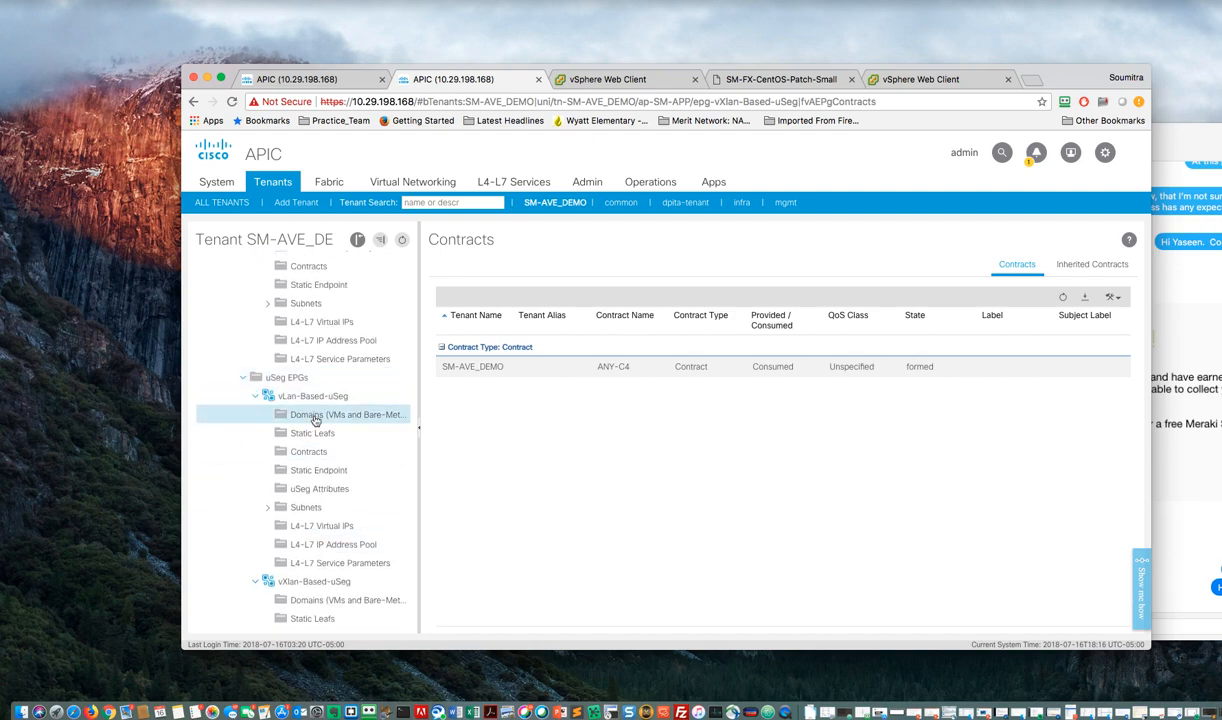
pyautogui.click(330, 490)
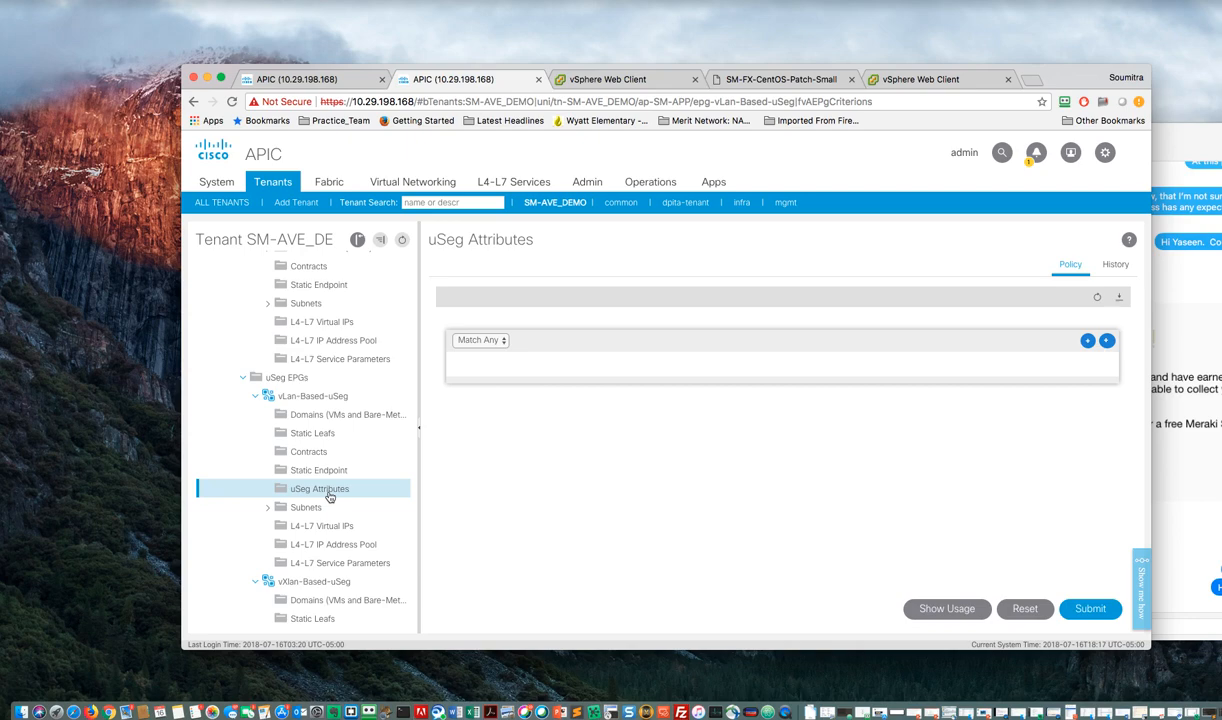
# - Add a uSeg attribute to the vLan-Based-uSeg EPG matching VM Name Contains CentOS and submit the changes
pyautogui.click(1086, 341)
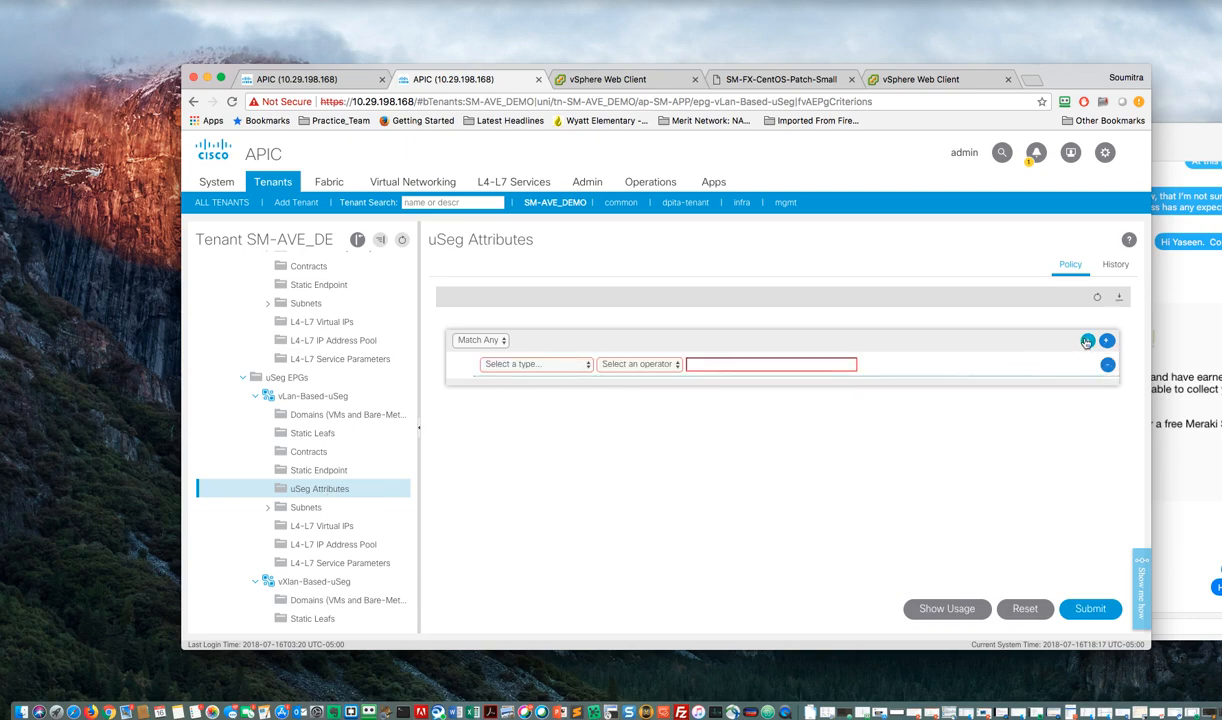
pyautogui.click(589, 365)
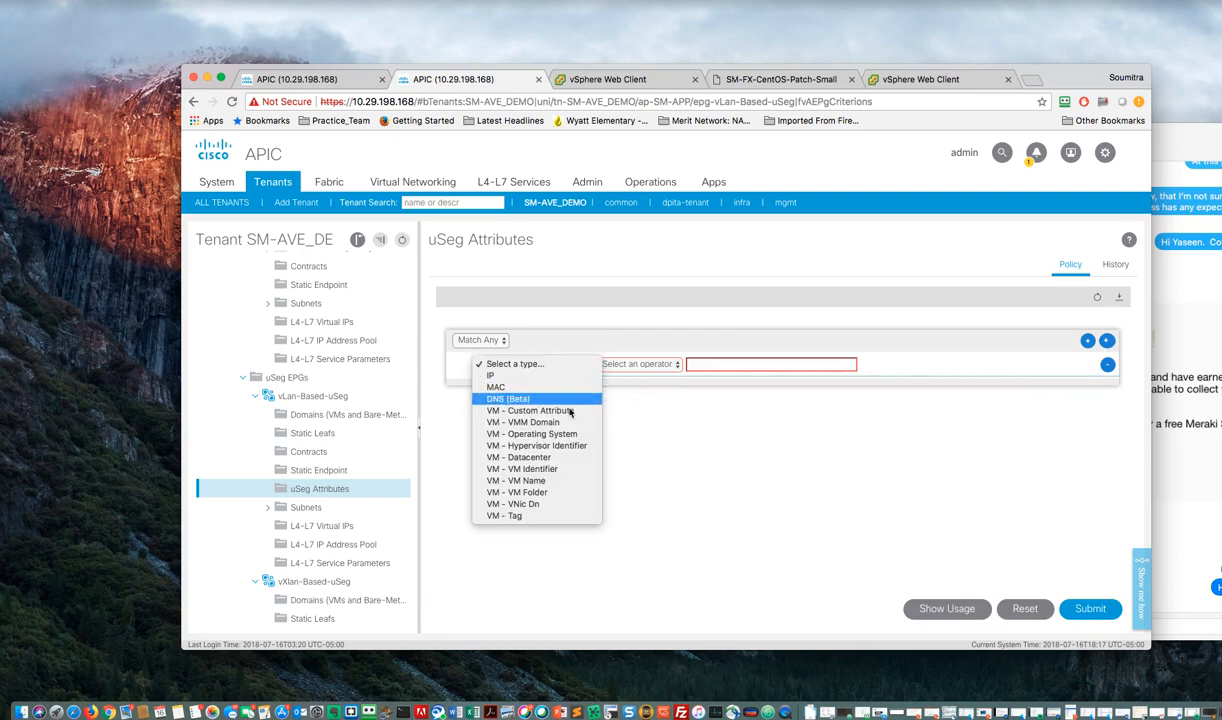
pyautogui.click(543, 482)
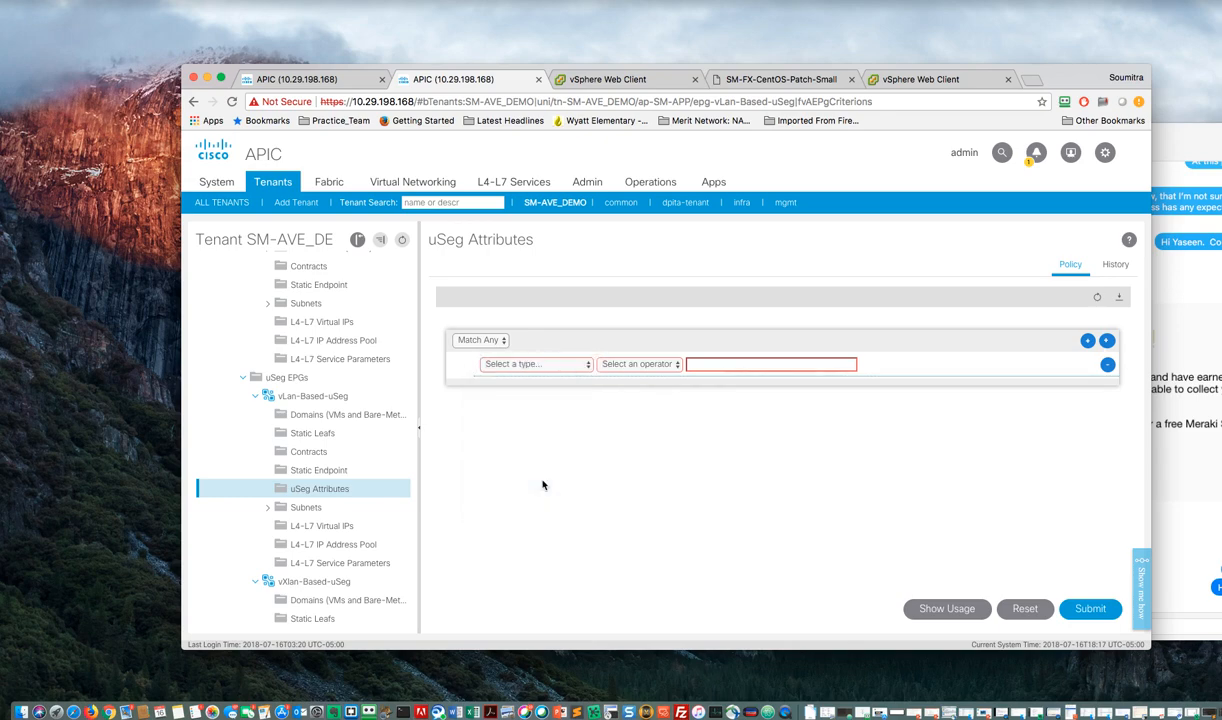
pyautogui.click(654, 364)
pyautogui.click(648, 386)
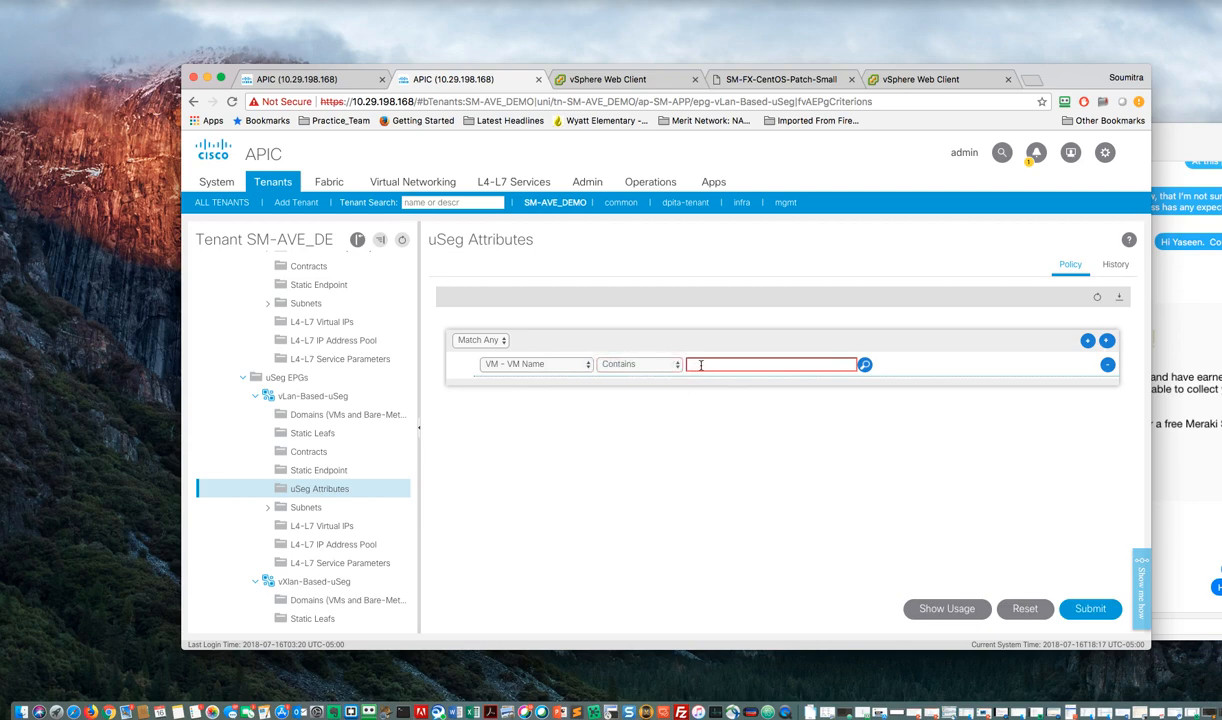
pyautogui.write('CentOS')
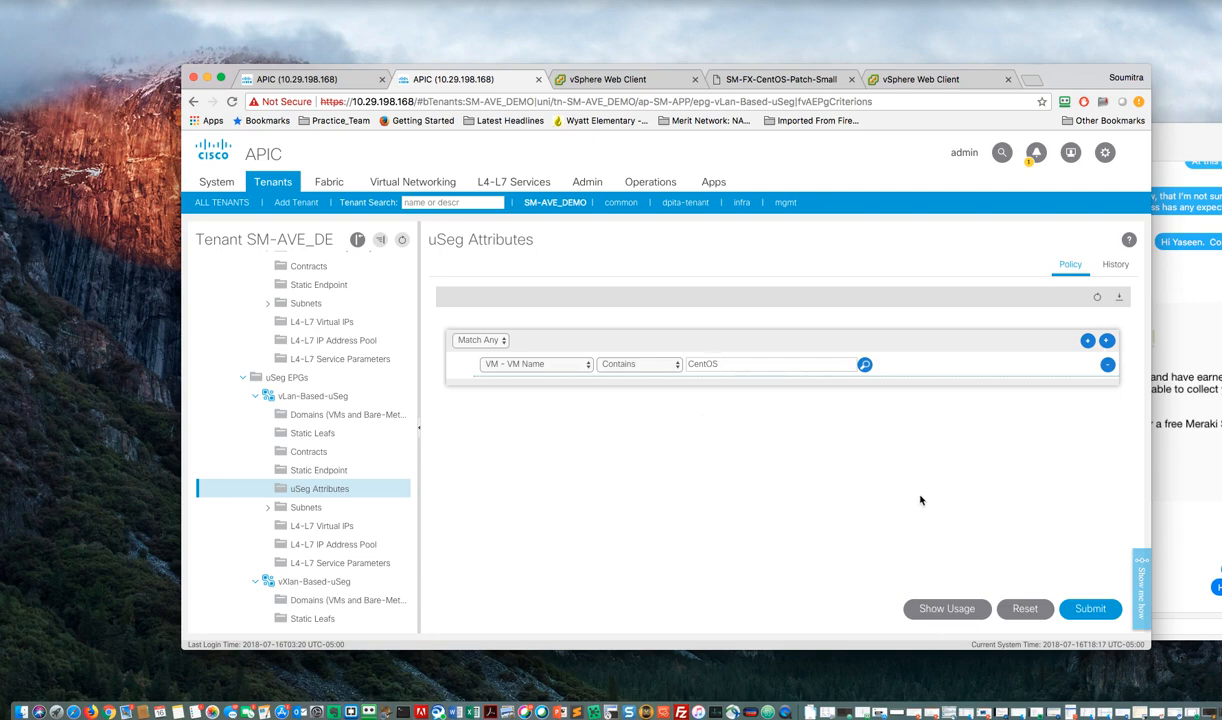
pyautogui.click(1090, 609)
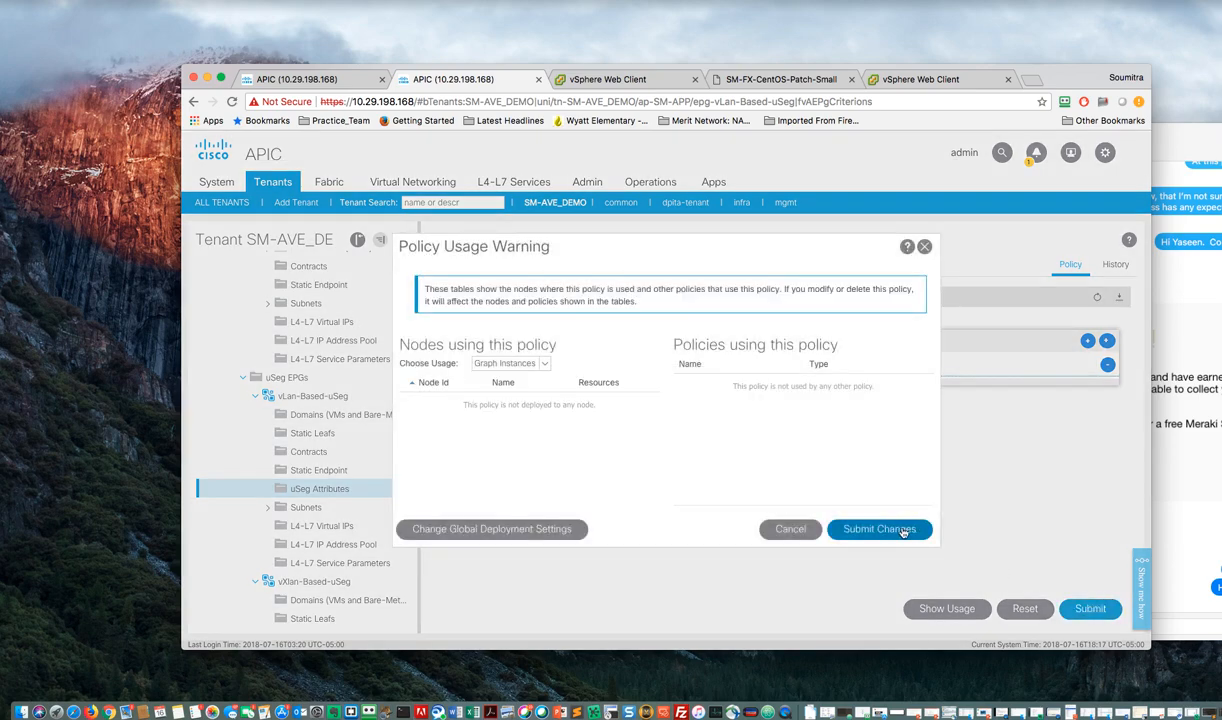
pyautogui.click(898, 530)
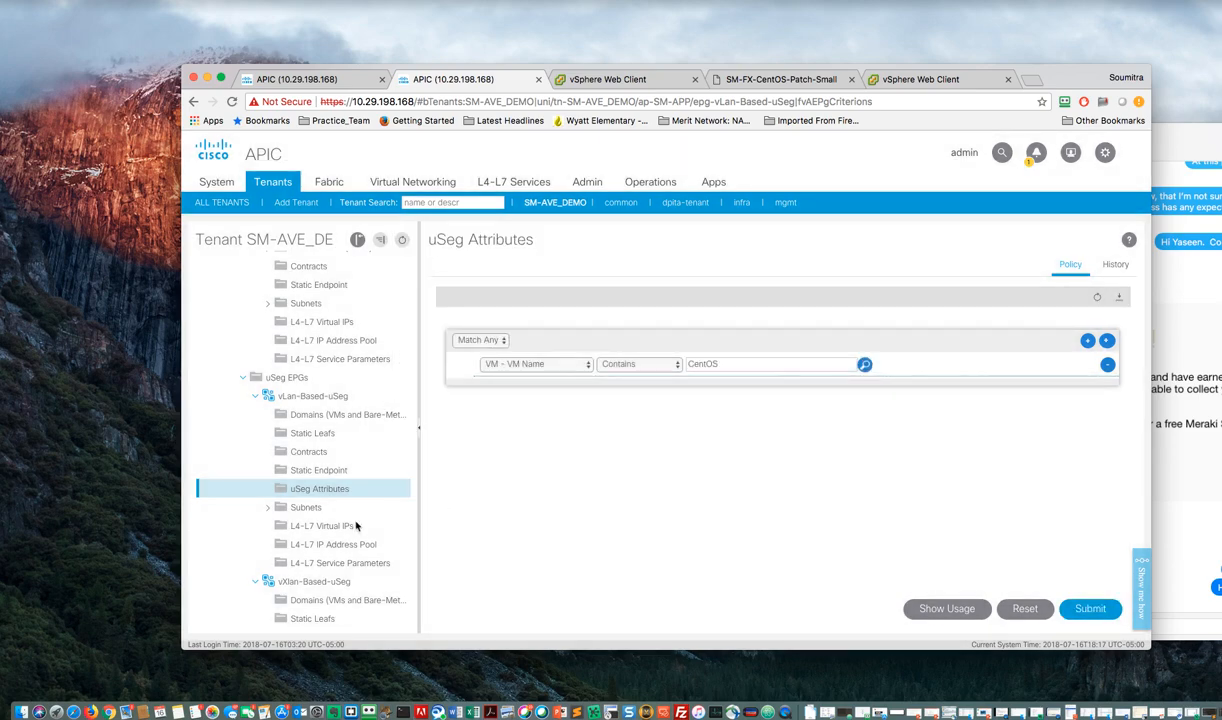
# - Add a uSeg attribute to the vXlan-Based-uSeg EPG matching VM Name Contains CentOS and submit the changes
pyautogui.scroll(-3, 337, 531)
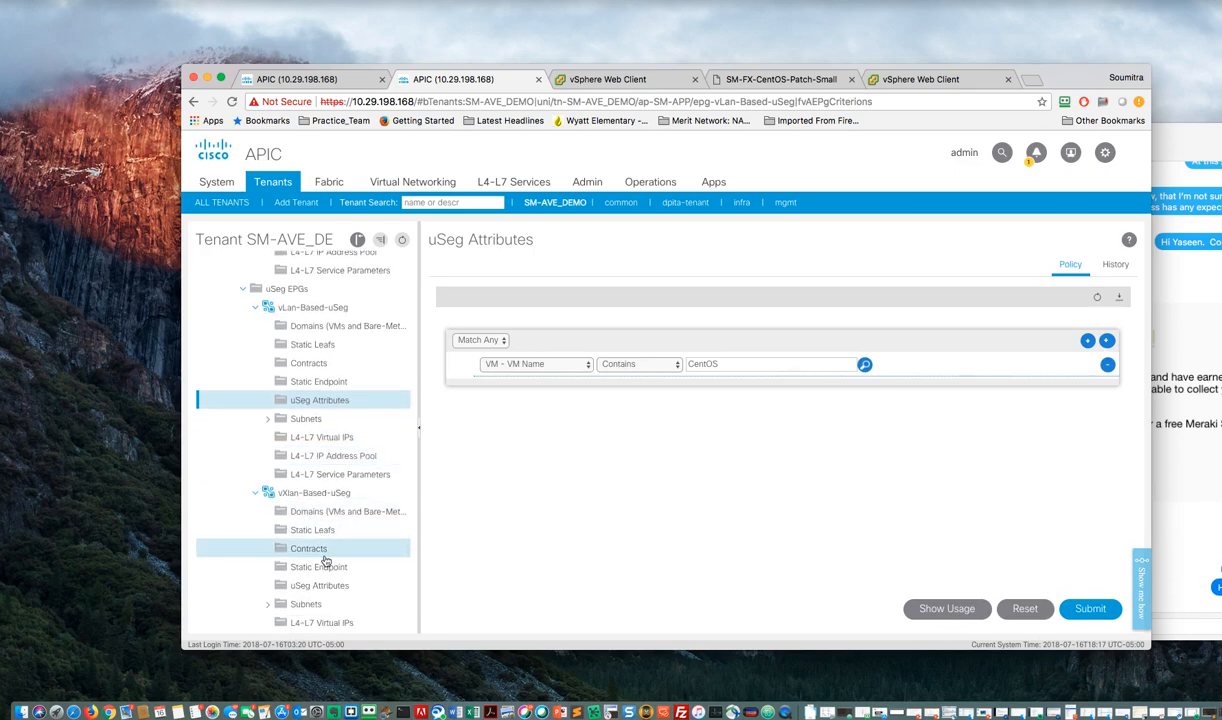
pyautogui.scroll(-2, 323, 555)
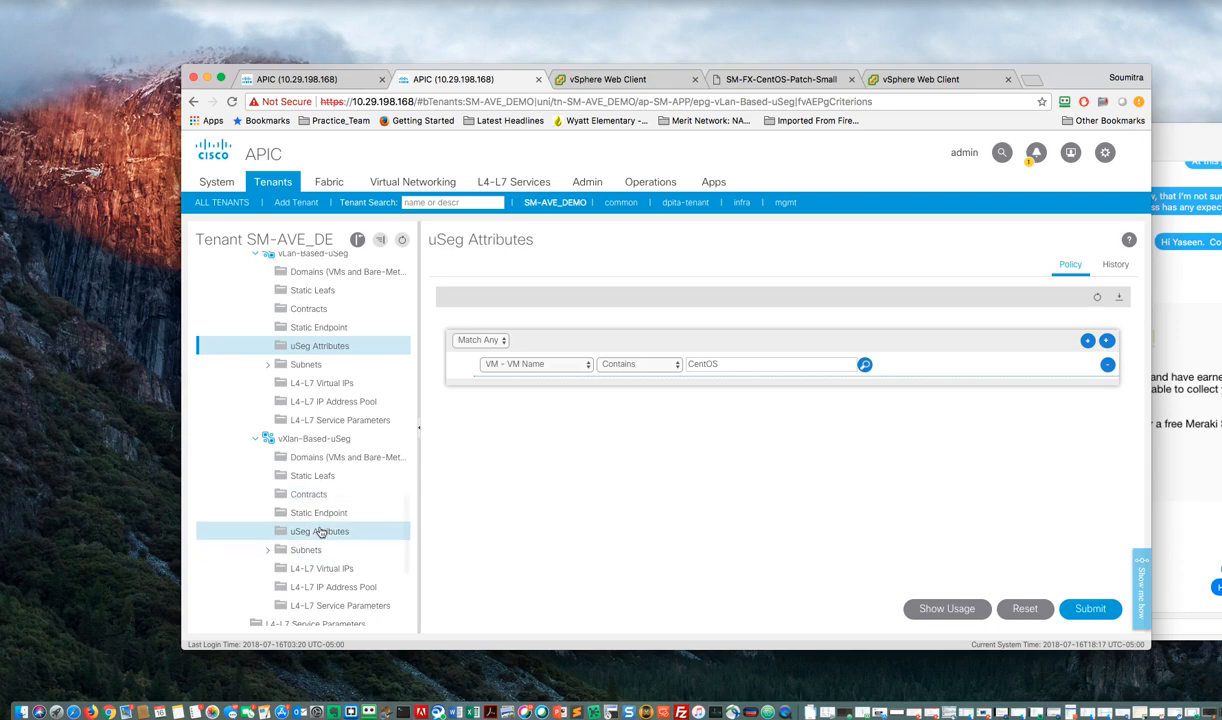
pyautogui.click(320, 532)
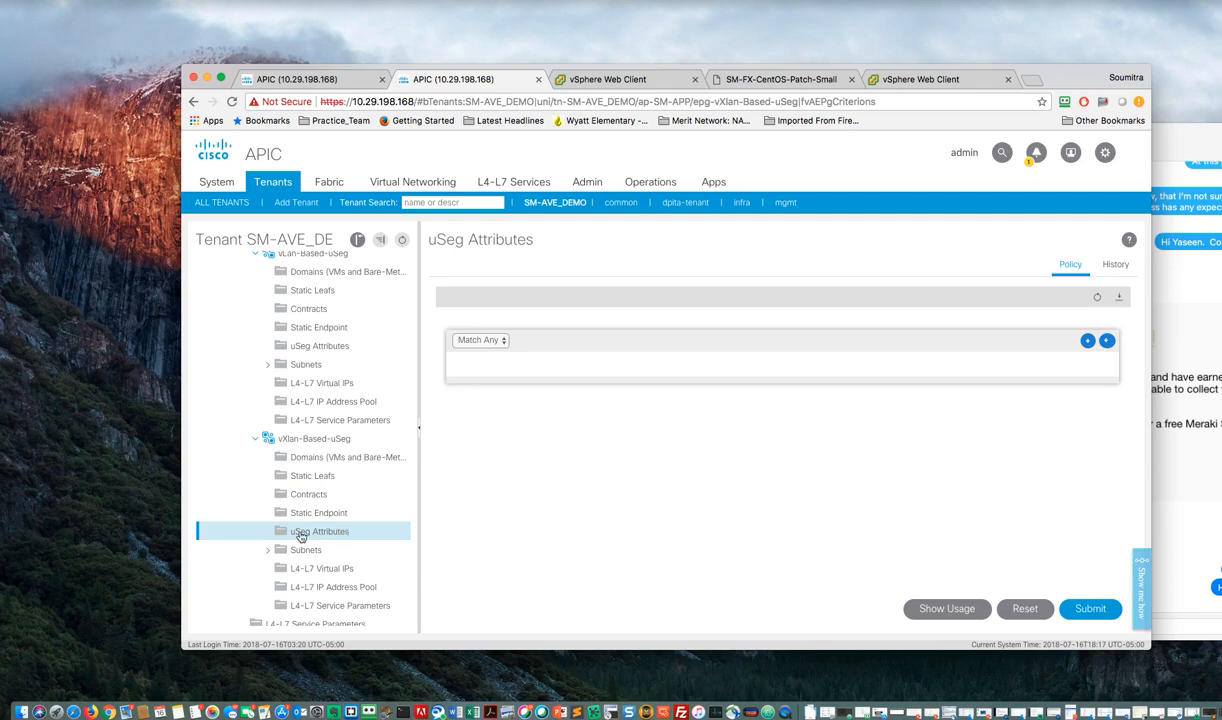
pyautogui.click(1087, 341)
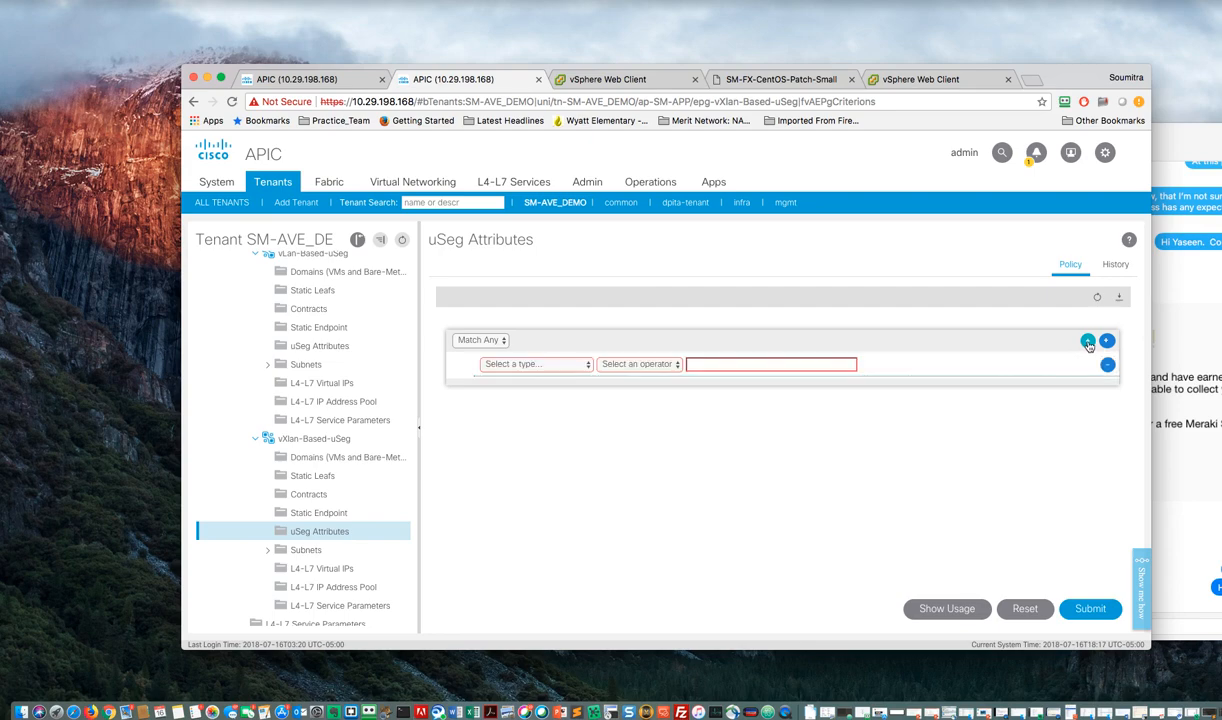
pyautogui.click(589, 366)
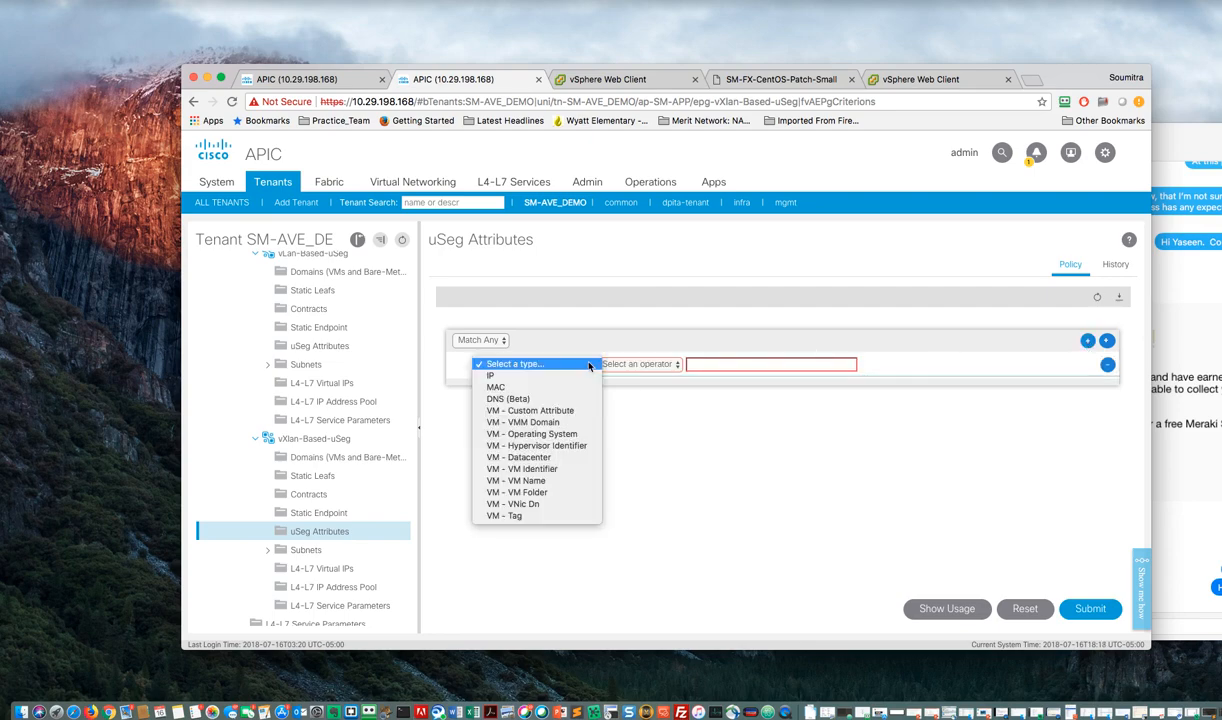
pyautogui.click(538, 484)
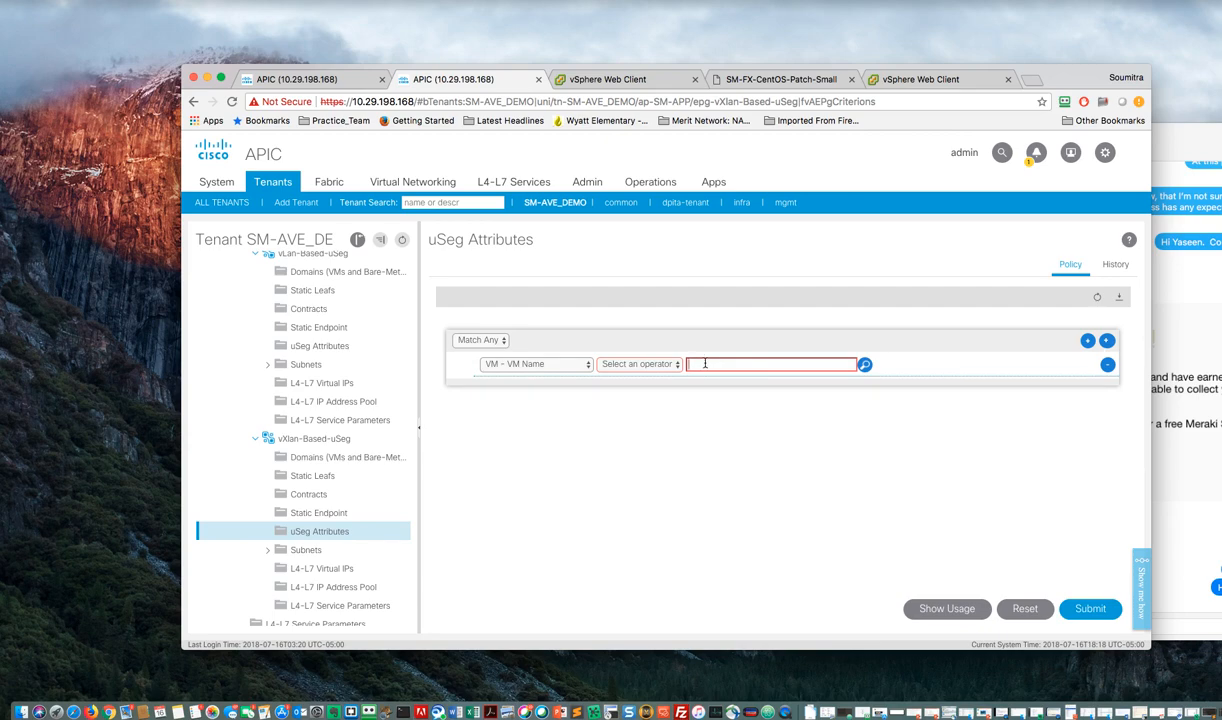
pyautogui.click(640, 364)
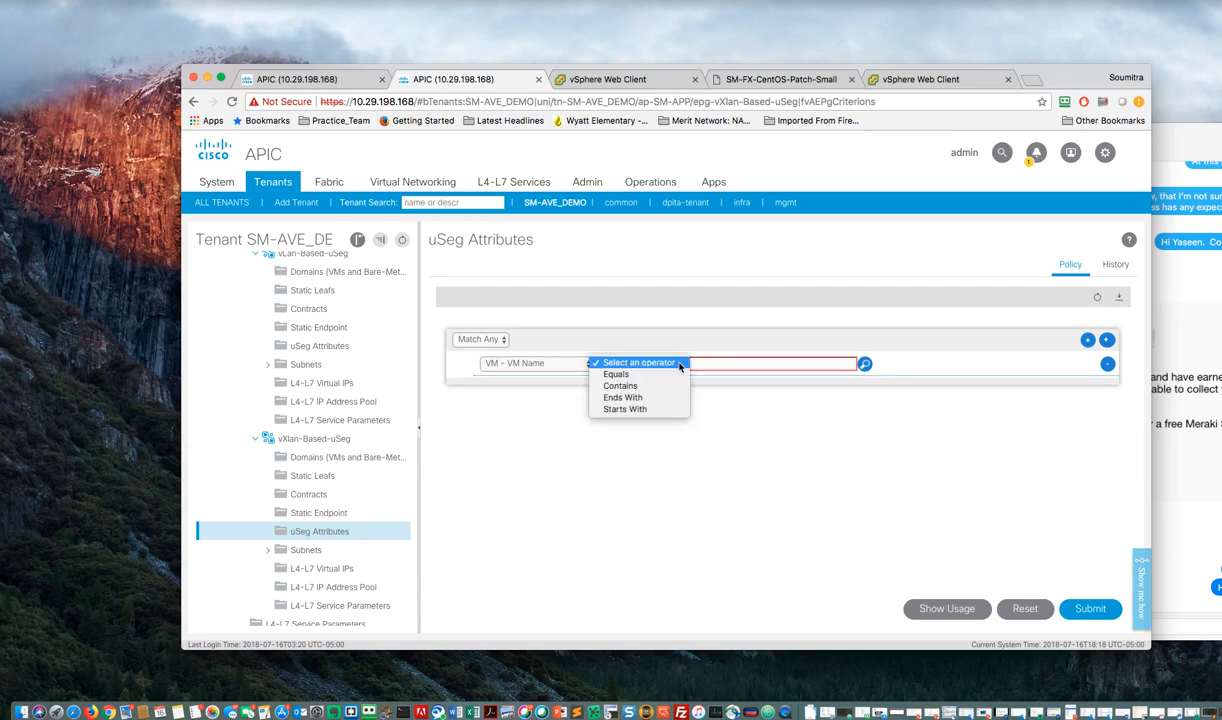
pyautogui.click(630, 387)
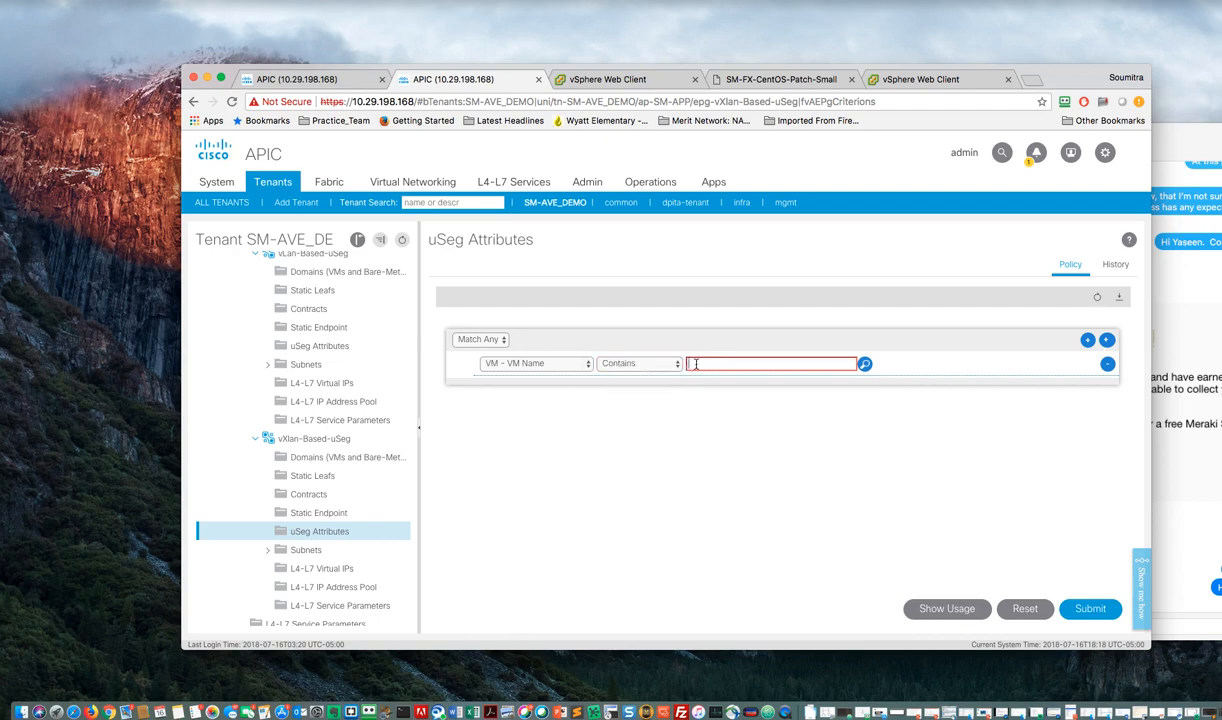
pyautogui.write('CentOS')
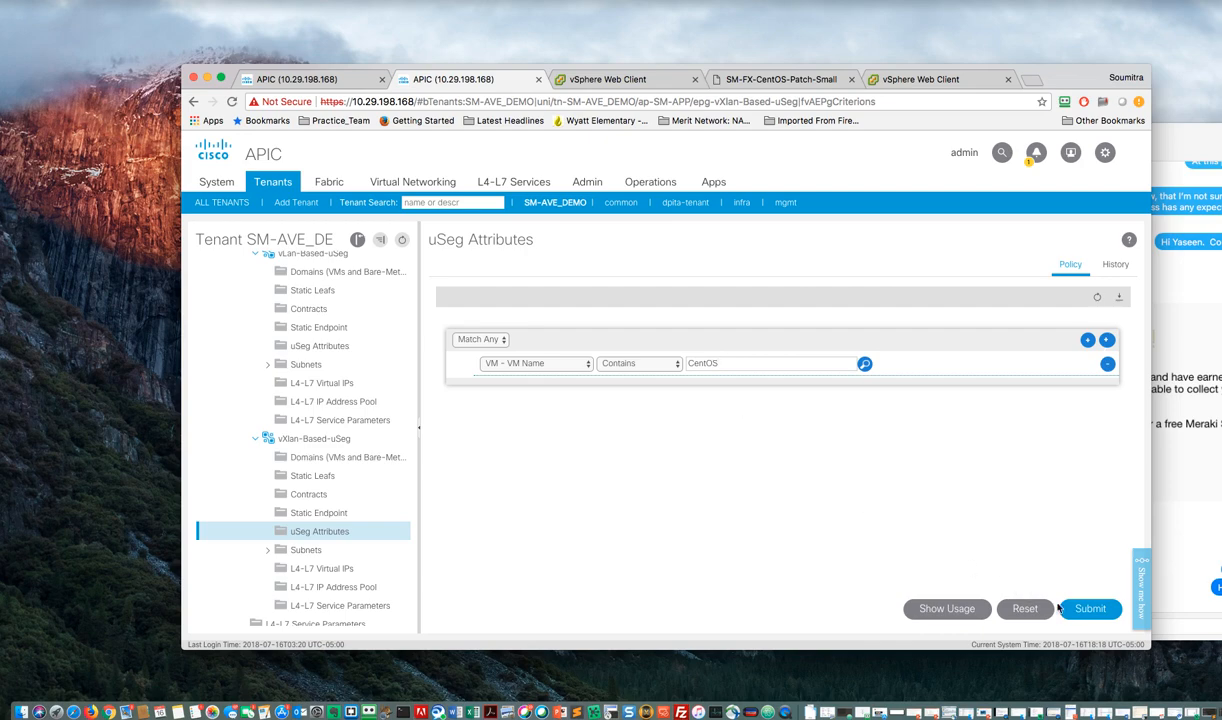
pyautogui.click(1090, 609)
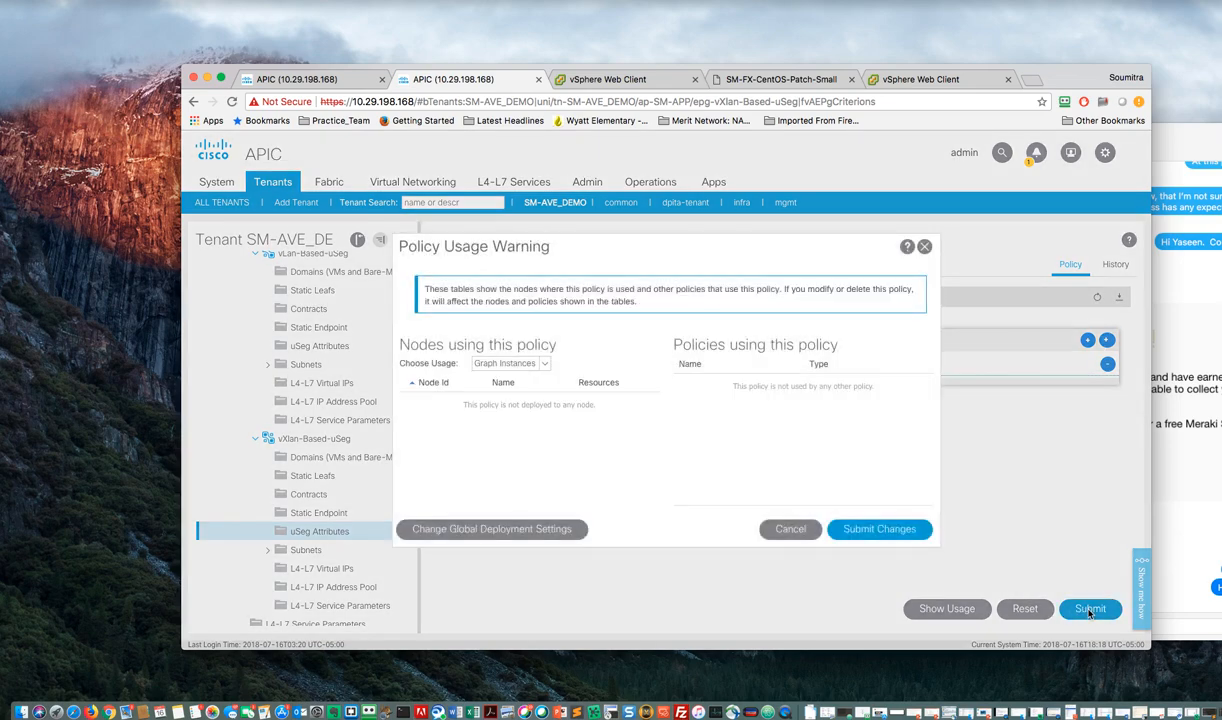
pyautogui.click(898, 536)
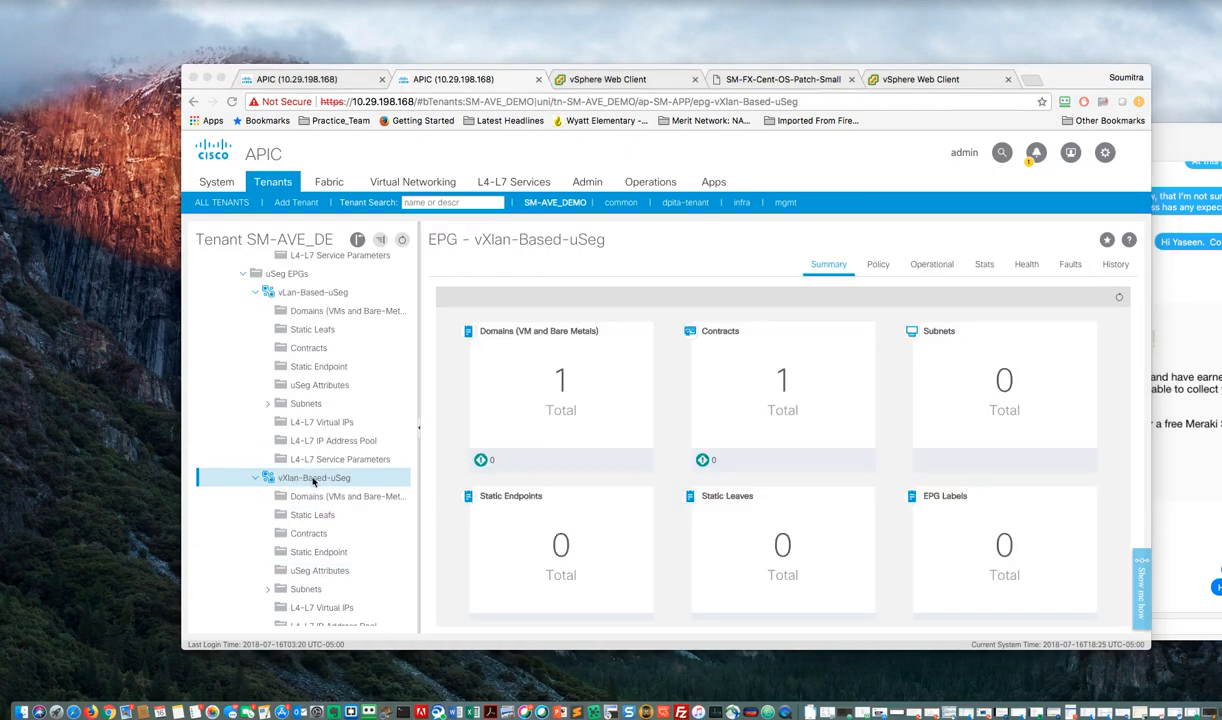
# - Examine the operational client end-points of the vXlan-Based-uSeg EPG and of the vLan-Based-uSeg EPG
pyautogui.click(313, 481)
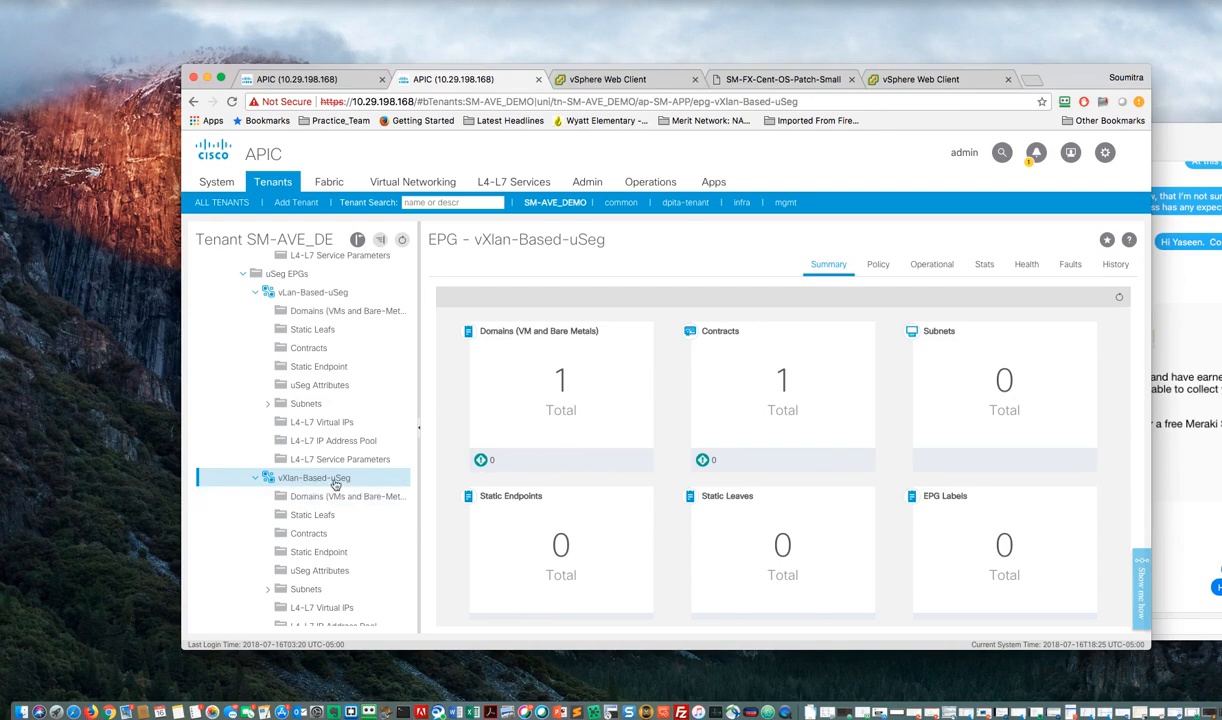
pyautogui.click(932, 264)
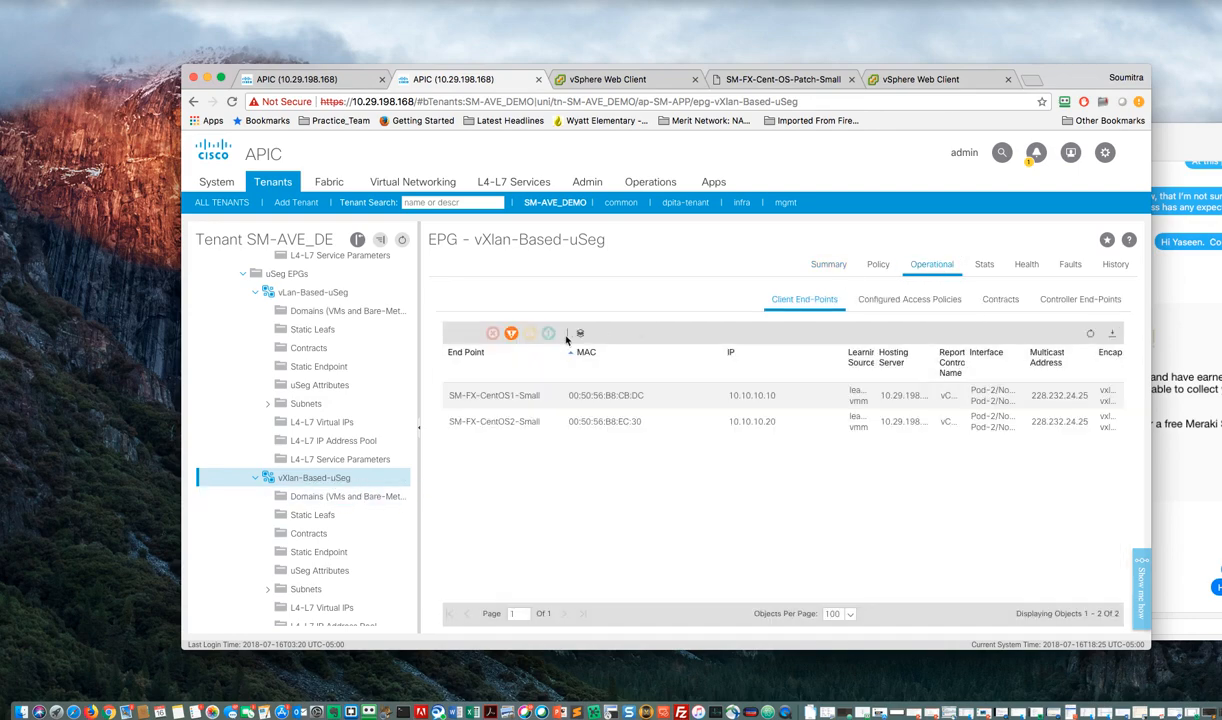
pyautogui.click(313, 292)
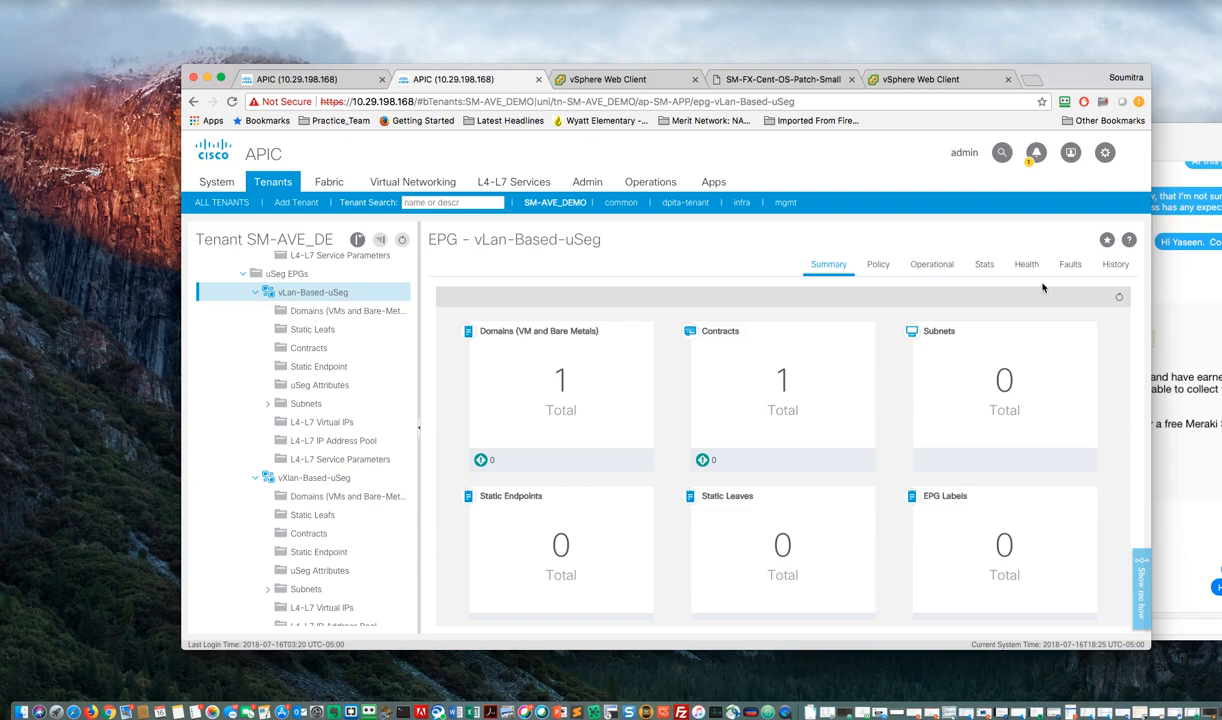
pyautogui.click(935, 267)
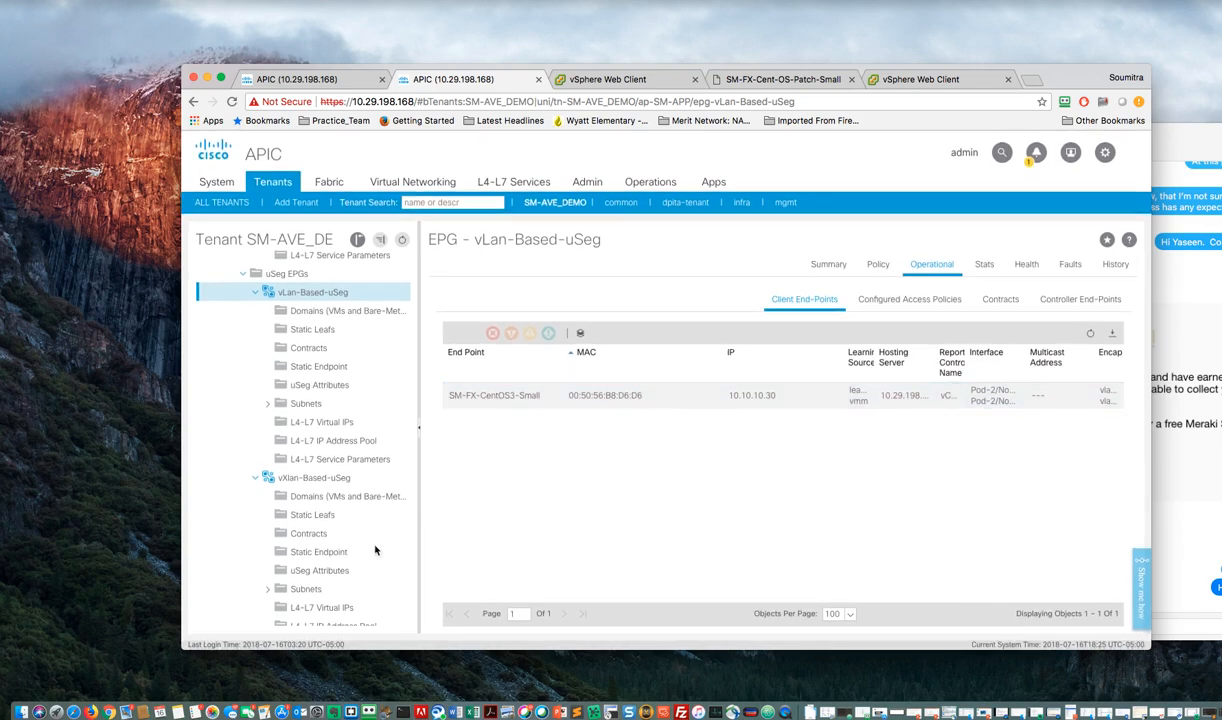
pyautogui.click(84, 326)
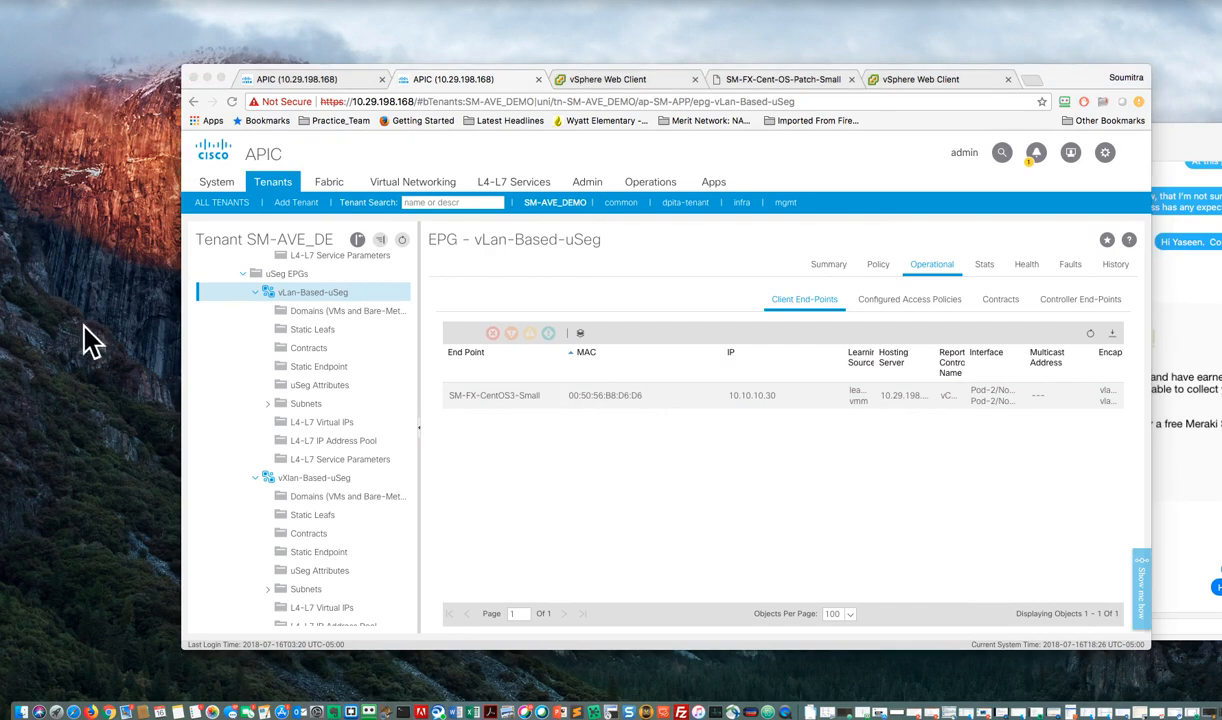
# - Open the SM-FX-Cent-OS-Patch-Small console and review the MicroSegmentation slide in PowerPoint before returning to the console
pyautogui.click(748, 80)
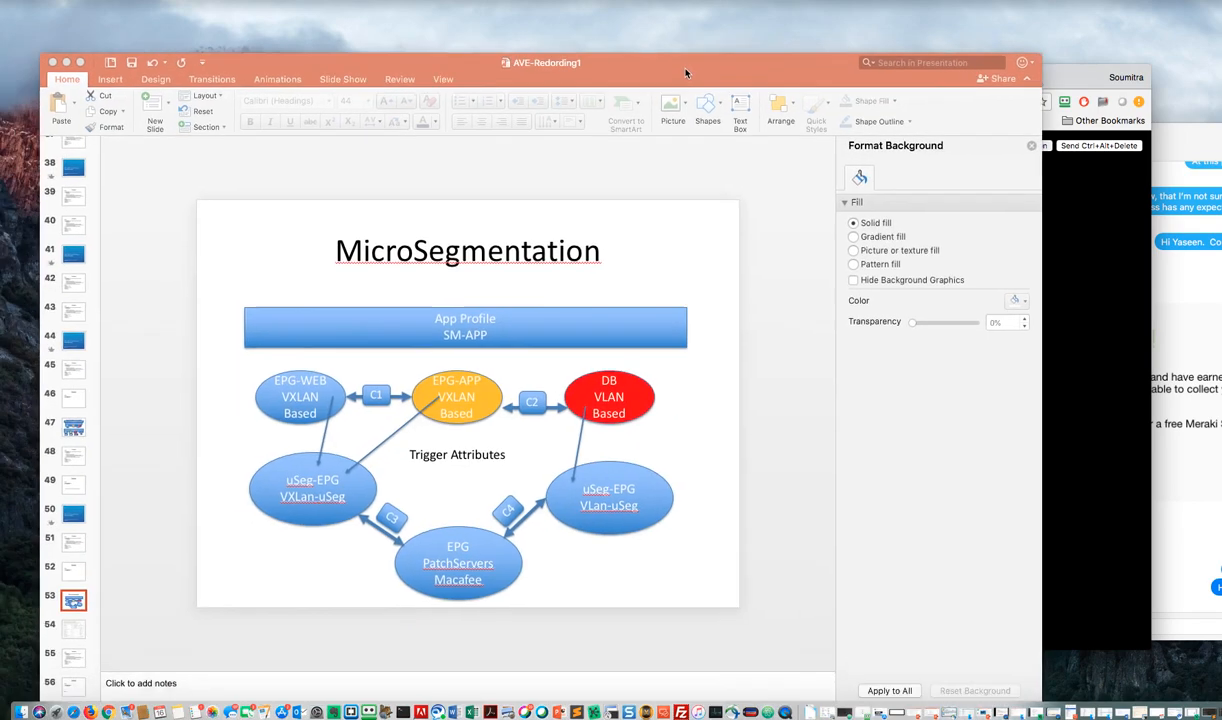
pyautogui.moveTo(687, 73); pyautogui.dragTo(728, 40)
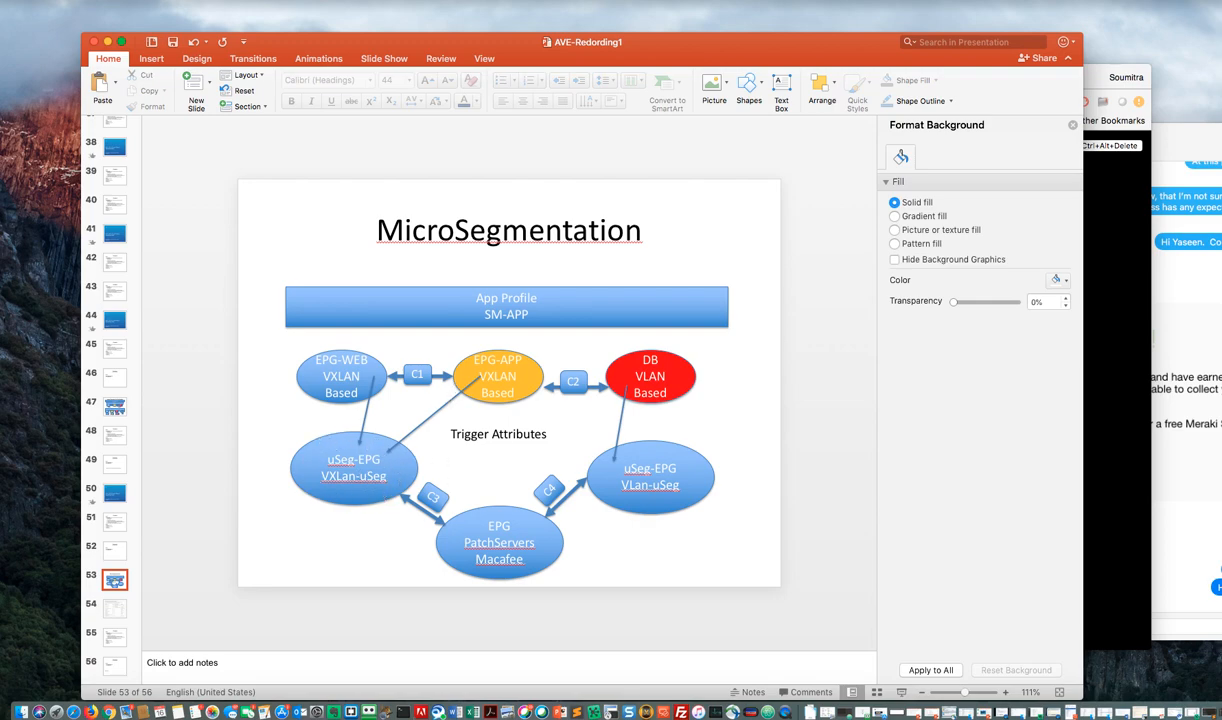
pyautogui.press('super+Tab')
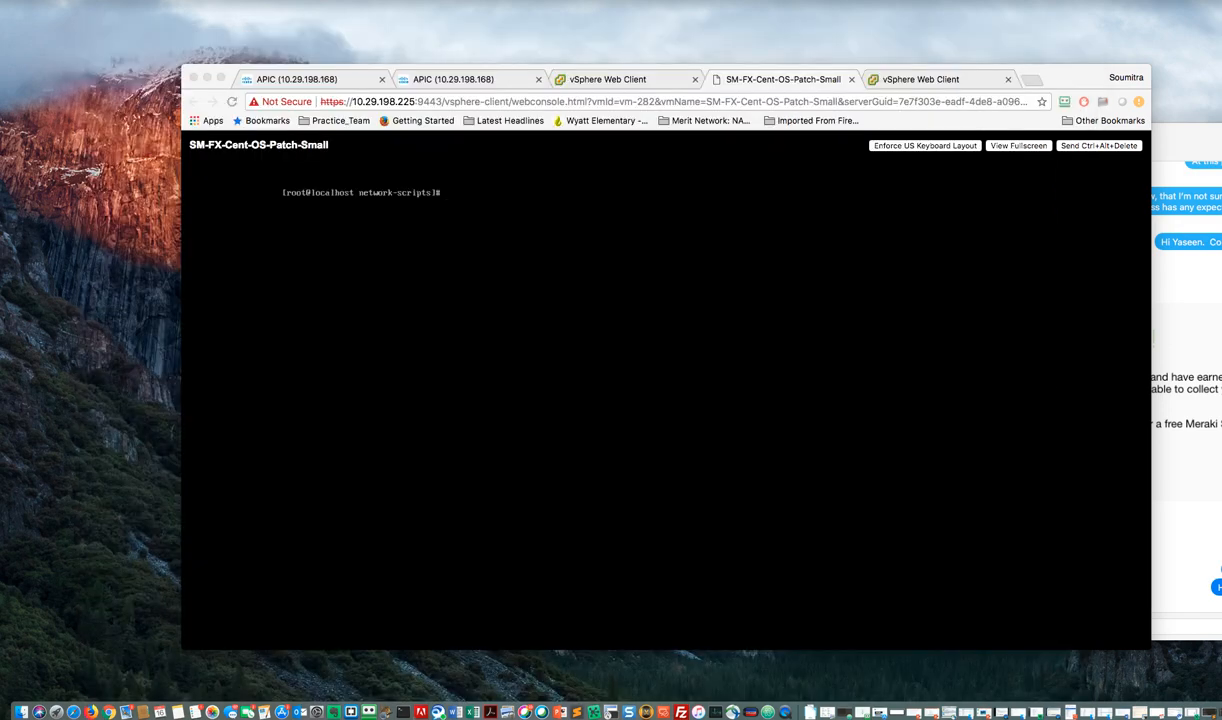
# - Ping 10.10.10.10 from the SM-FX-Cent-OS-Patch-Small console and stop it after a few replies
pyautogui.click(455, 402)
pyautogui.write('ping')
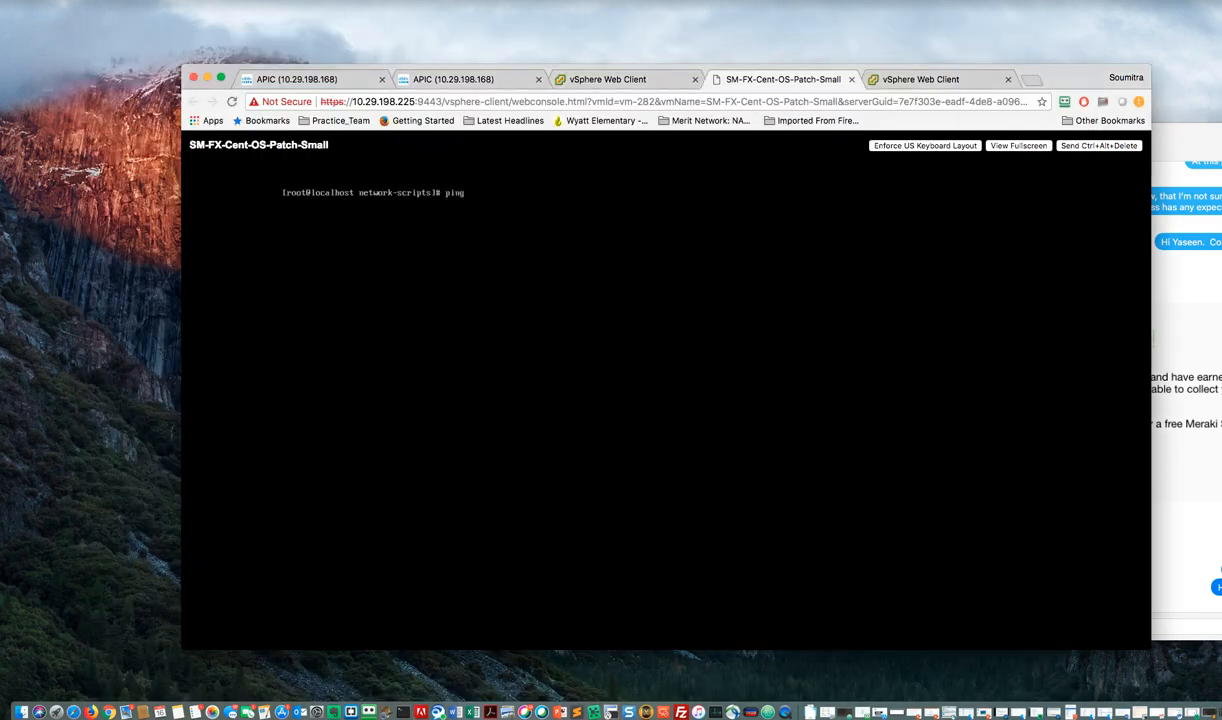
pyautogui.write(' 10.10.10.10')
pyautogui.press('Return')
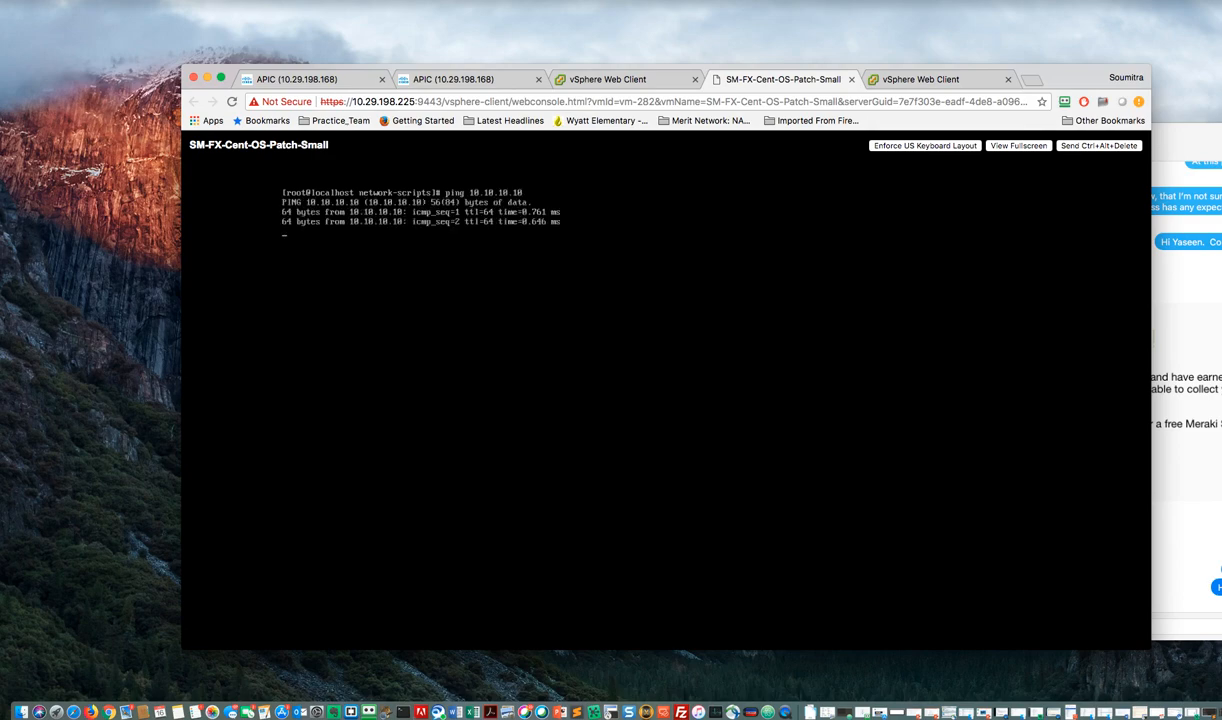
pyautogui.hotkey('ctrl', 'c')
pyautogui.press('Up')
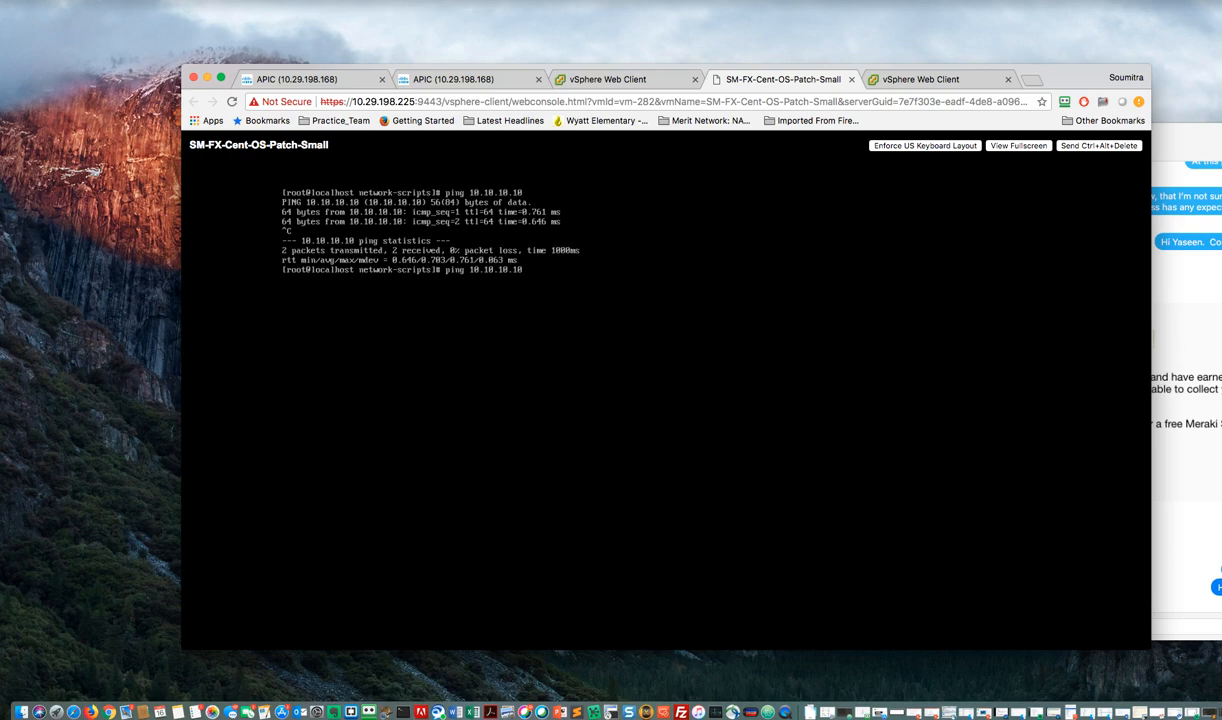
pyautogui.press('BackSpace')
pyautogui.press('BackSpace')
pyautogui.write('2')
pyautogui.press('Return')
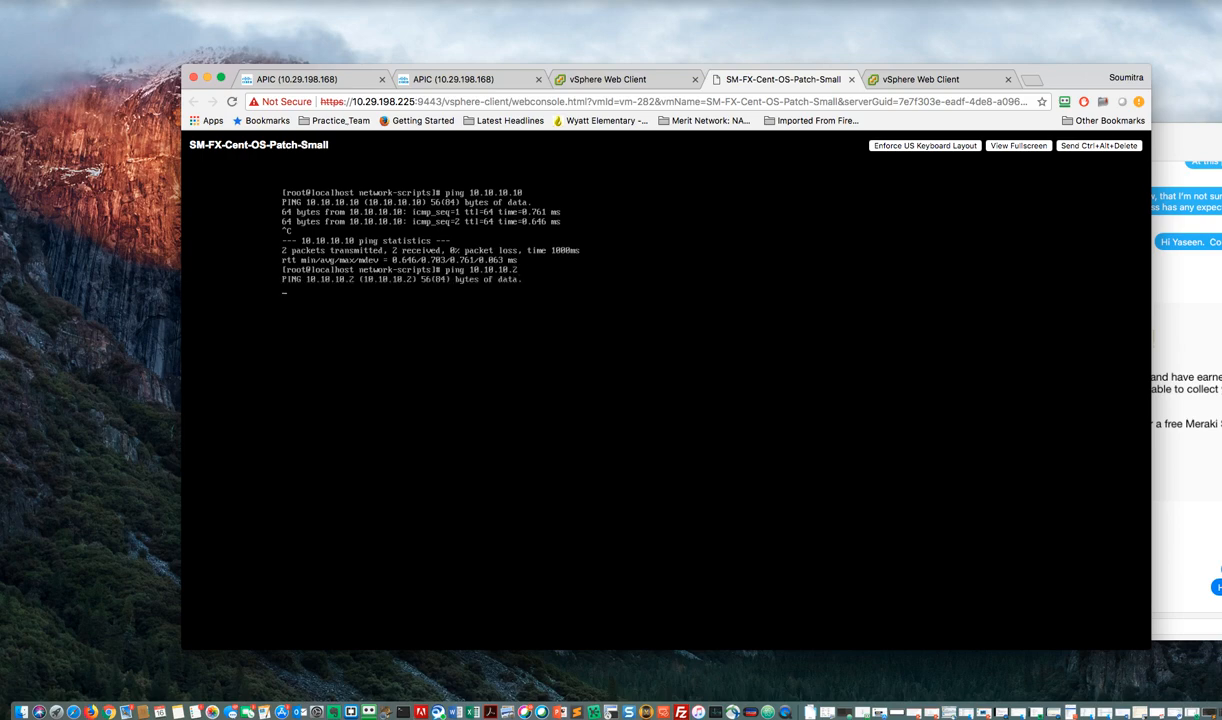
pyautogui.hotkey('ctrl', 'c')
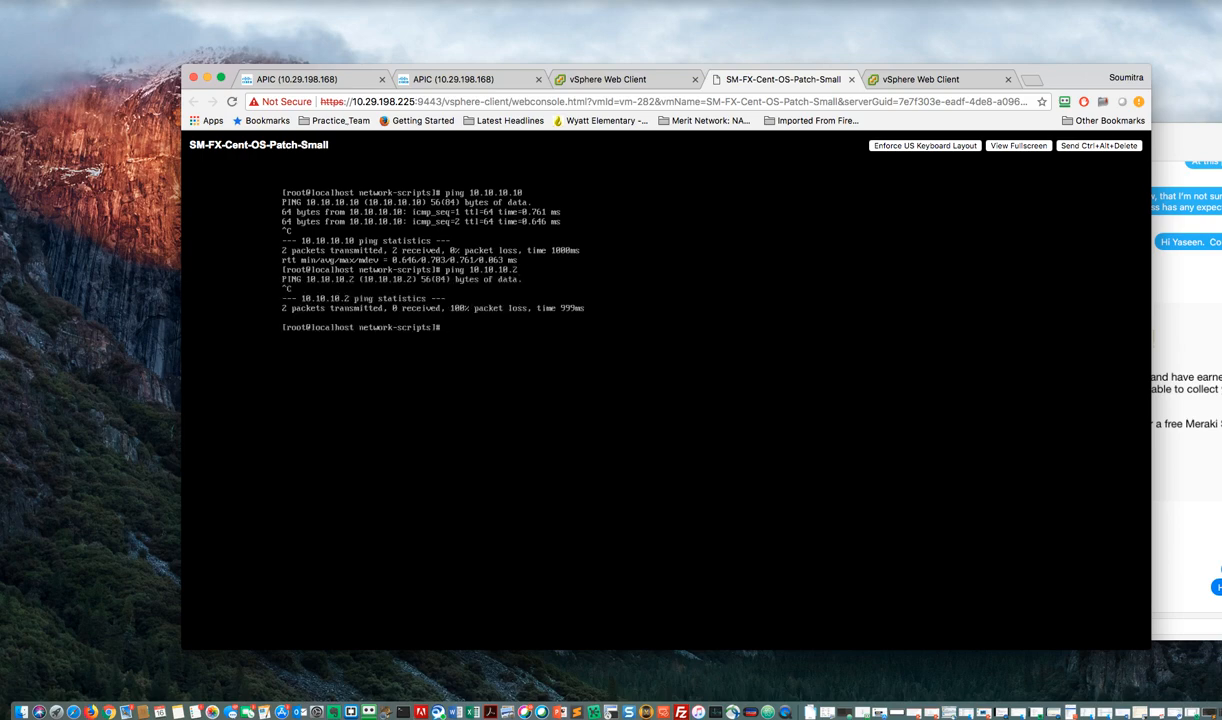
# - Ping 10.10.10.20 from the patch server console and stop it after a few replies
pyautogui.press('Up')
pyautogui.write('0')
pyautogui.press('Return')
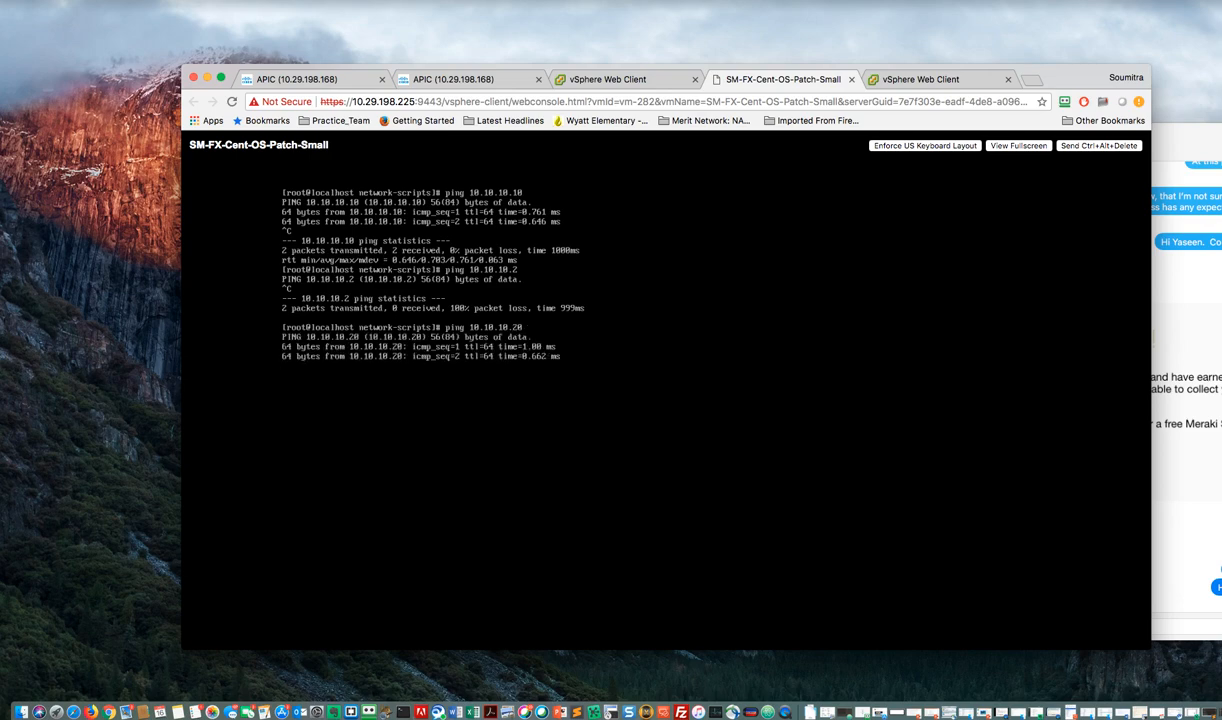
pyautogui.hotkey('ctrl', 'c')
# - Ping 10.10.10.30 from the patch server console and stop the ping
pyautogui.press('Up')
pyautogui.press('BackSpace')
pyautogui.press('BackSpace')
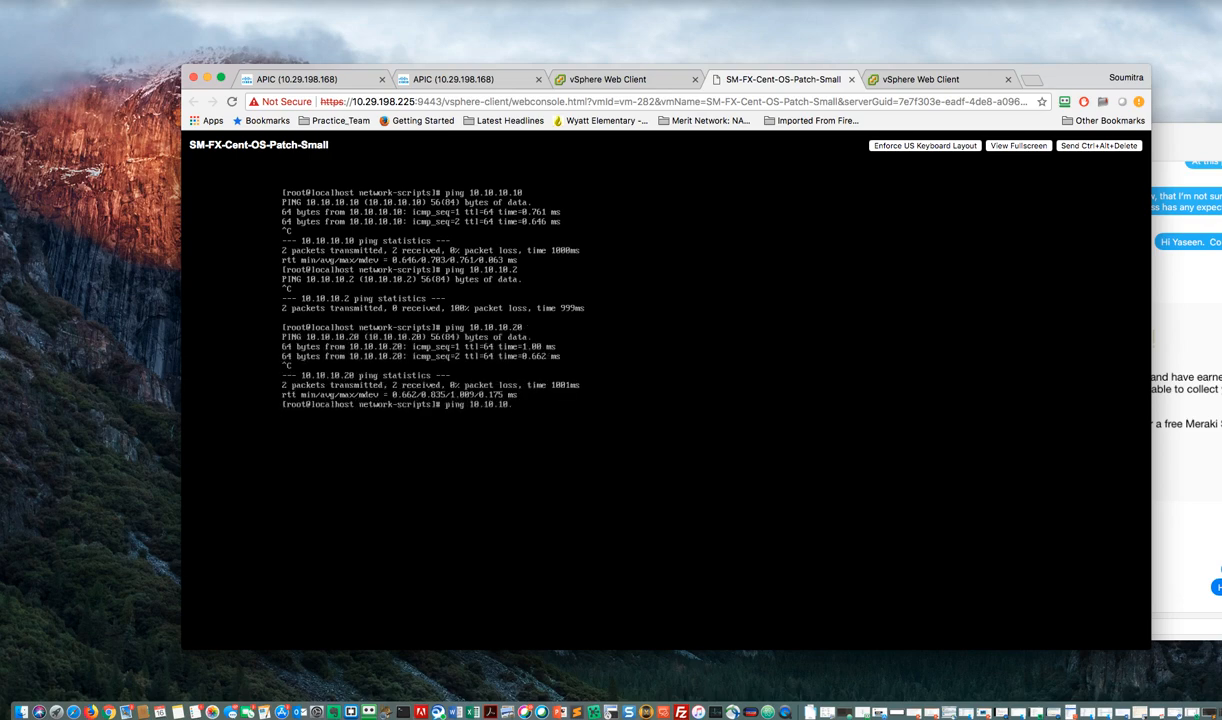
pyautogui.write('30')
pyautogui.press('Return')
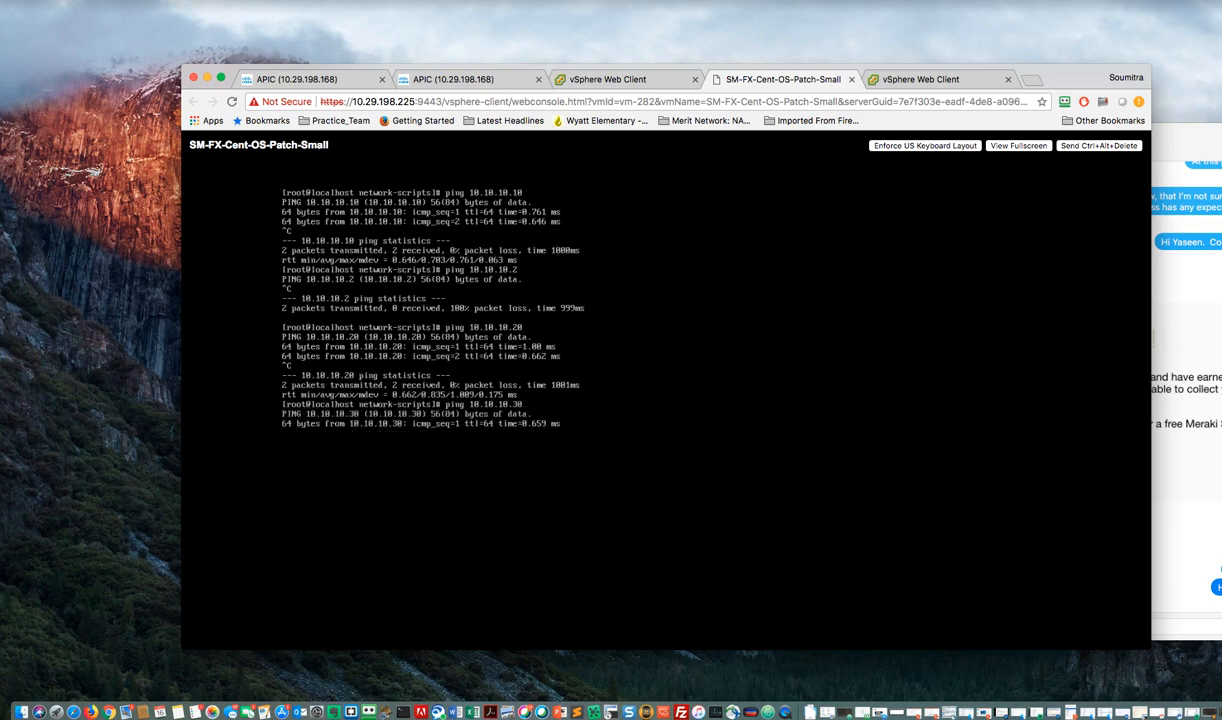
pyautogui.hotkey('ctrl', 'c')
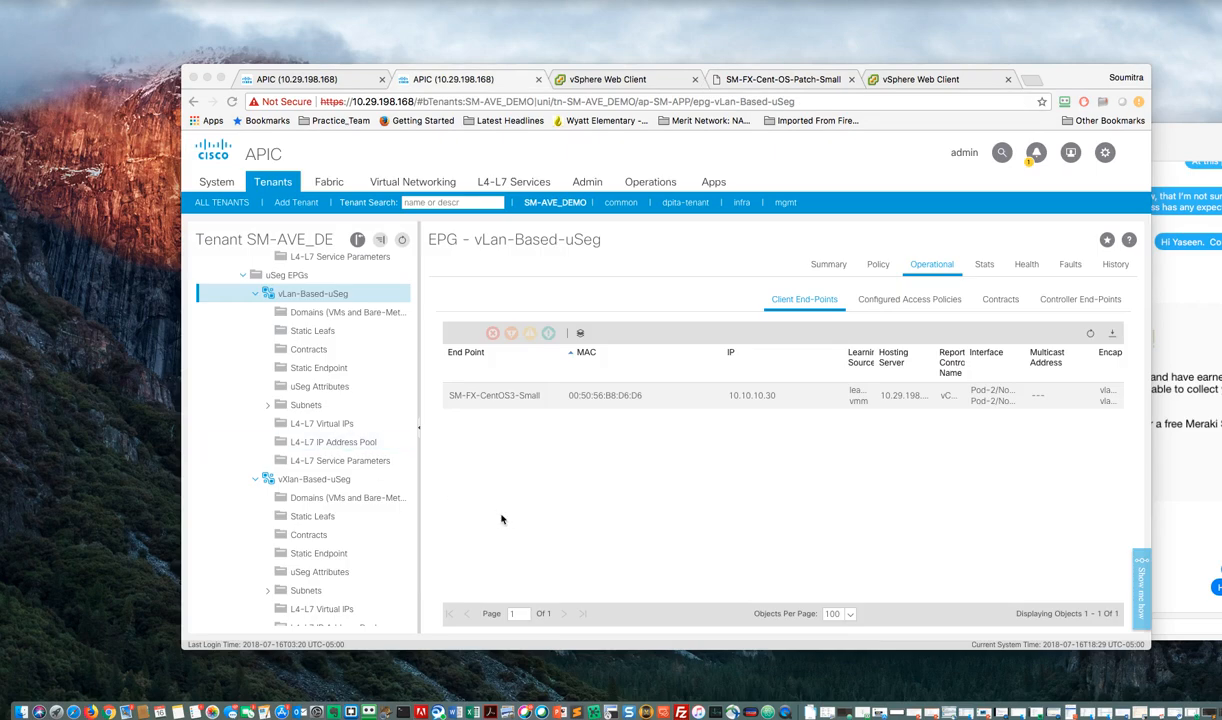
# - Remove the VM Name contains CentOS attribute from the vXlan-Based-uSeg EPG and submit the policy change
pyautogui.scroll(-5, 314, 515)
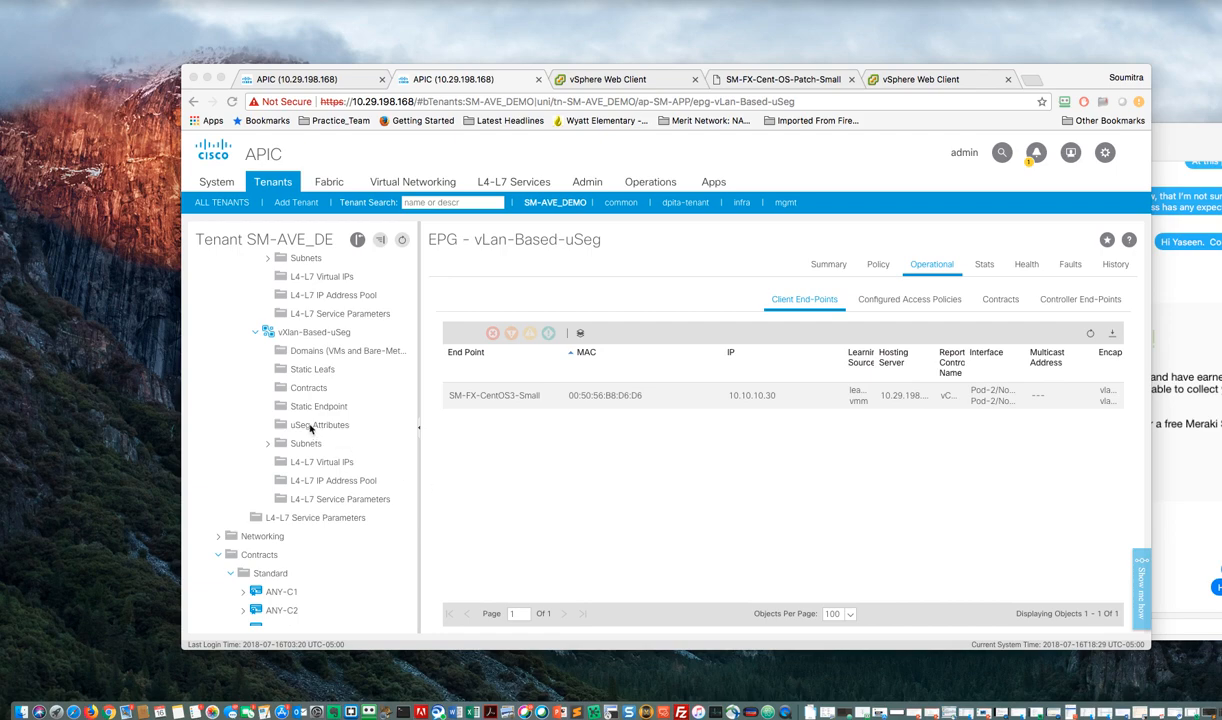
pyautogui.click(310, 428)
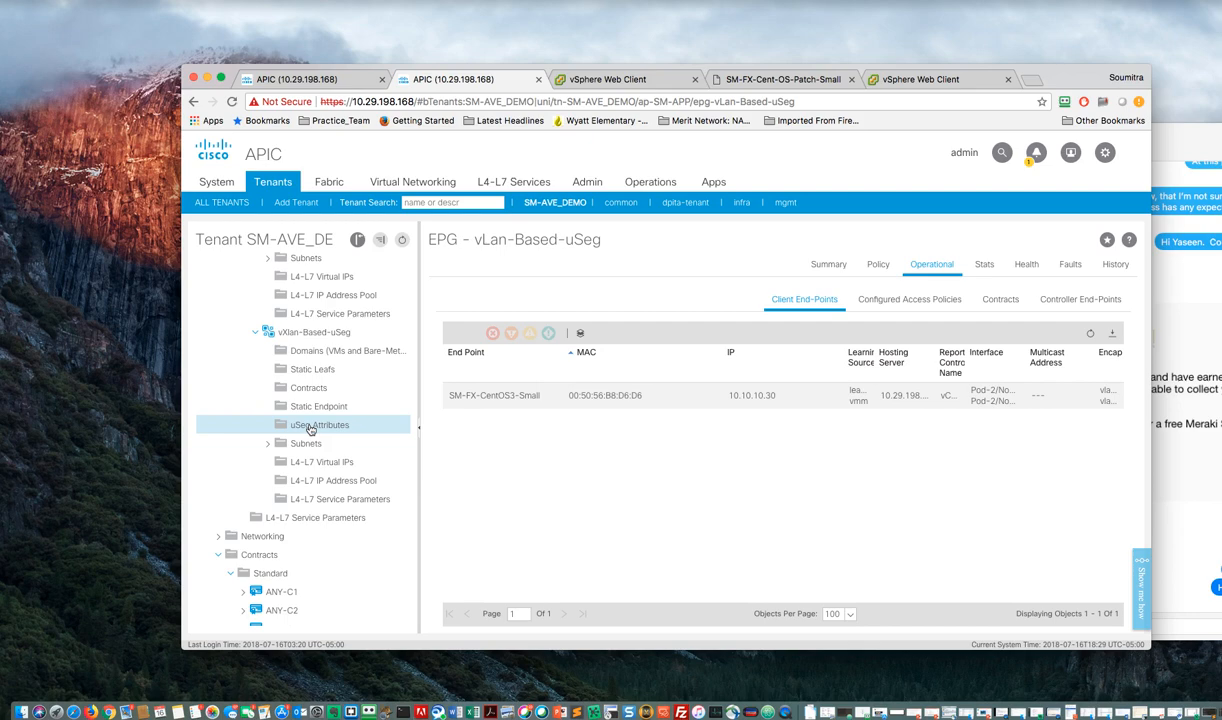
pyautogui.click(310, 428)
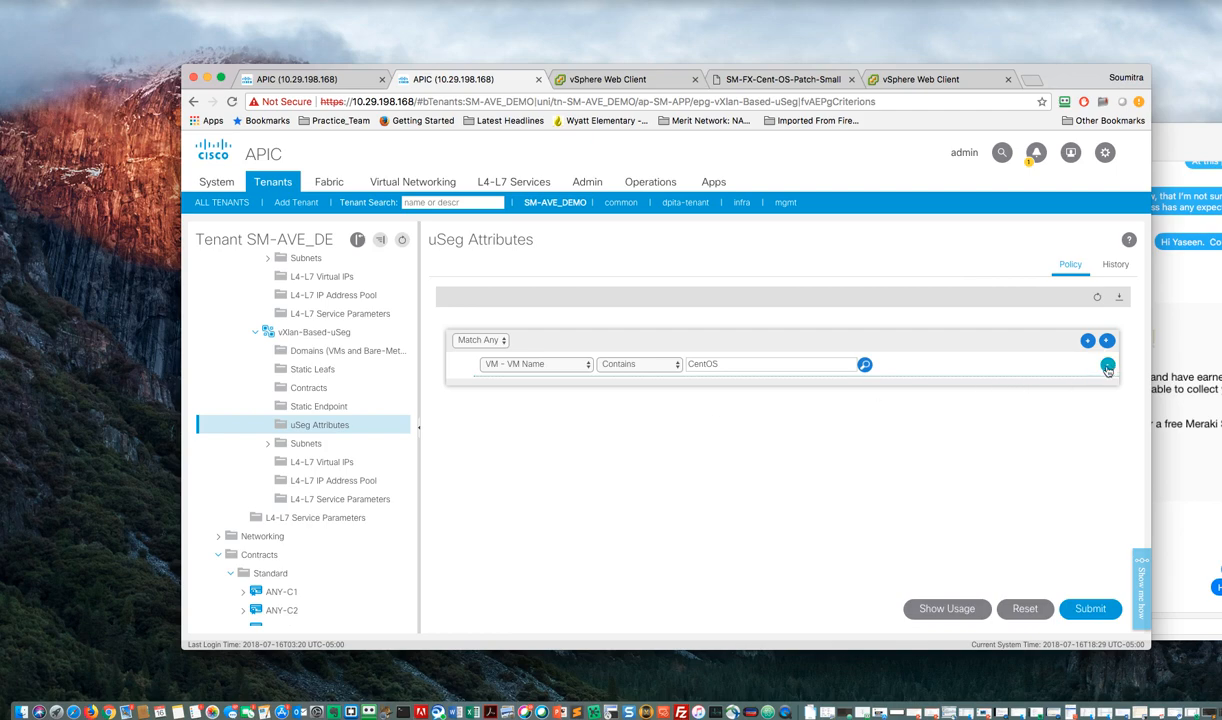
pyautogui.click(1107, 368)
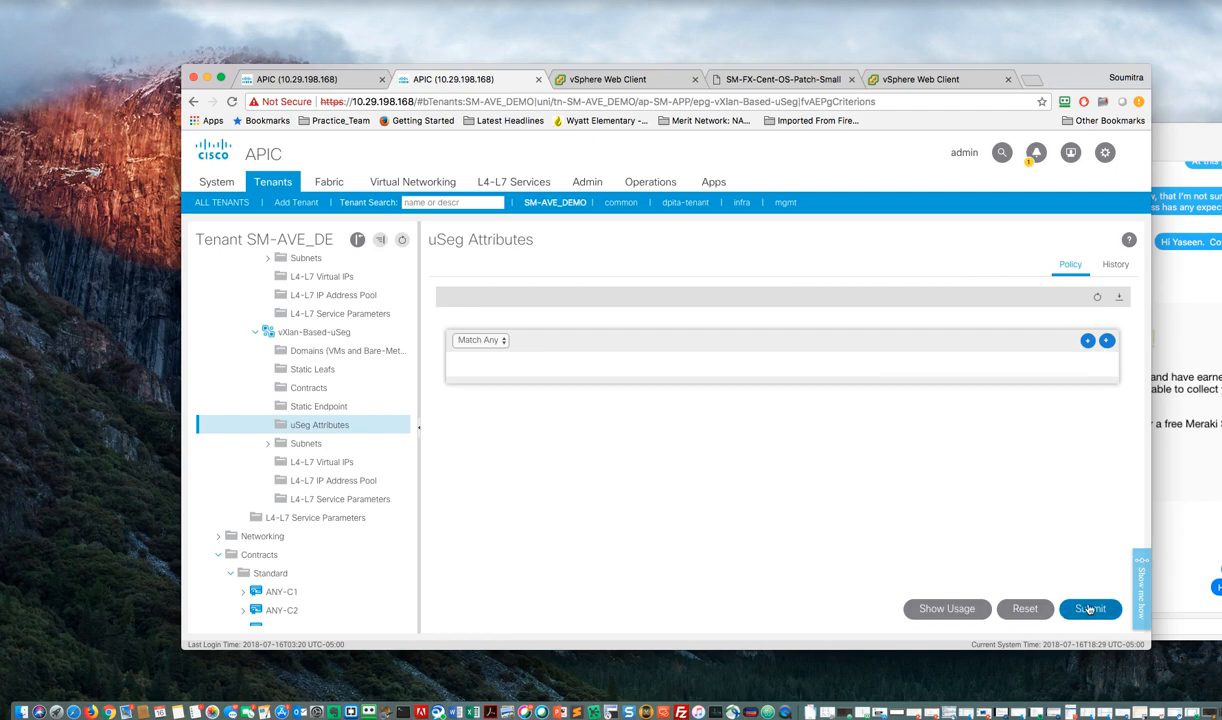
pyautogui.click(1089, 609)
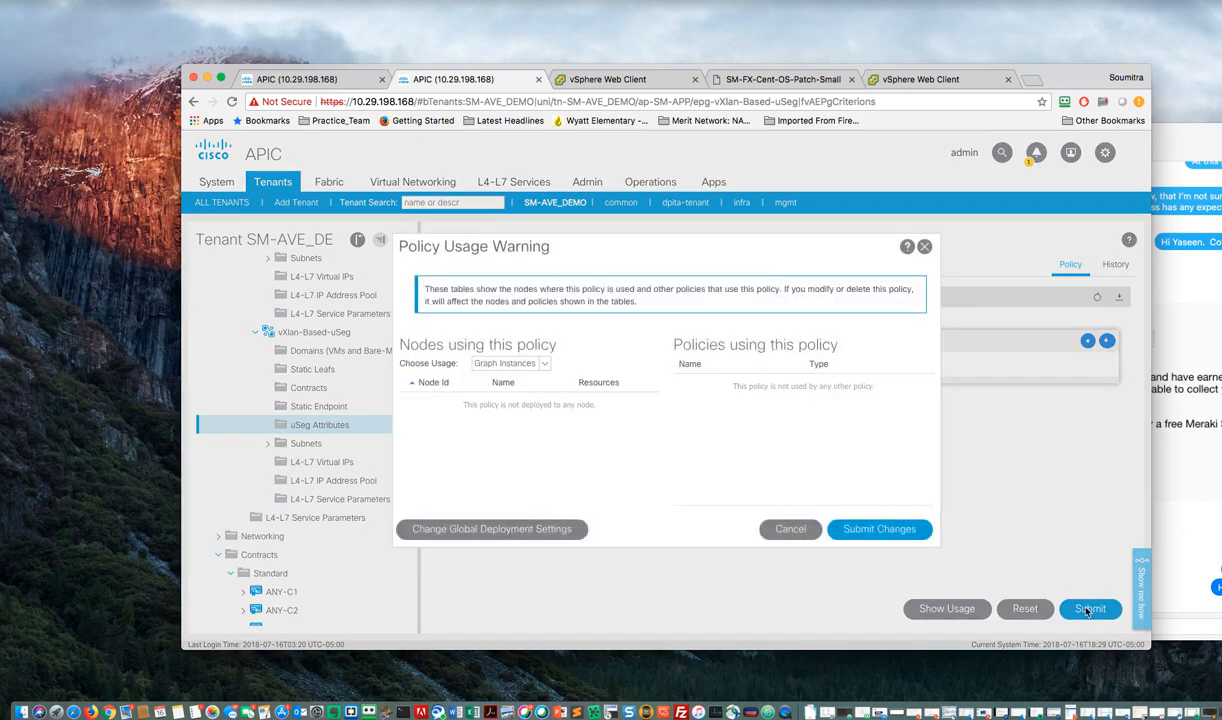
pyautogui.click(872, 530)
# - Remove the VM Name contains CentOS attribute from the vLan-Based-uSeg EPG and submit the policy change
pyautogui.scroll(2, 273, 355)
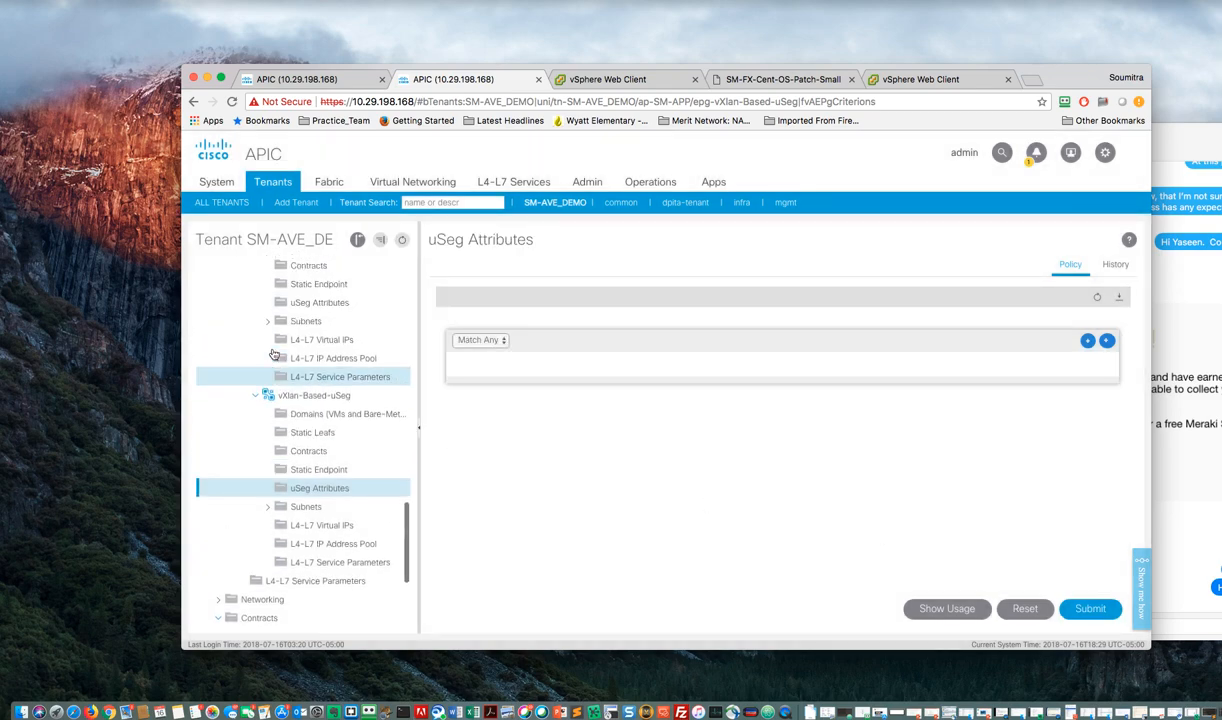
pyautogui.scroll(2, 273, 355)
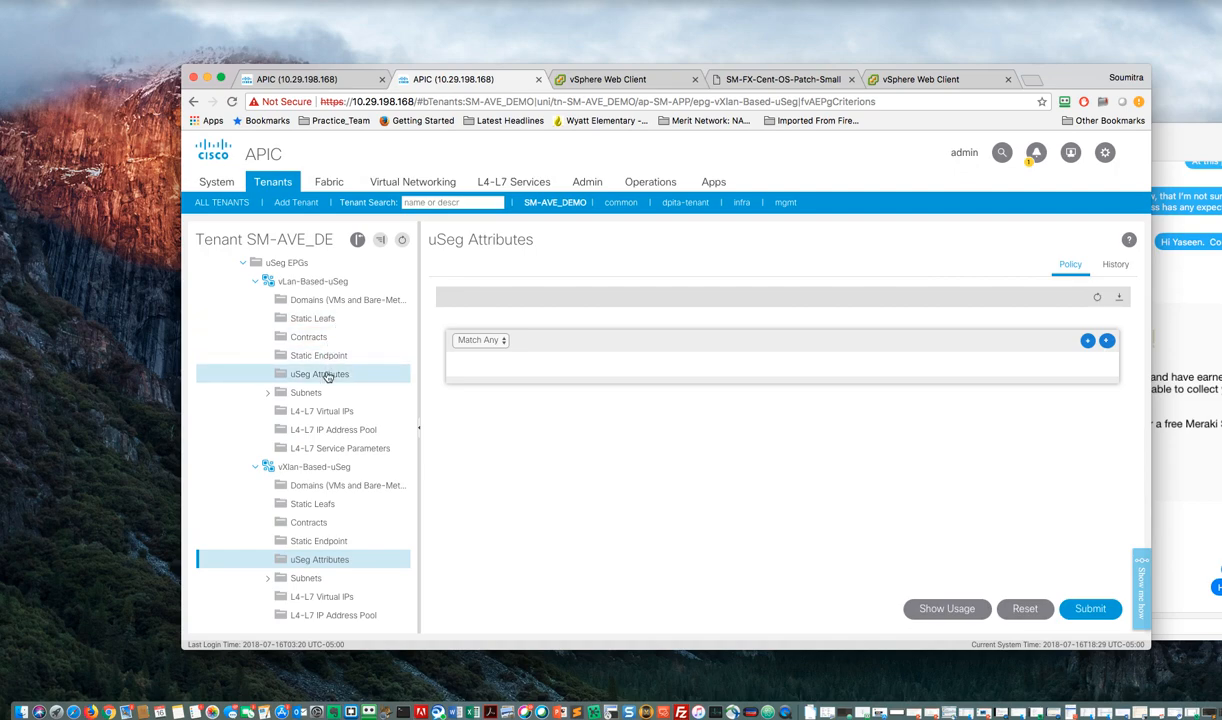
pyautogui.click(327, 376)
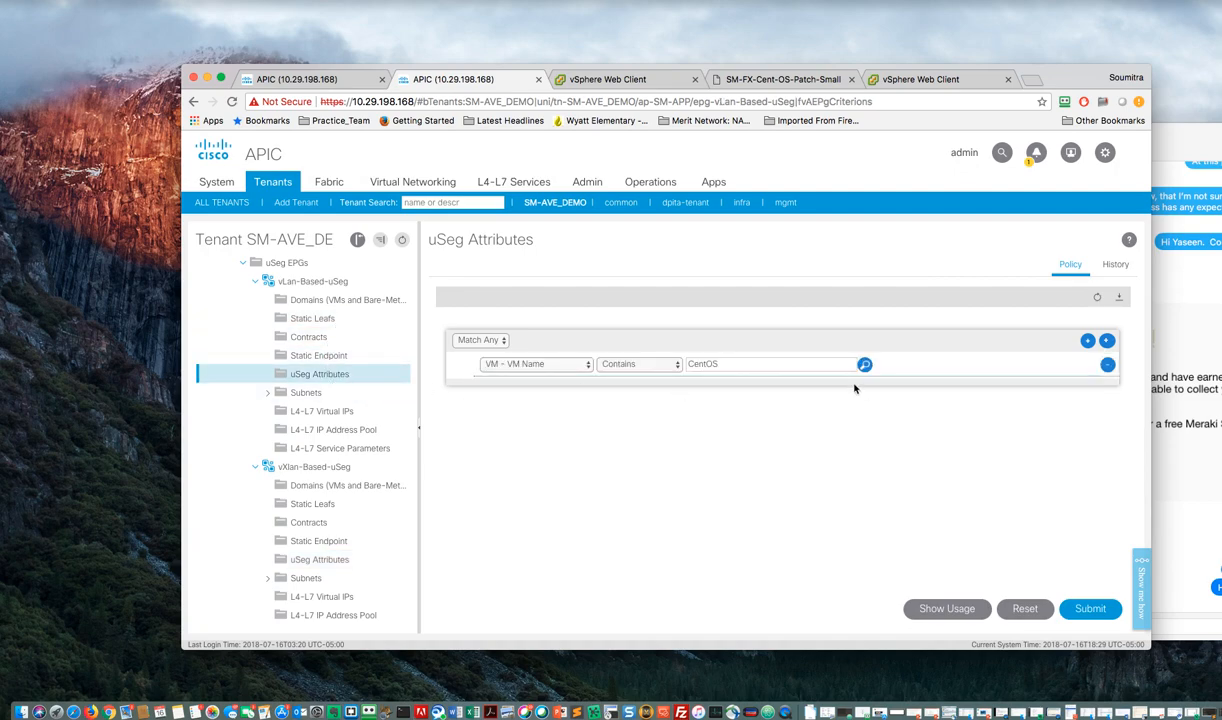
pyautogui.click(1107, 365)
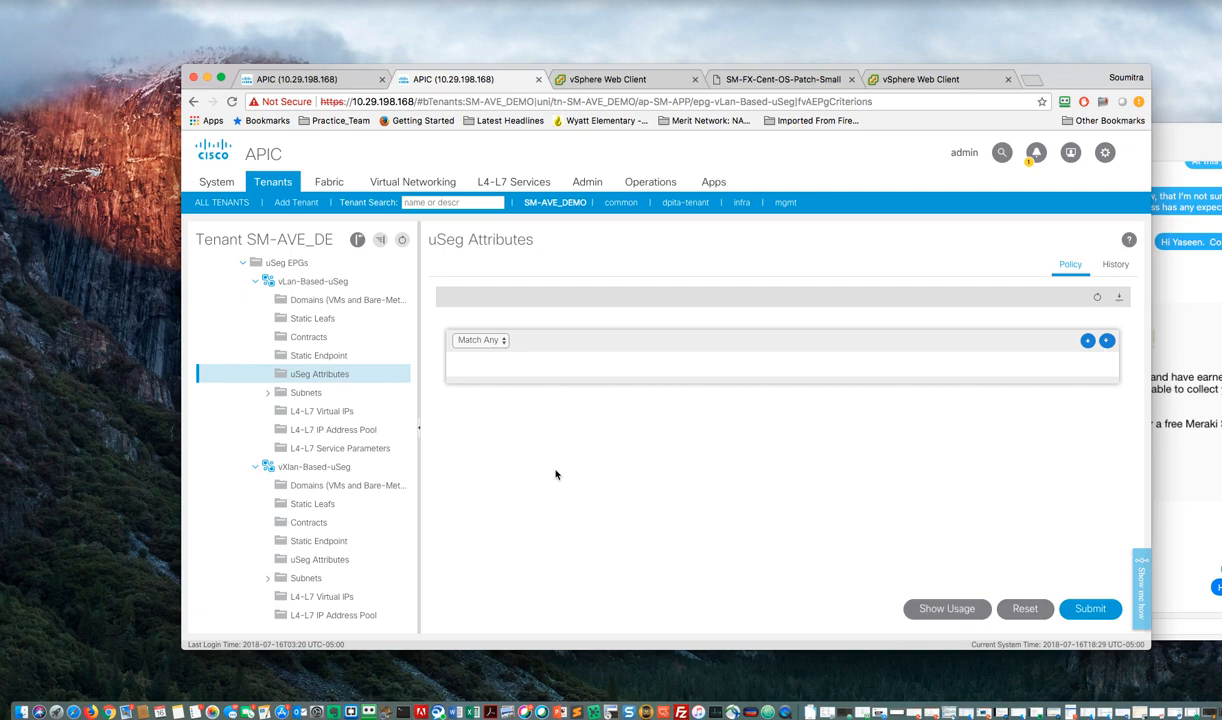
pyautogui.click(1090, 610)
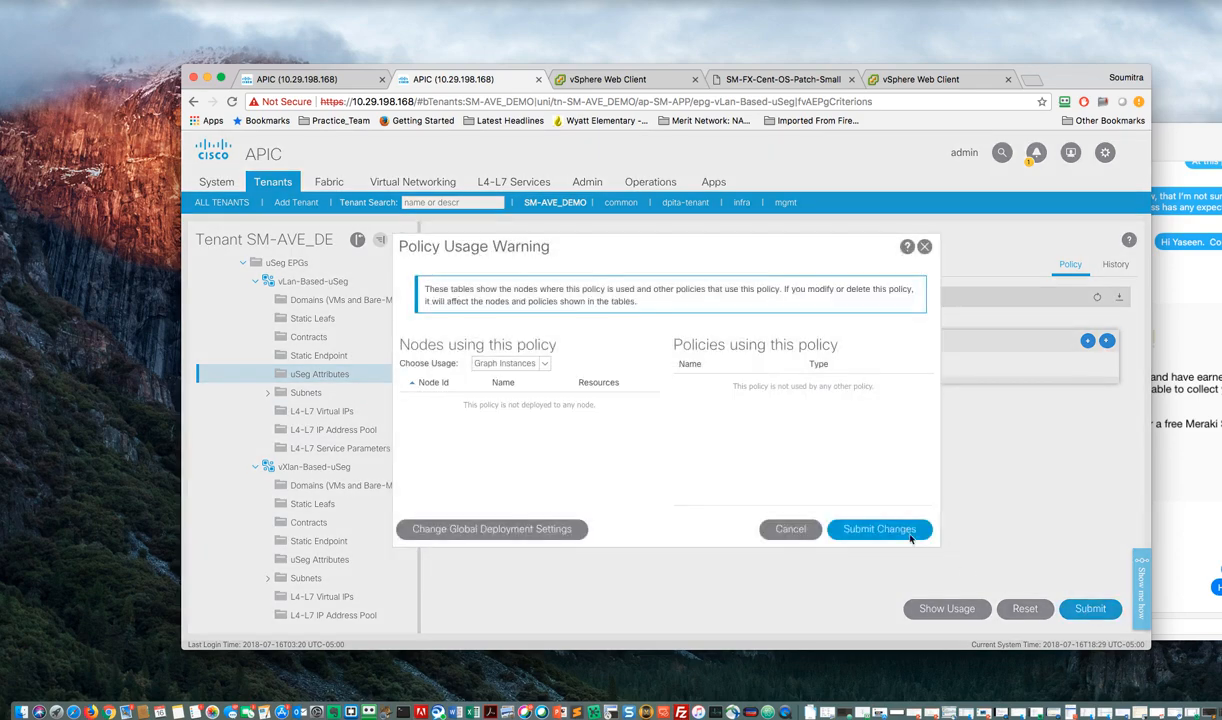
pyautogui.click(905, 533)
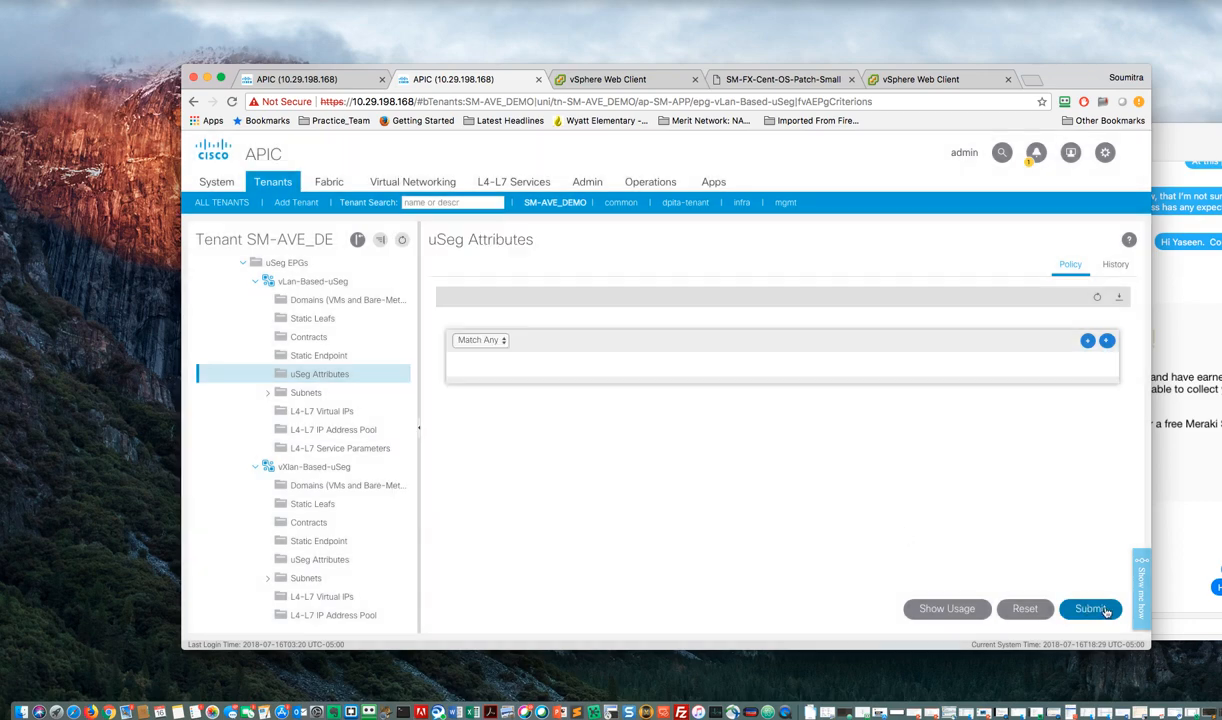
pyautogui.click(1100, 609)
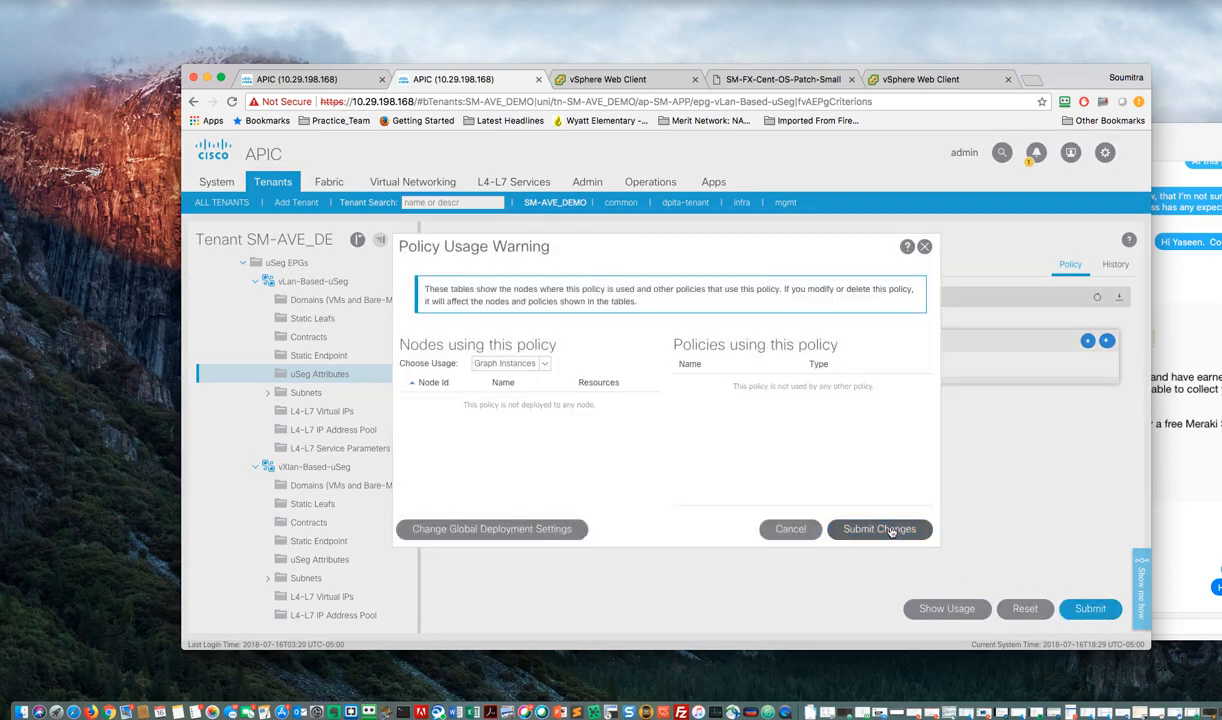
pyautogui.click(855, 529)
# - Check the operational client end-points of the vLan-Based-uSeg EPG and the vXlan-Based-uSeg EPG
pyautogui.click(334, 284)
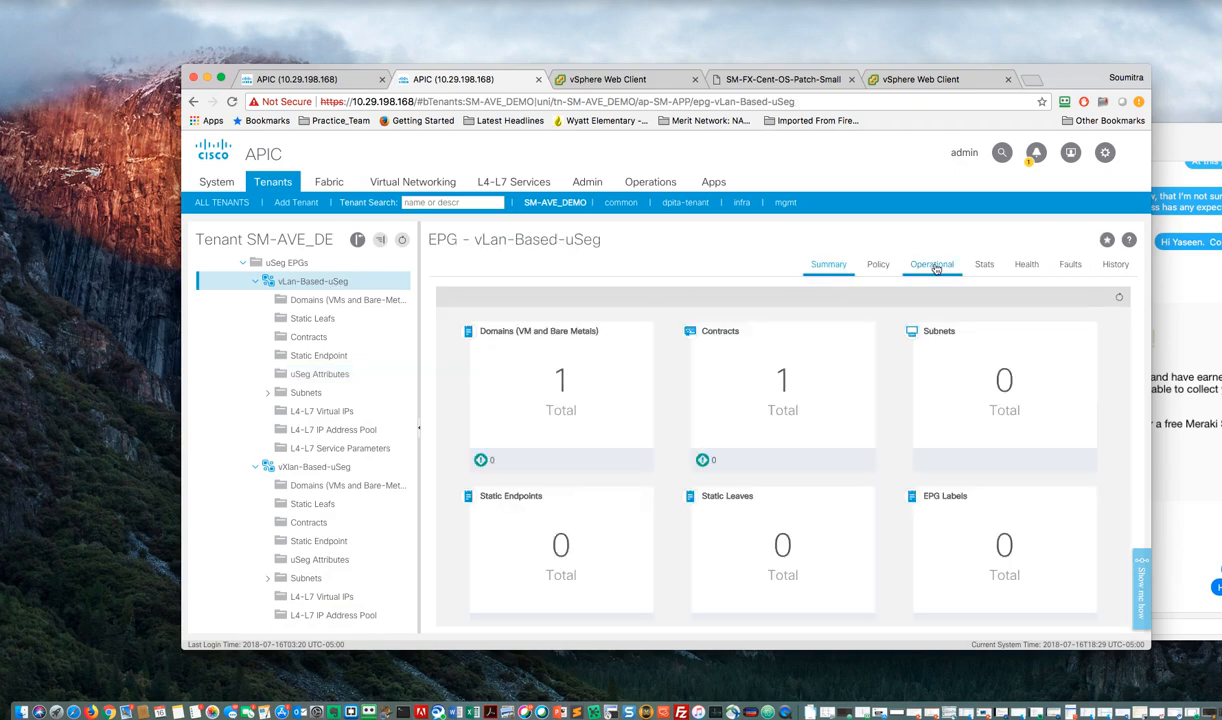
pyautogui.click(933, 267)
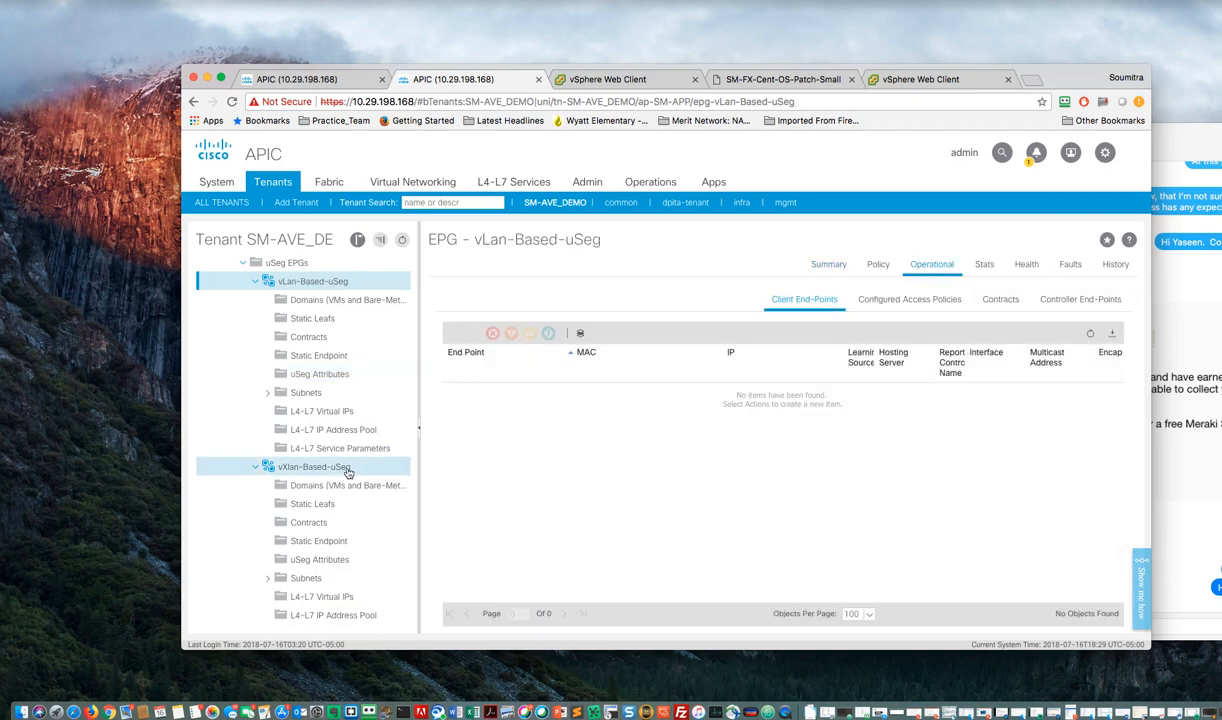
pyautogui.click(341, 469)
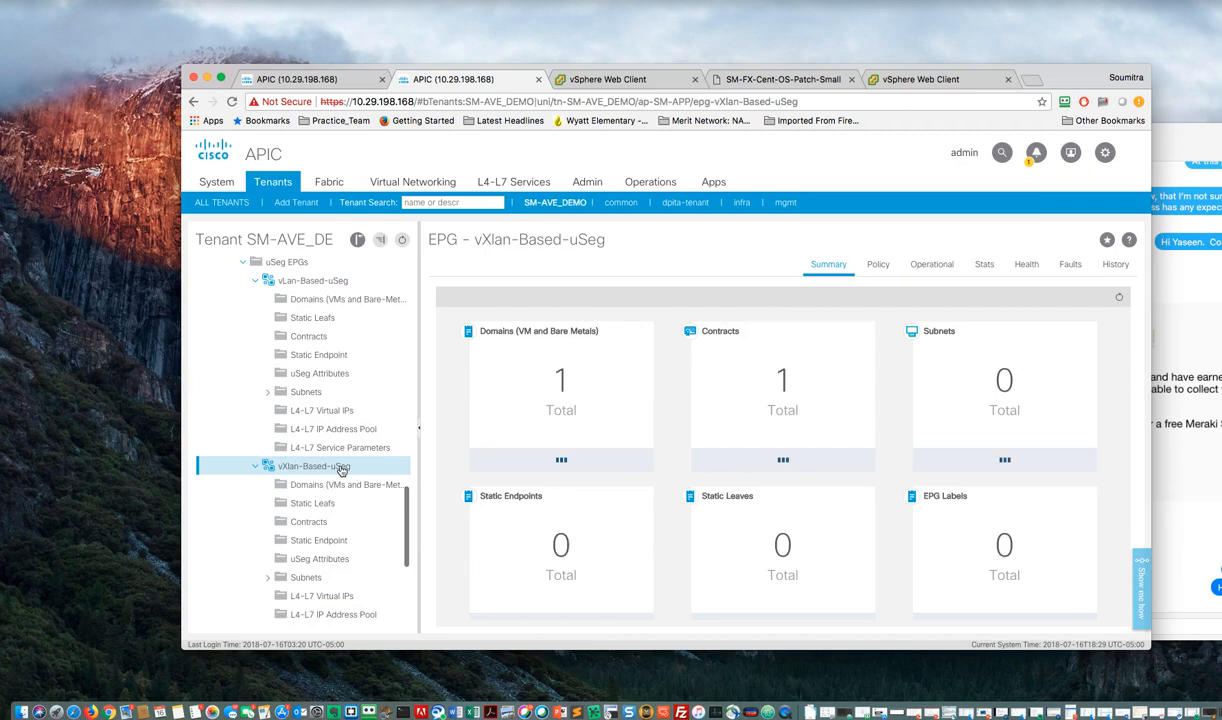
pyautogui.click(931, 267)
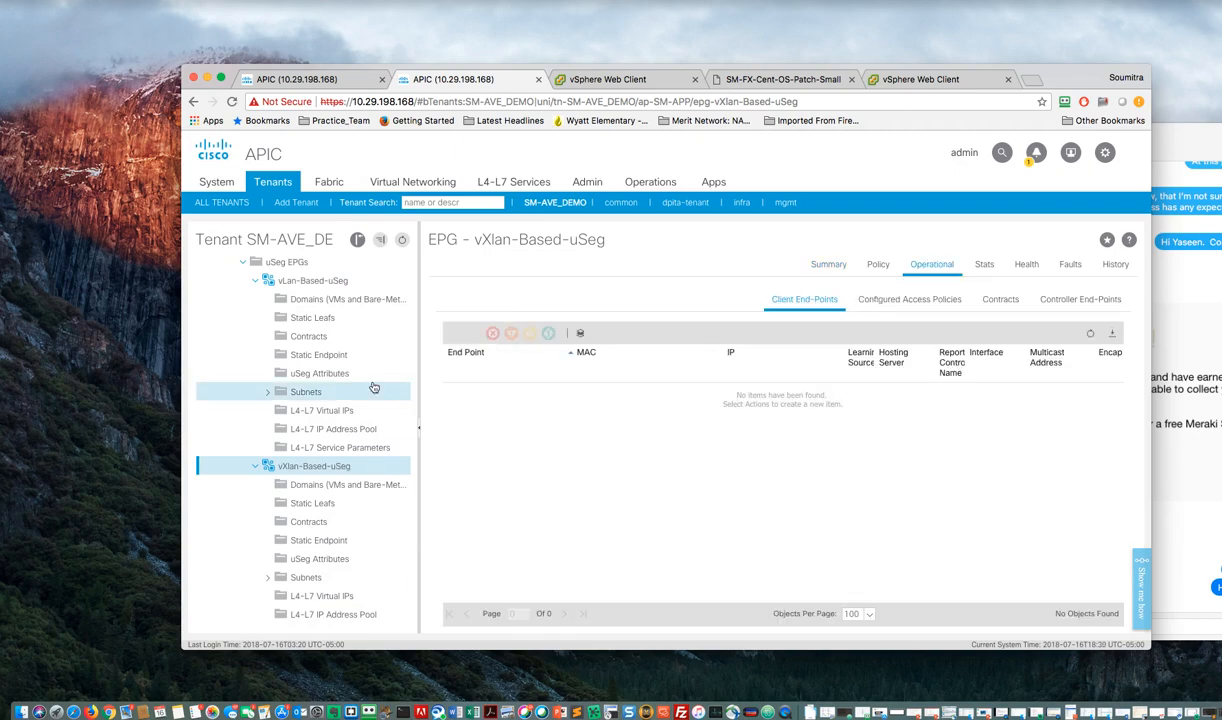
# - Check the operational client end-points of the WEB application EPG
pyautogui.scroll(5, 370, 390)
pyautogui.scroll(2, 348, 387)
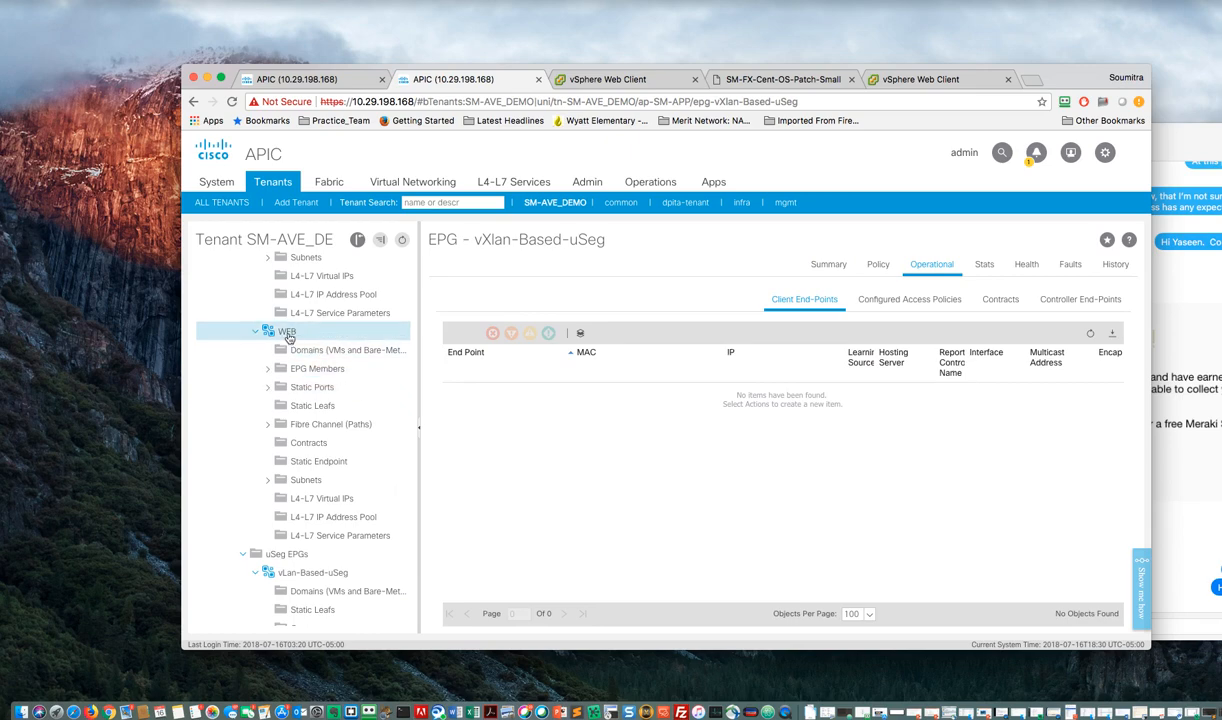
pyautogui.scroll(-1, 295, 337)
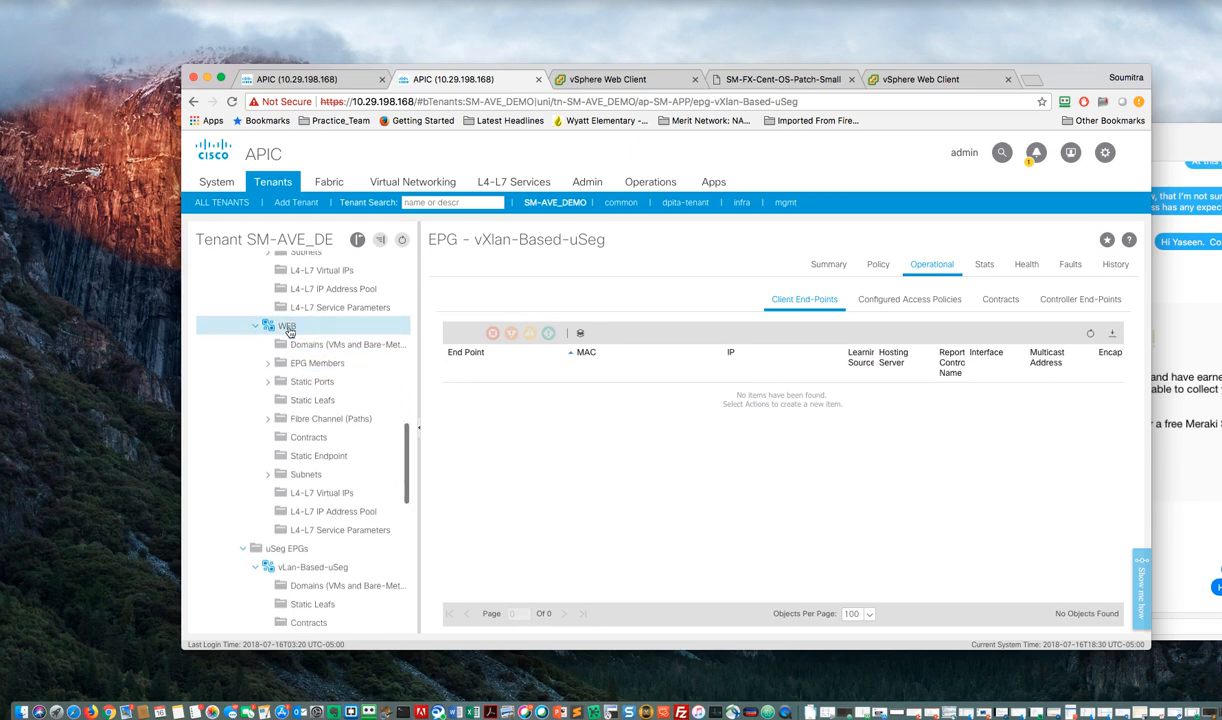
pyautogui.click(330, 335)
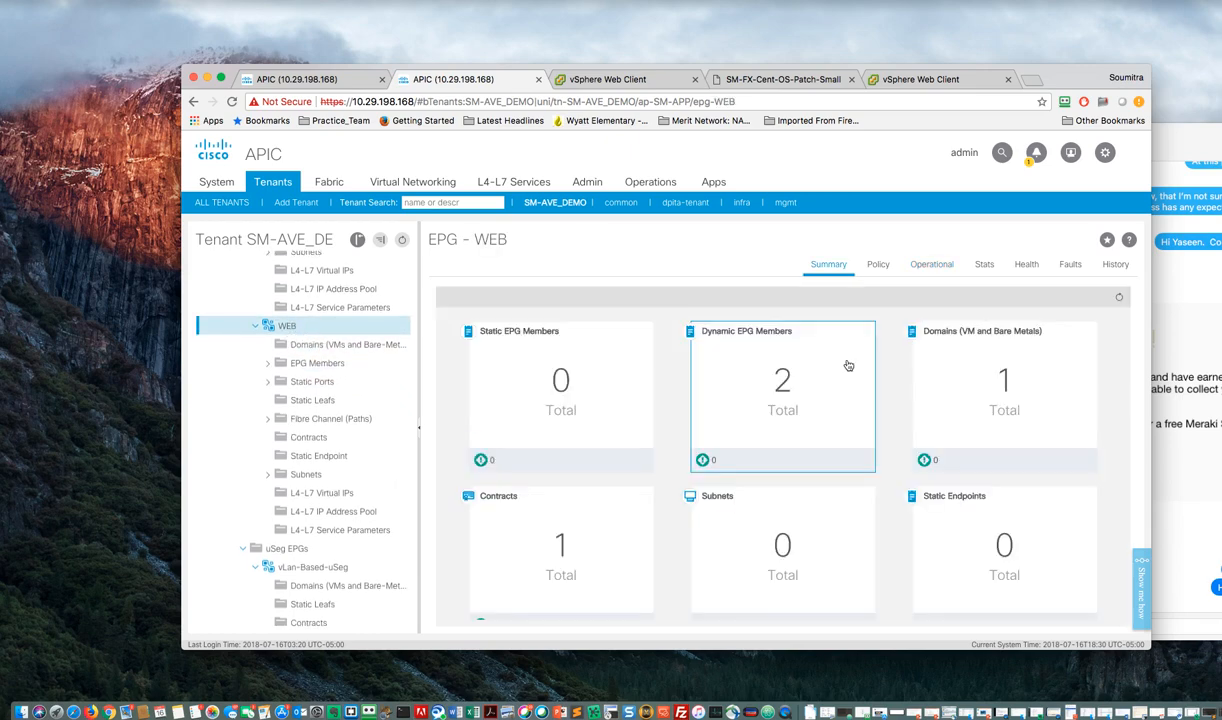
pyautogui.click(934, 267)
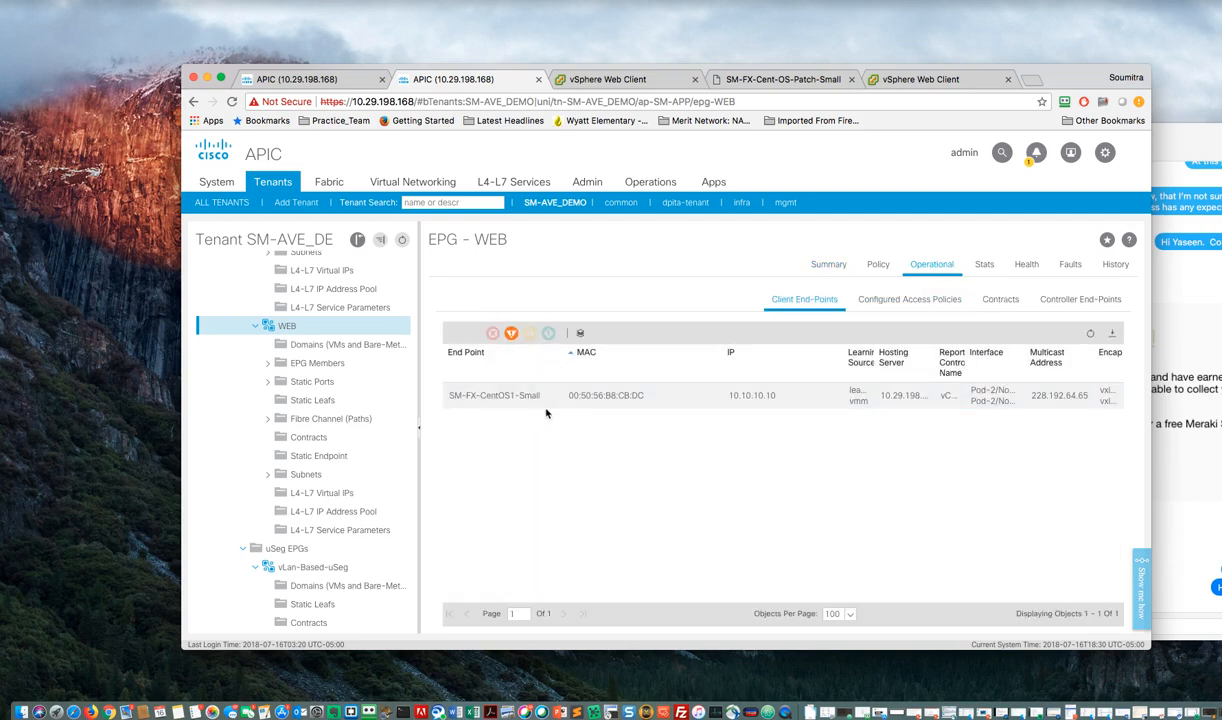
# - Switch to the SM-FX-Cent-OS-Patch-Small console, rerun the ping to 10.10.10.30 and stop it
pyautogui.click(796, 83)
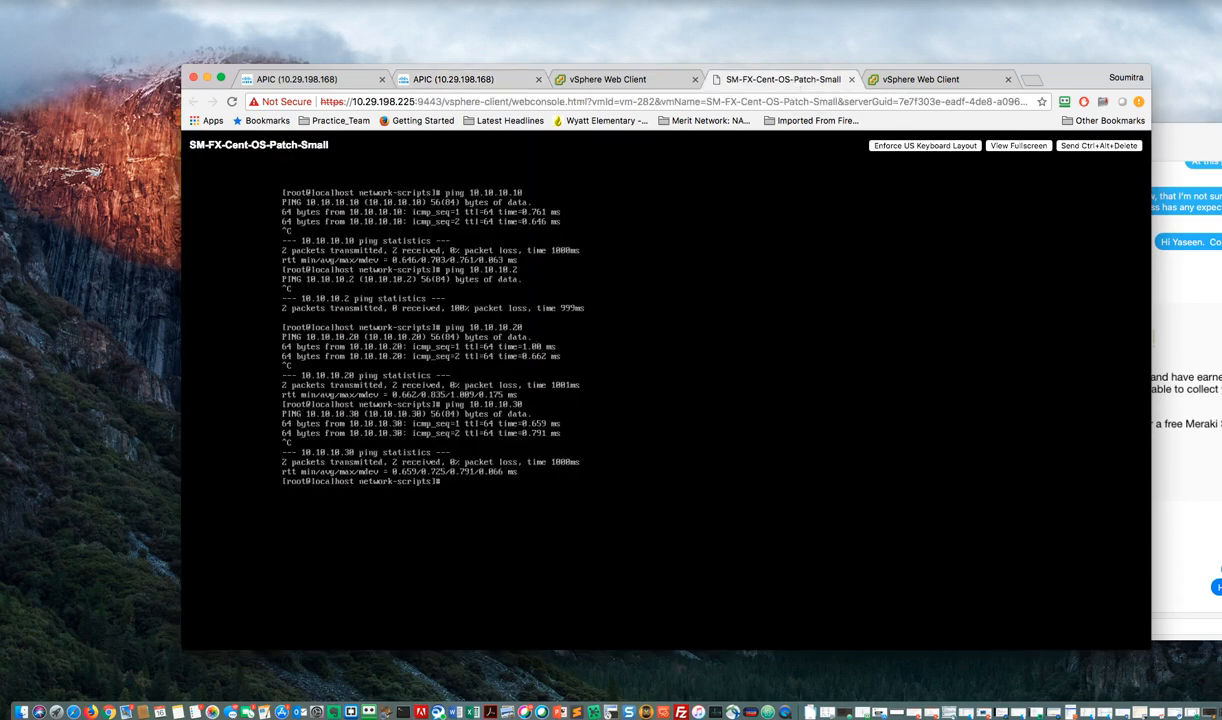
pyautogui.press('Up')
pyautogui.press('Return')
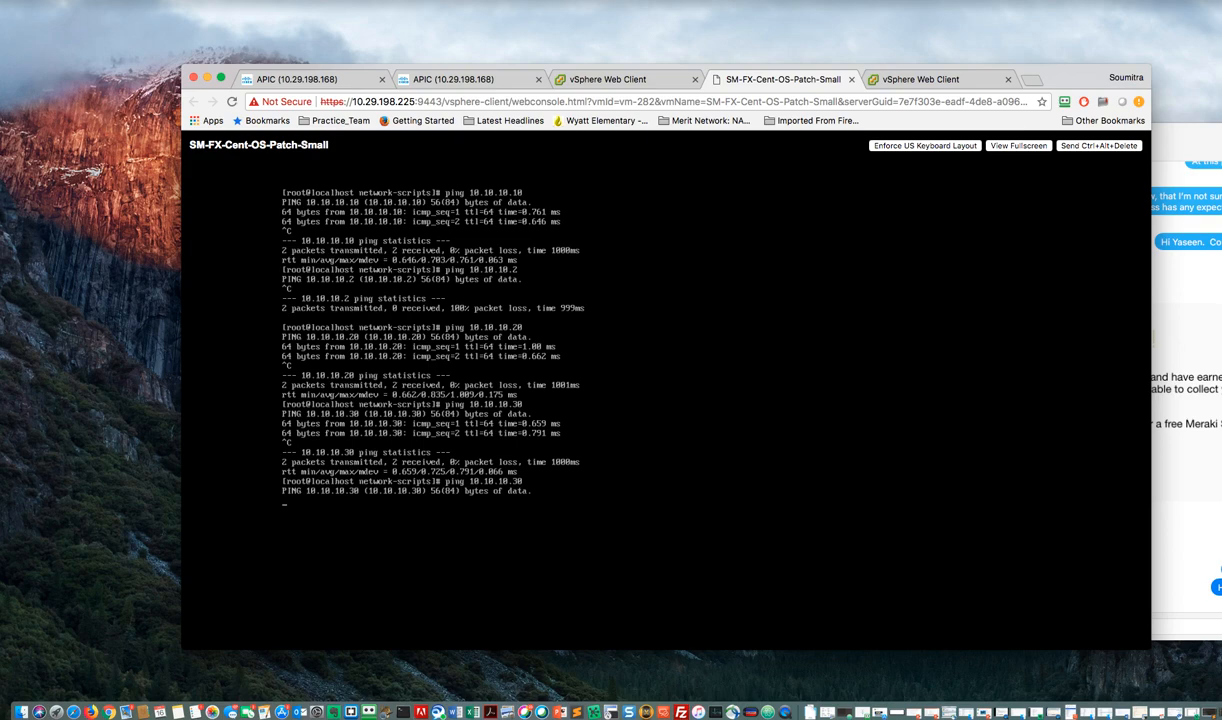
pyautogui.hotkey('ctrl', 'c')
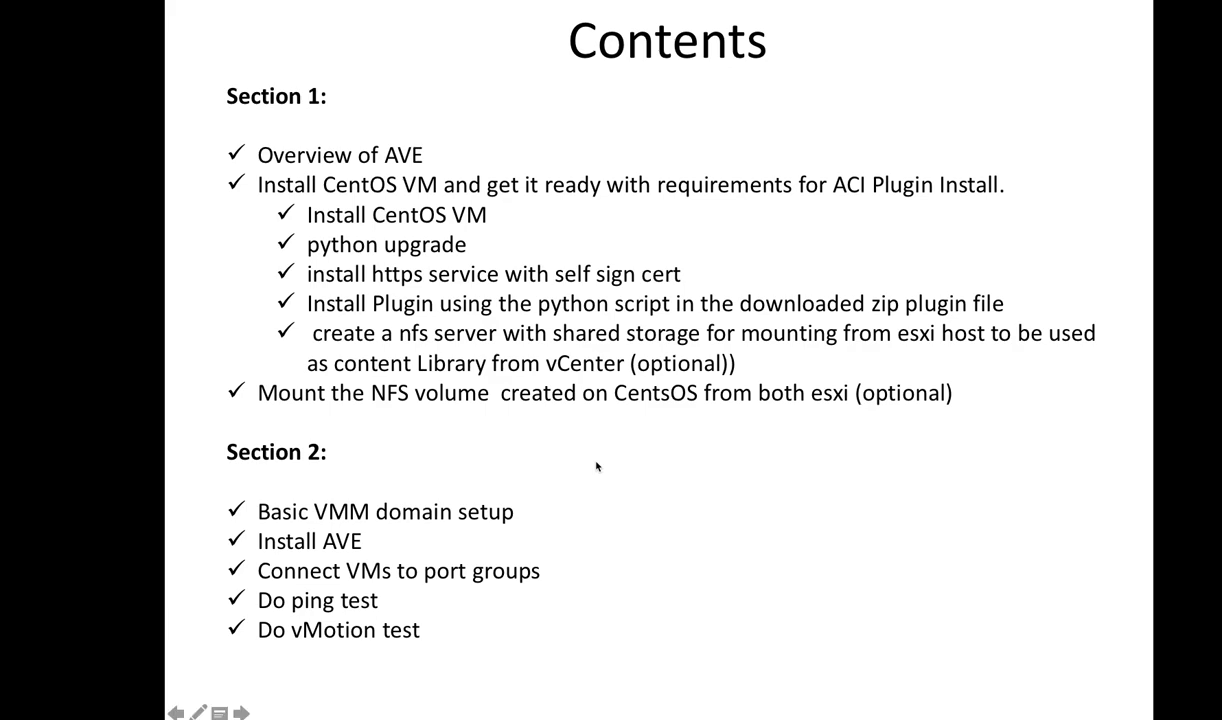
pyautogui.click(597, 466)
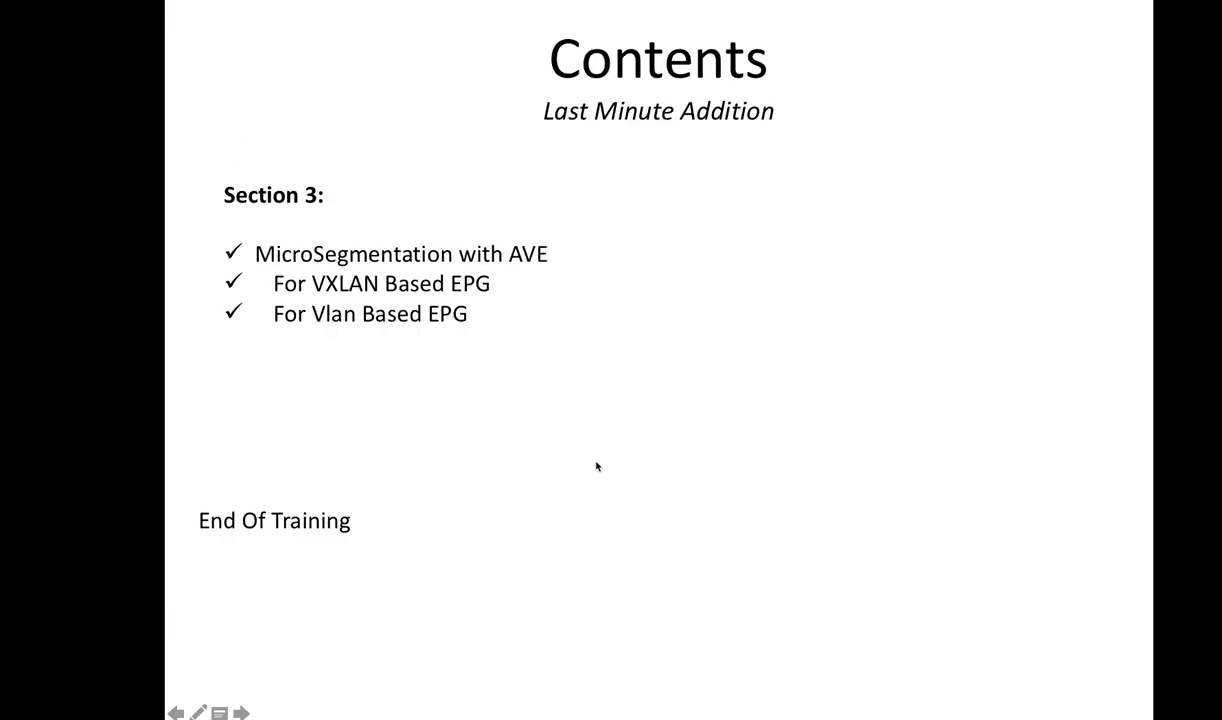